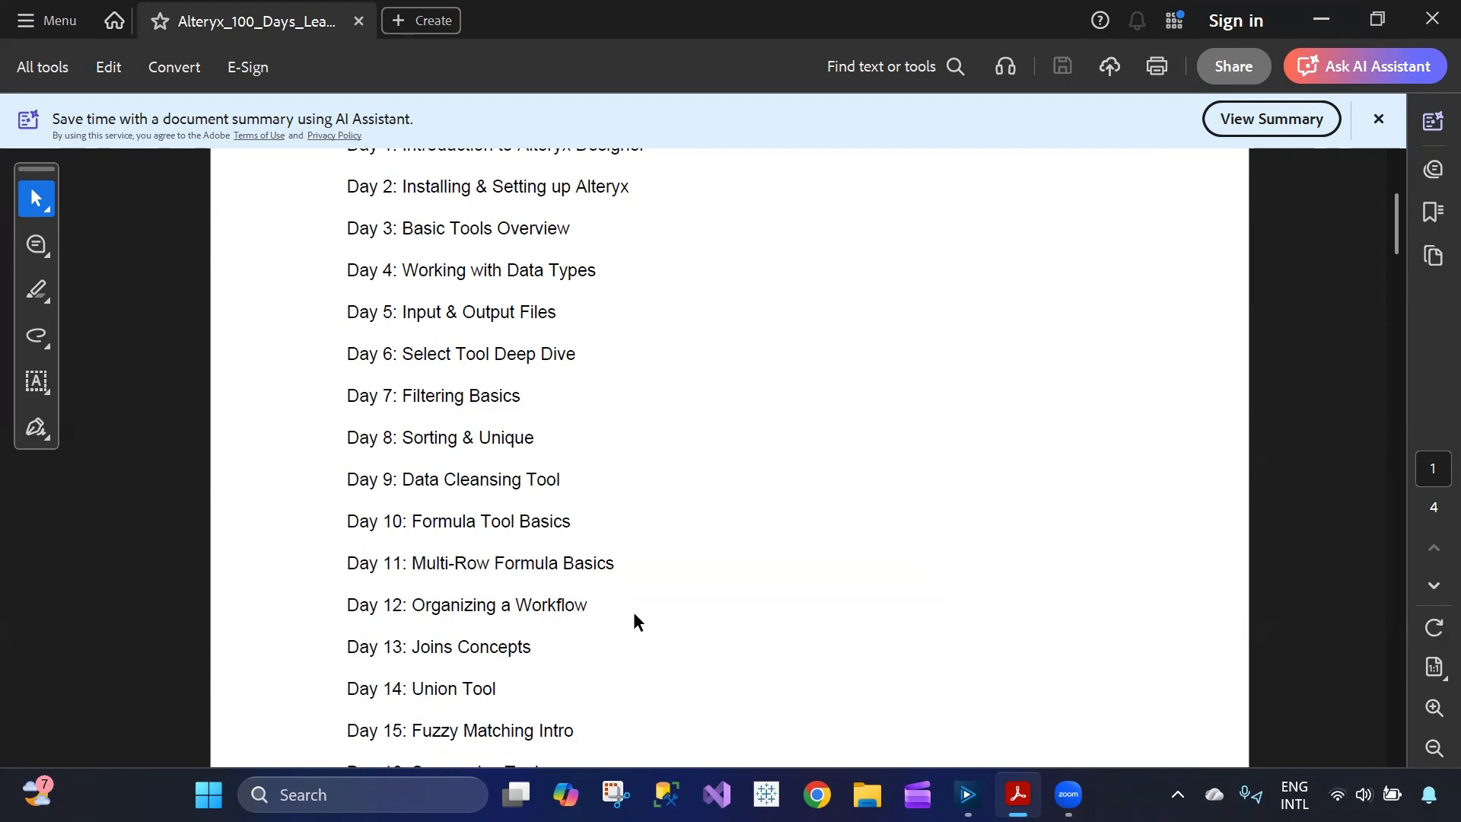
Switch to Alteryx Designer and review the Customers.xlsx and Transactions.xlsx Input Data tools, including their configurations and record previews
click(968, 795)
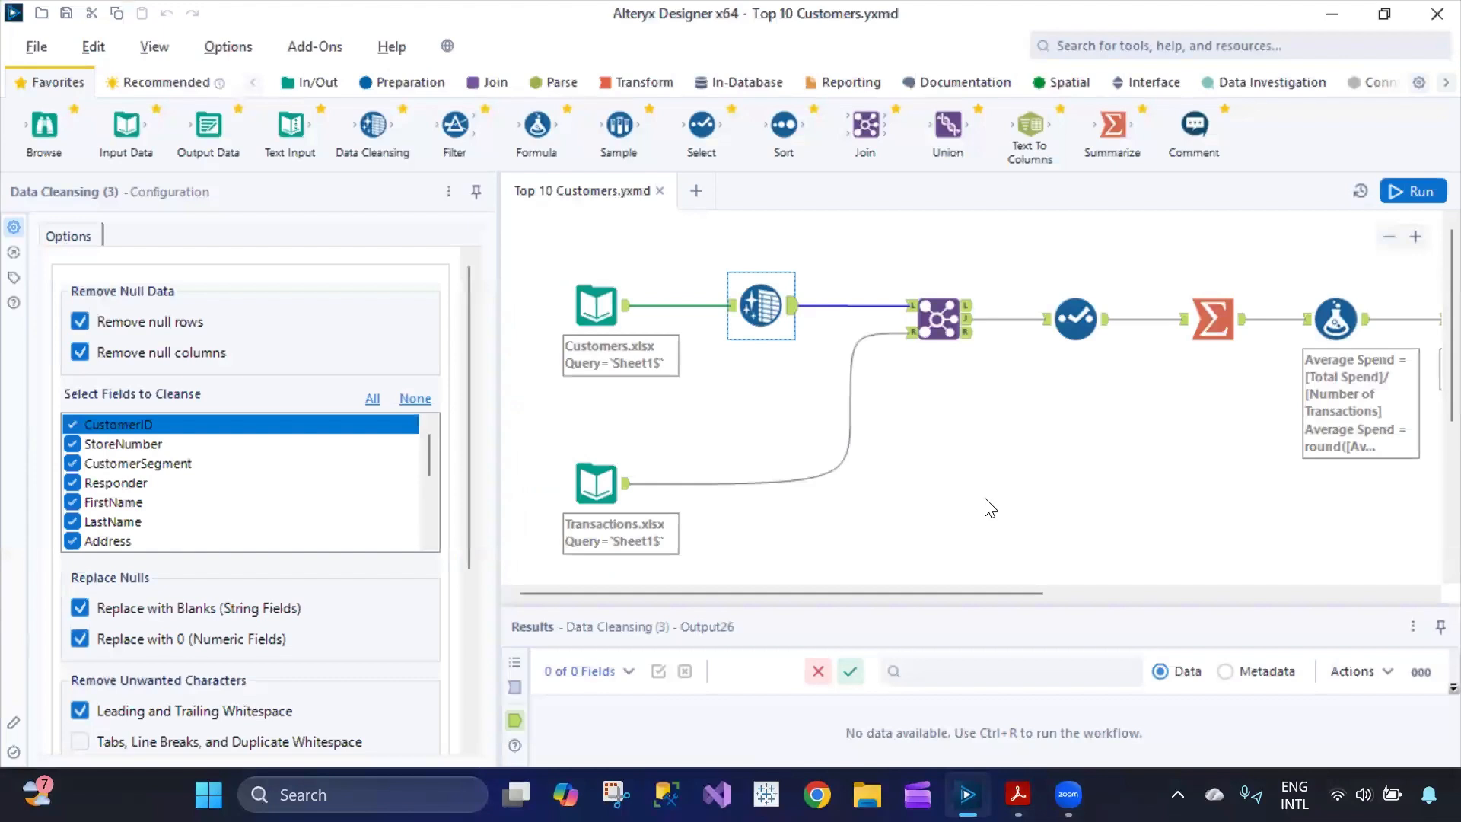
click(947, 495)
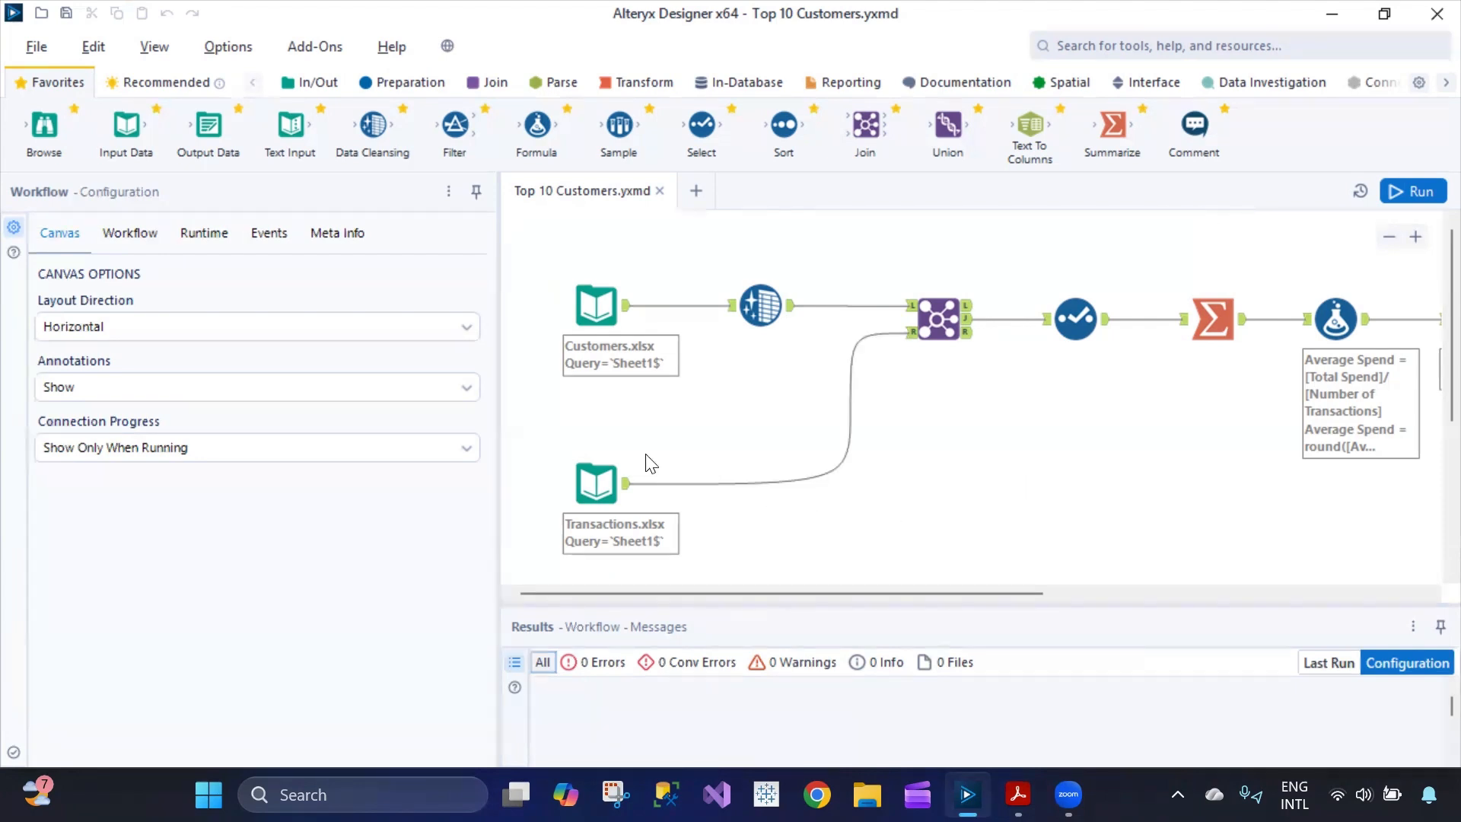
click(595, 308)
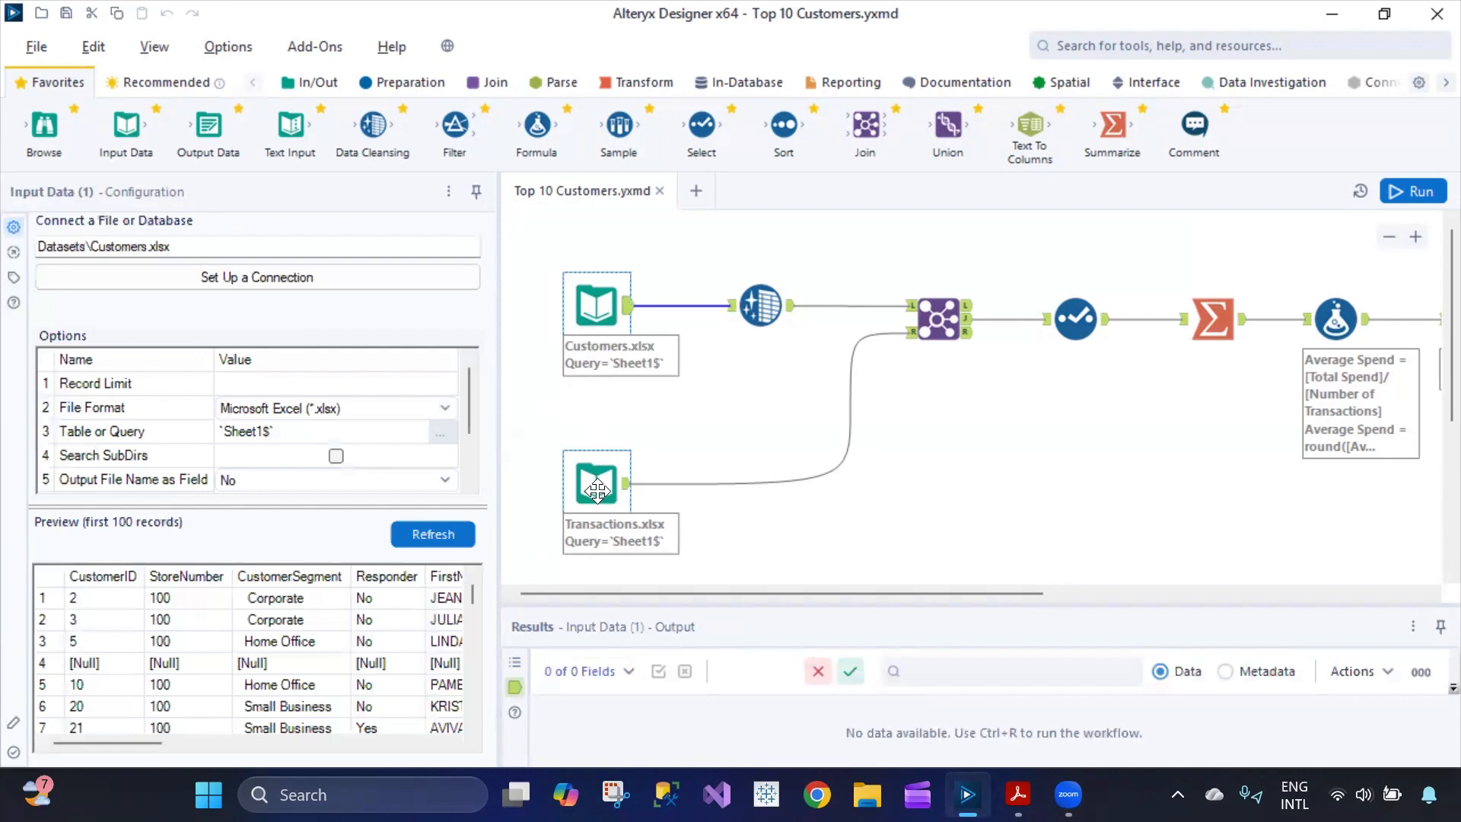
click(604, 320)
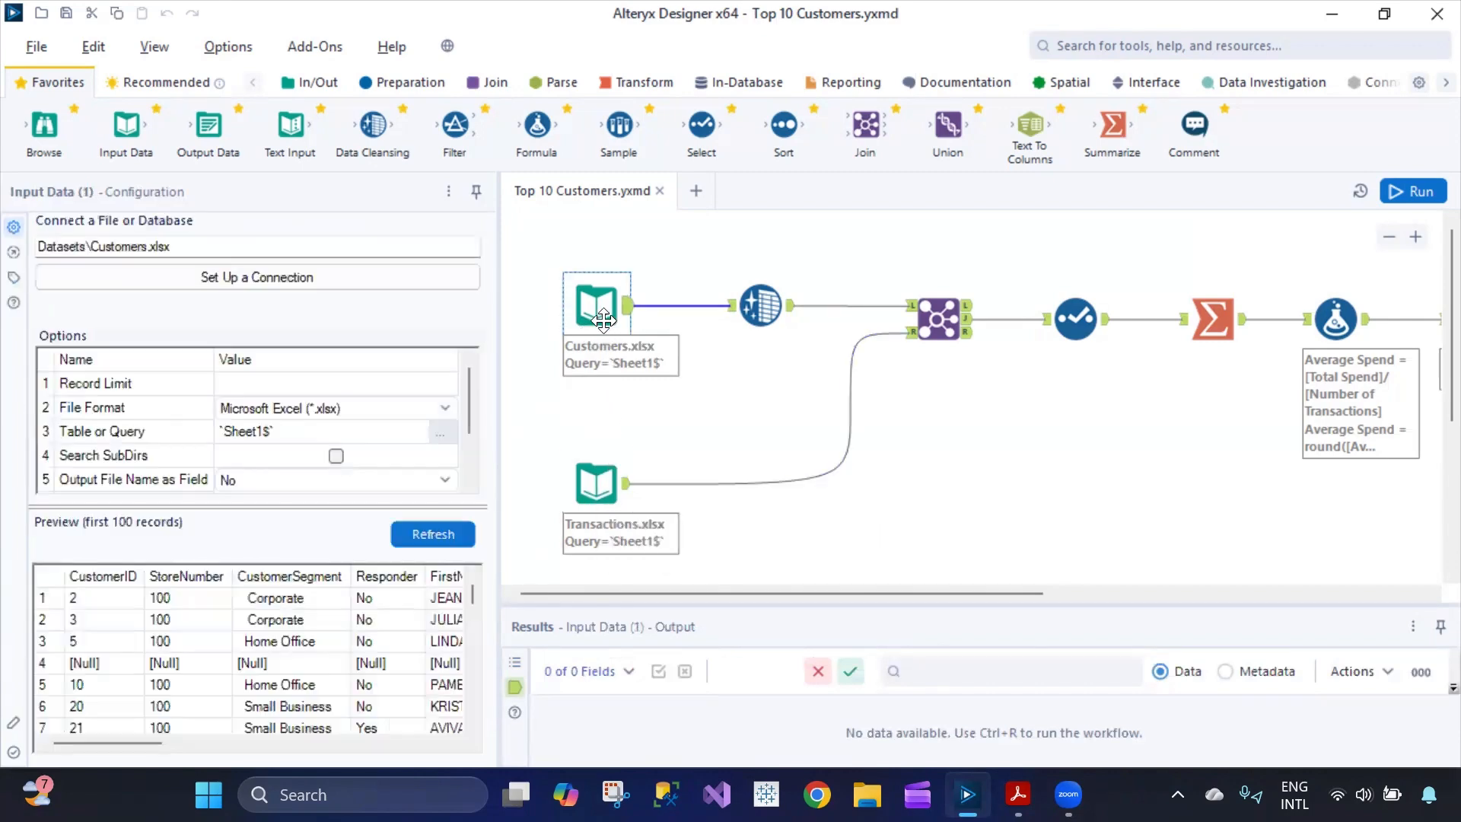
click(618, 500)
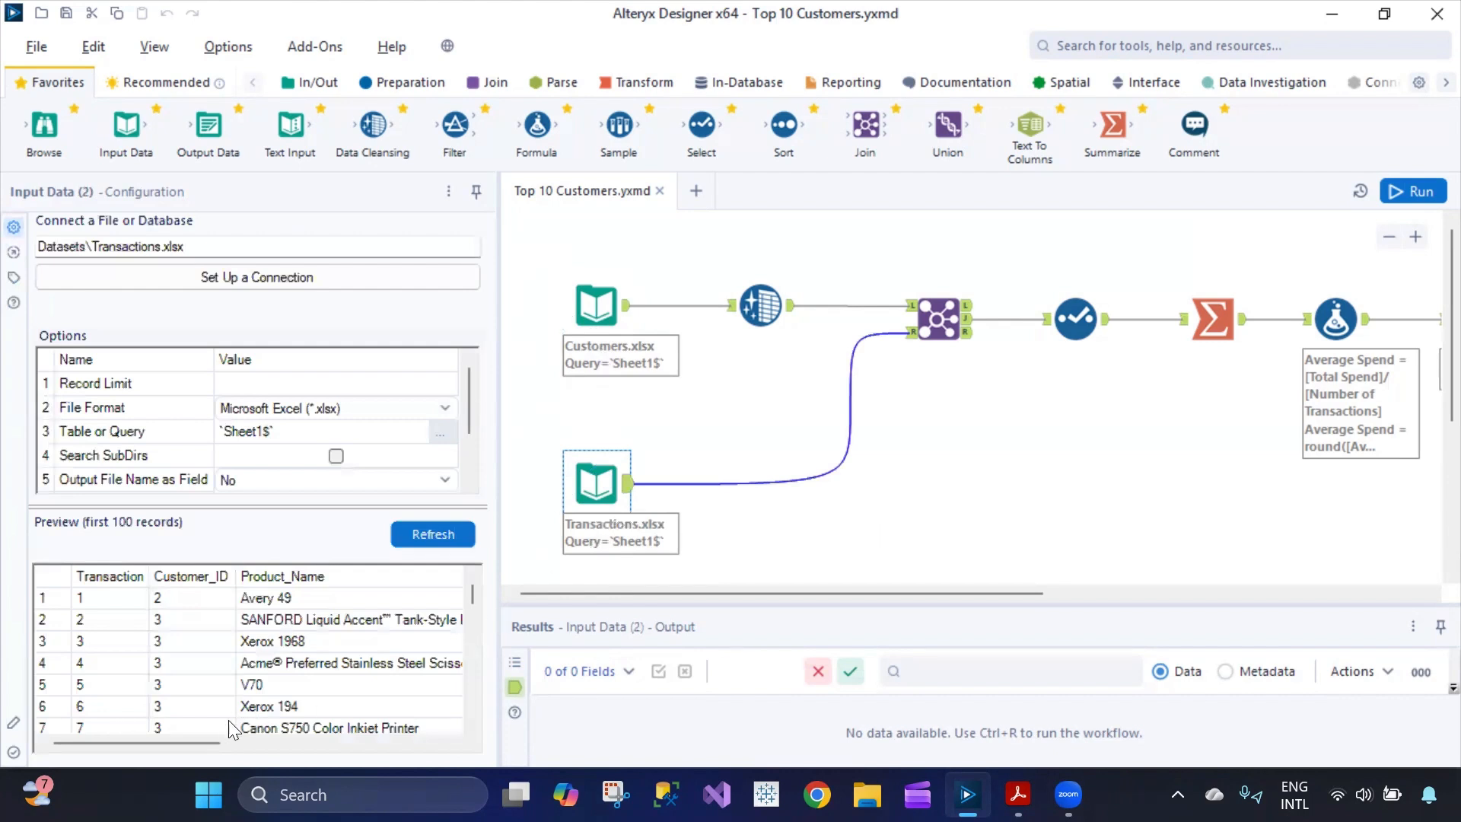
mouse_move(201, 743)
mouse_down()
mouse_move(398, 753)
mouse_move(194, 754)
mouse_up()
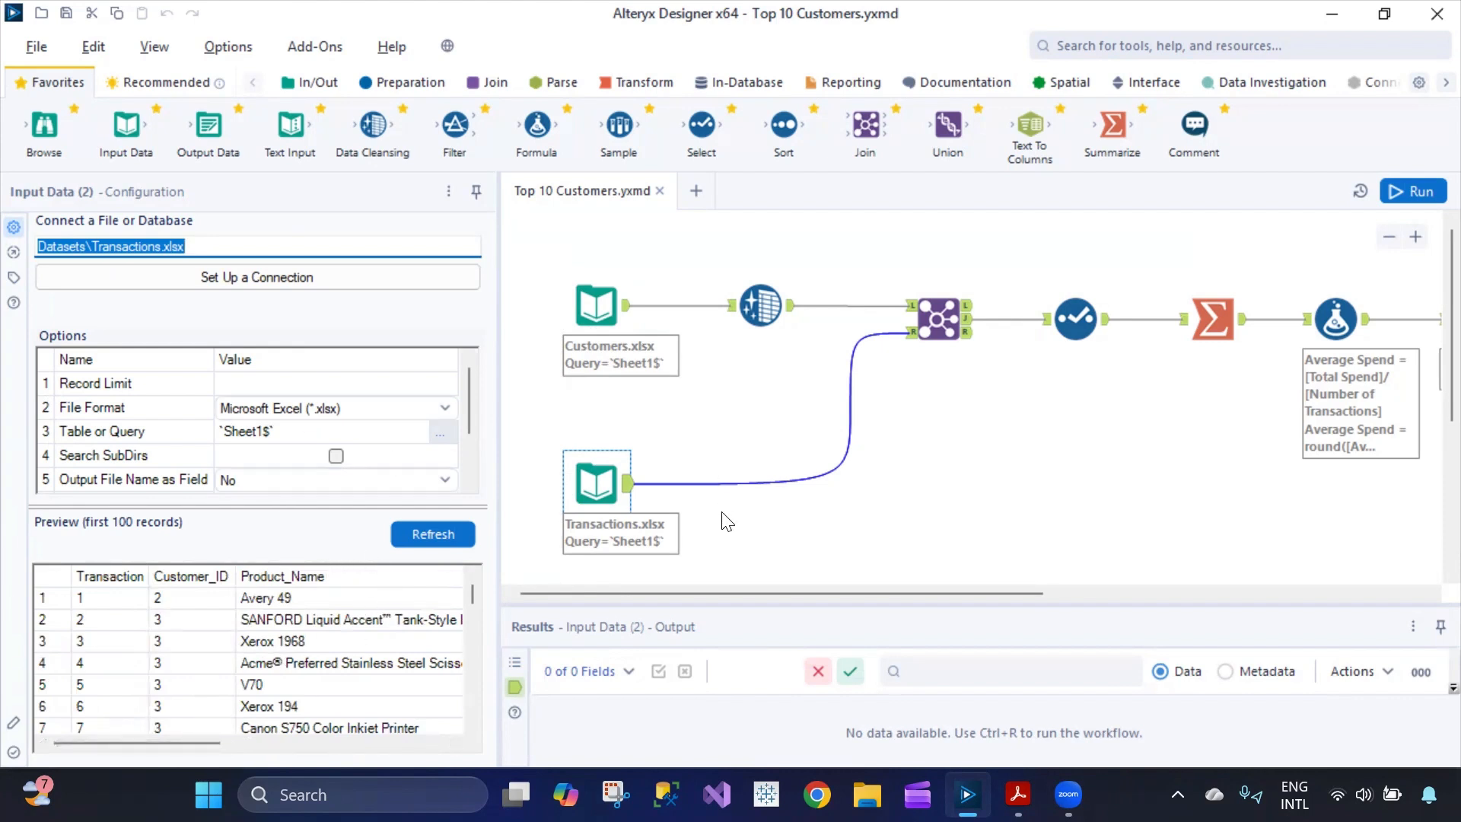
Examine the Data Cleansing tool's options and highlight the matching Day 9 topic in the learning-plan PDF in Adobe Acrobat
click(761, 304)
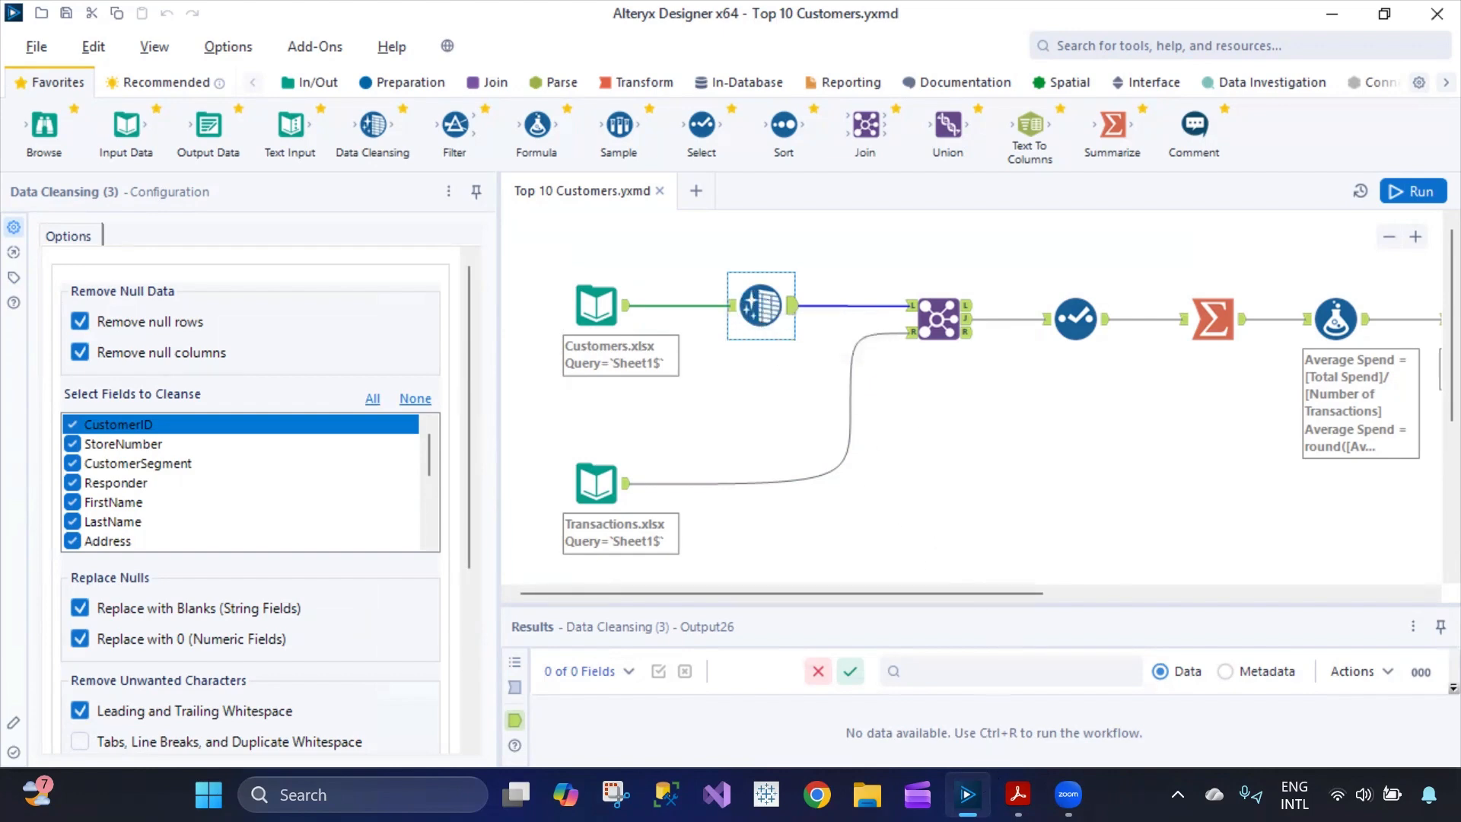
click(1018, 794)
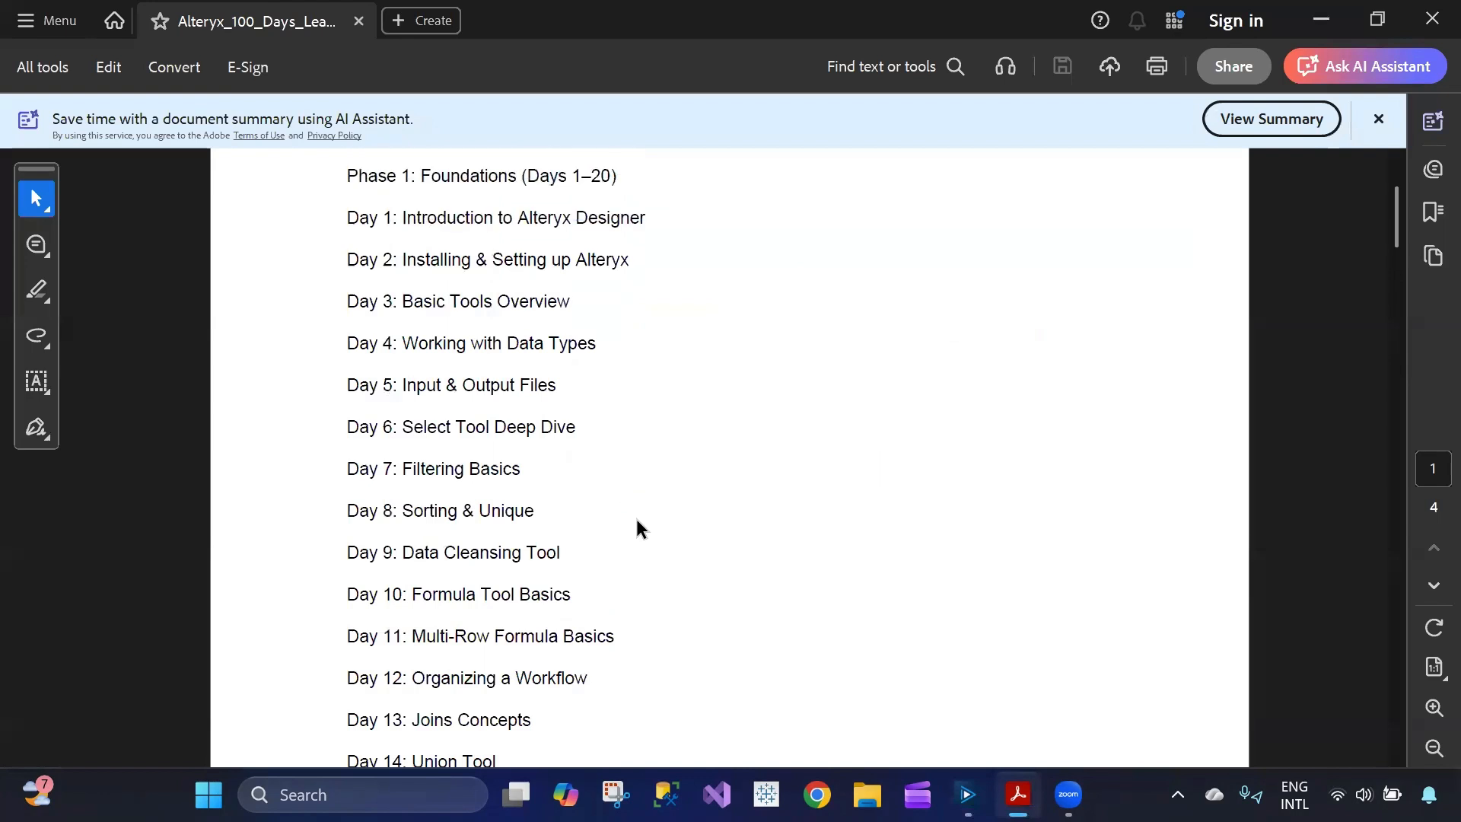
drag(347, 551, 605, 560)
click(1074, 590)
click(967, 793)
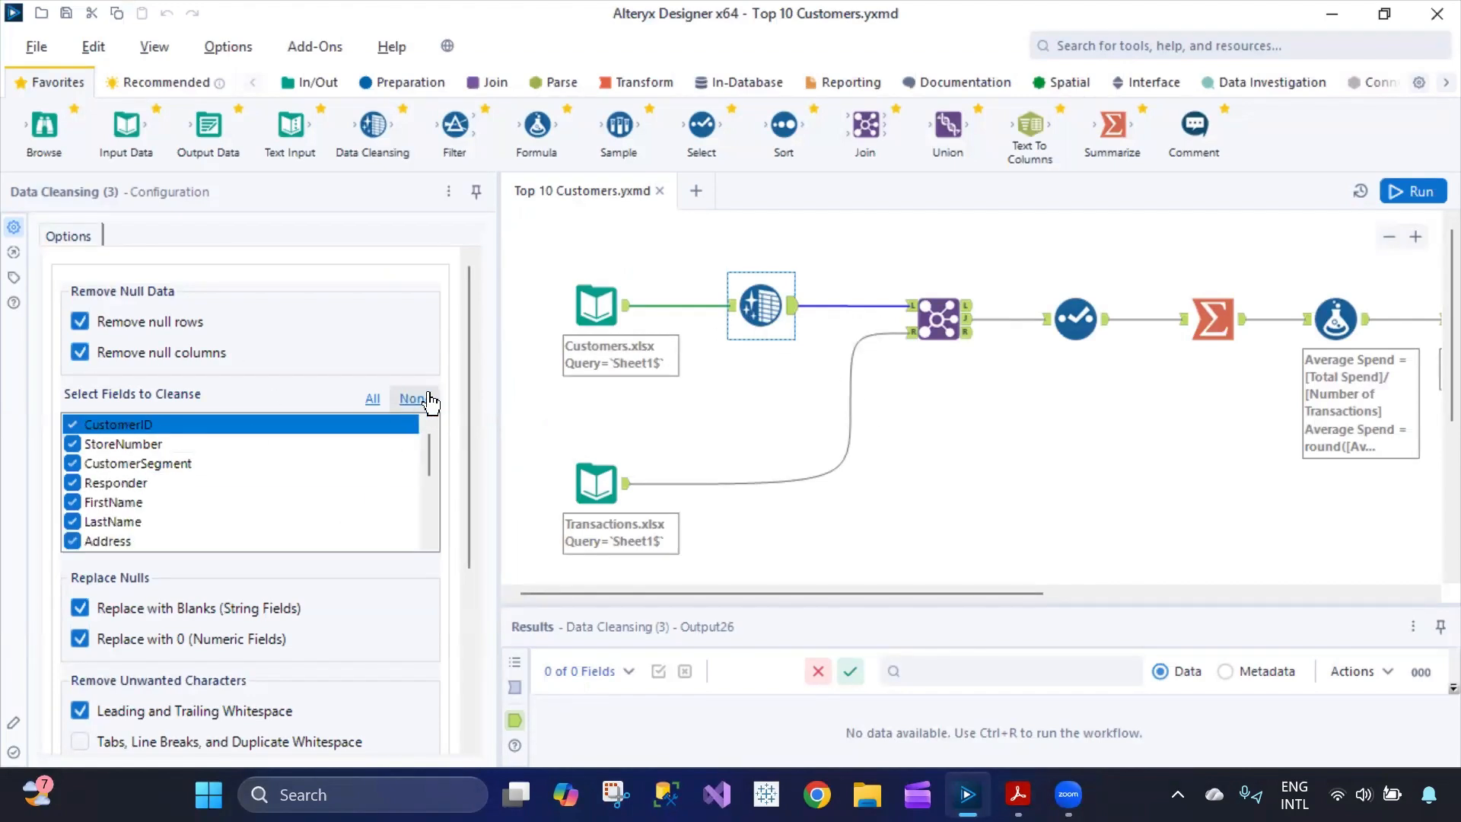
drag(464, 356, 491, 385)
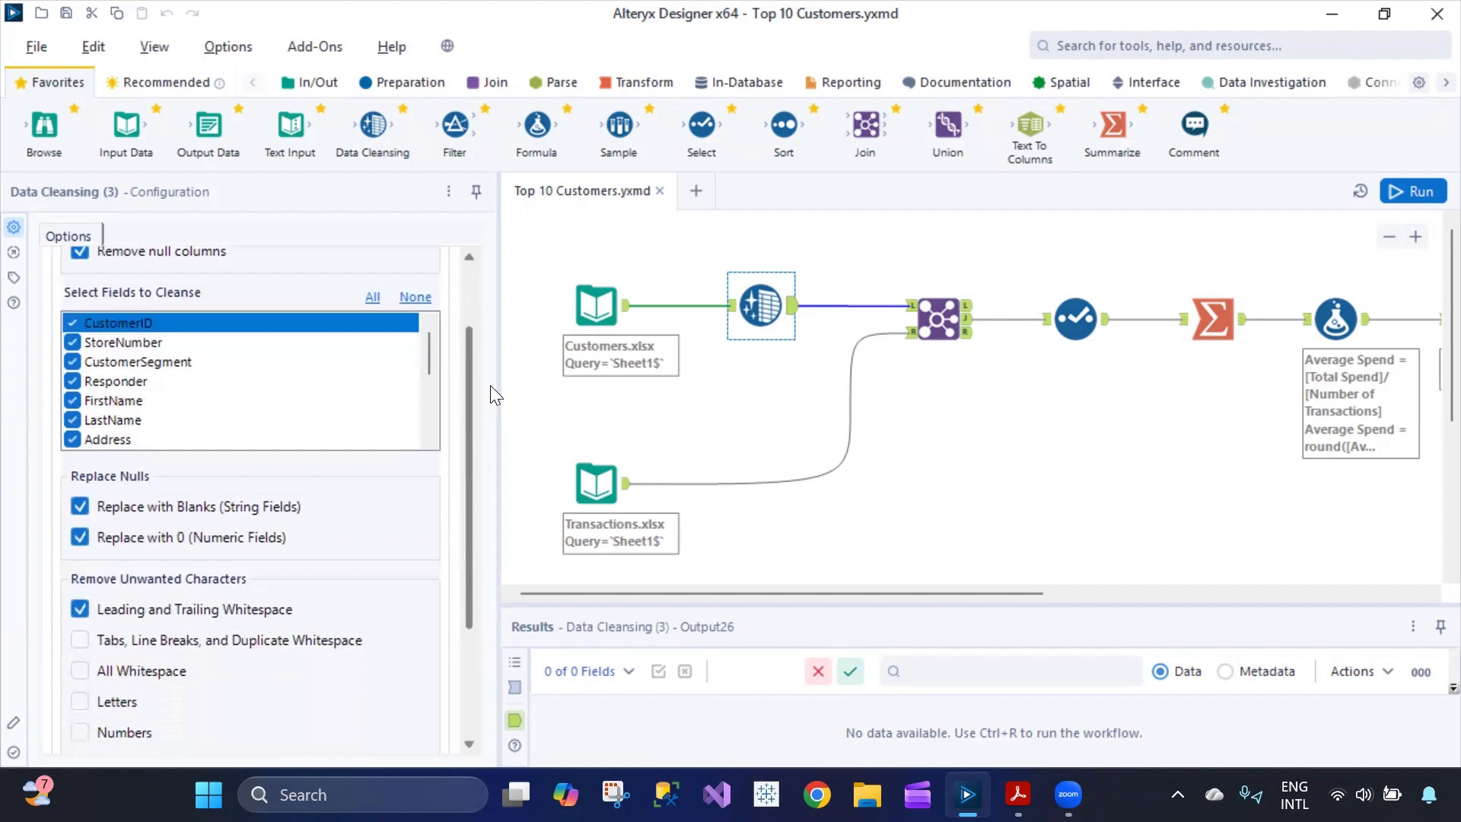
Compare the Customers.xlsx input preview with the fields passed along the connection from Data Cleansing to Join
click(594, 308)
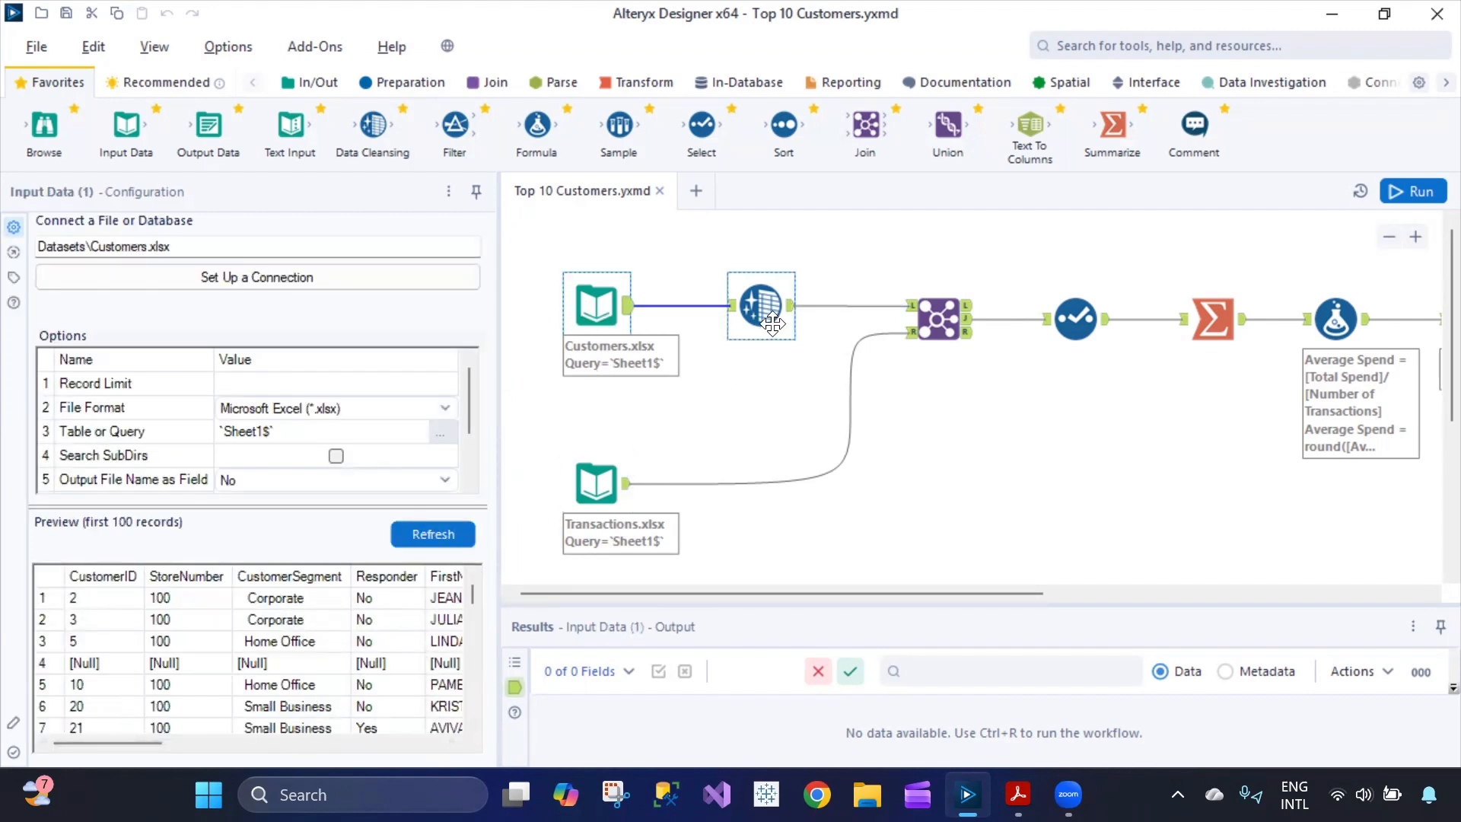
click(795, 307)
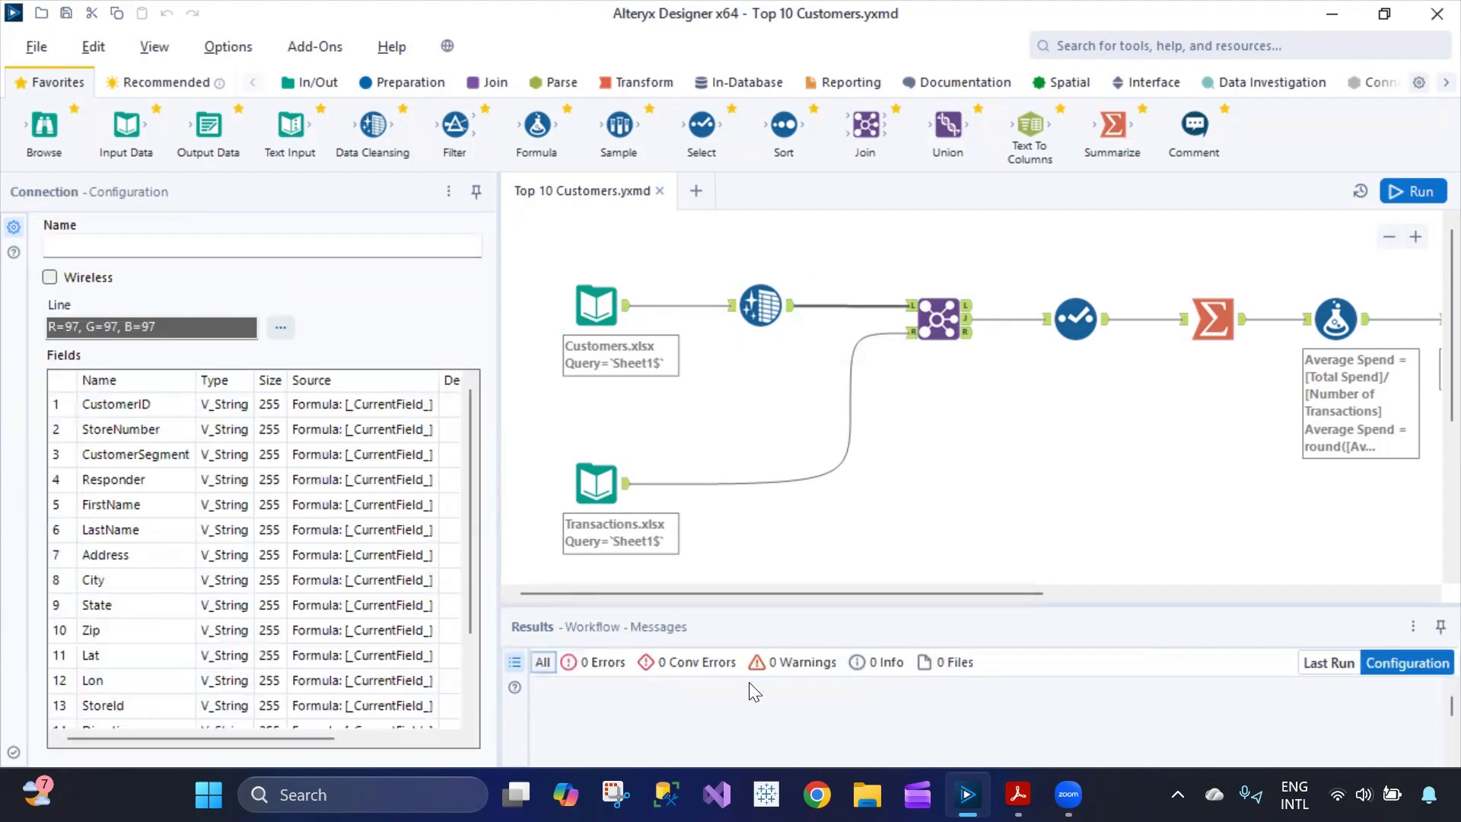
click(780, 316)
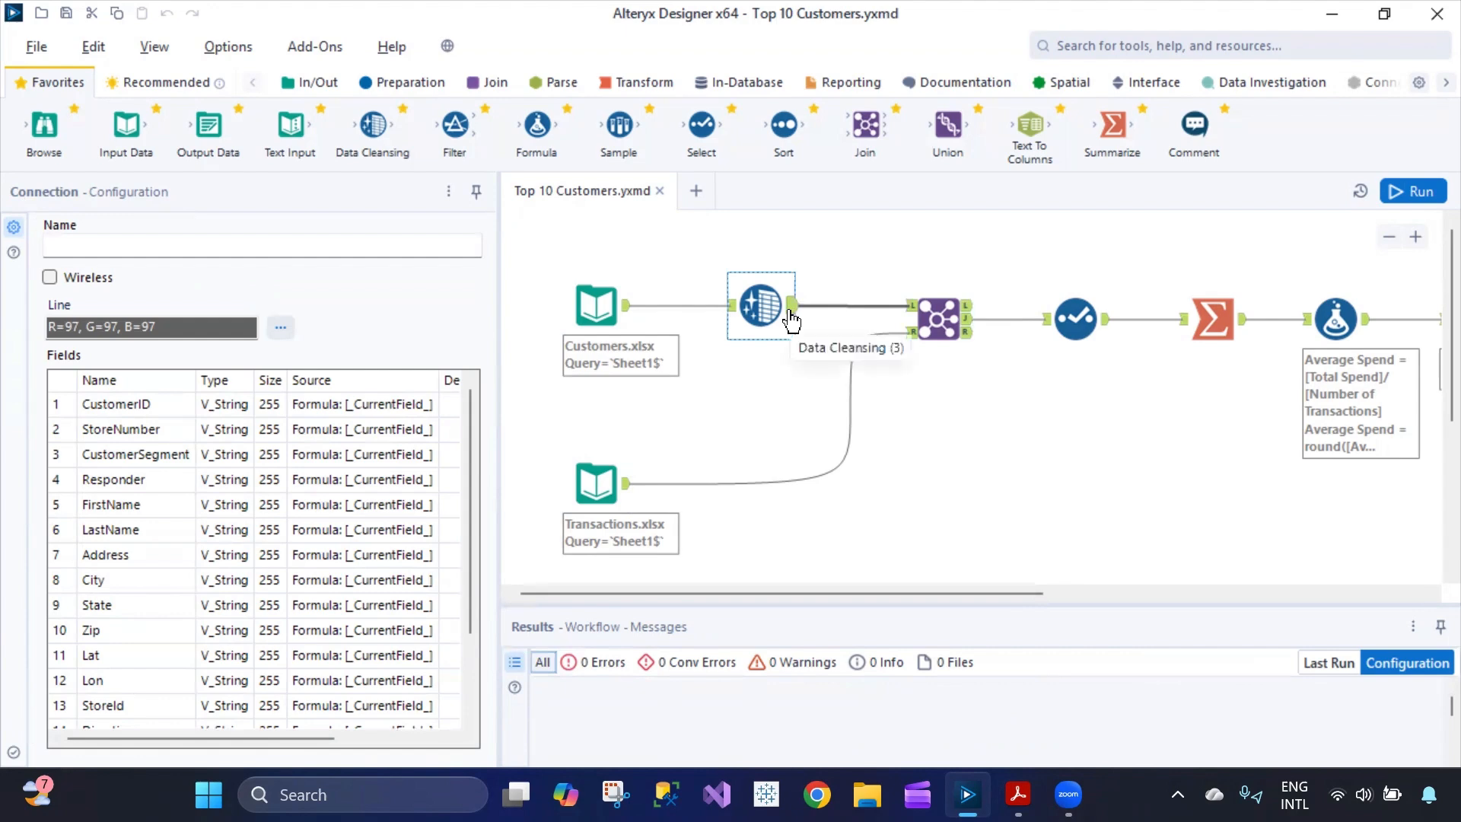
Inspect the Output Data tool at the end of the workflow and return to the workflow's beginning
drag(894, 590, 1186, 599)
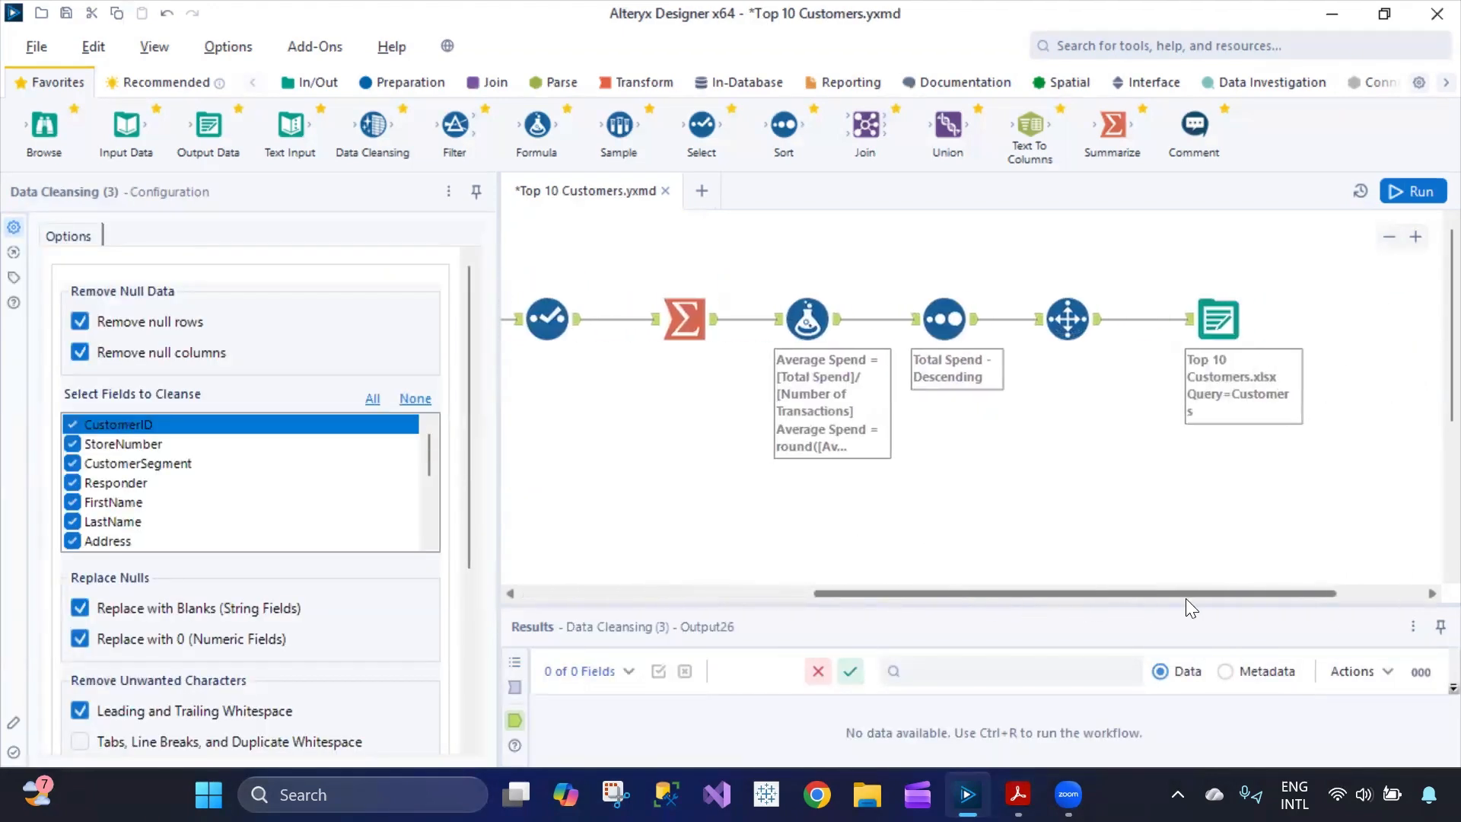
click(1210, 311)
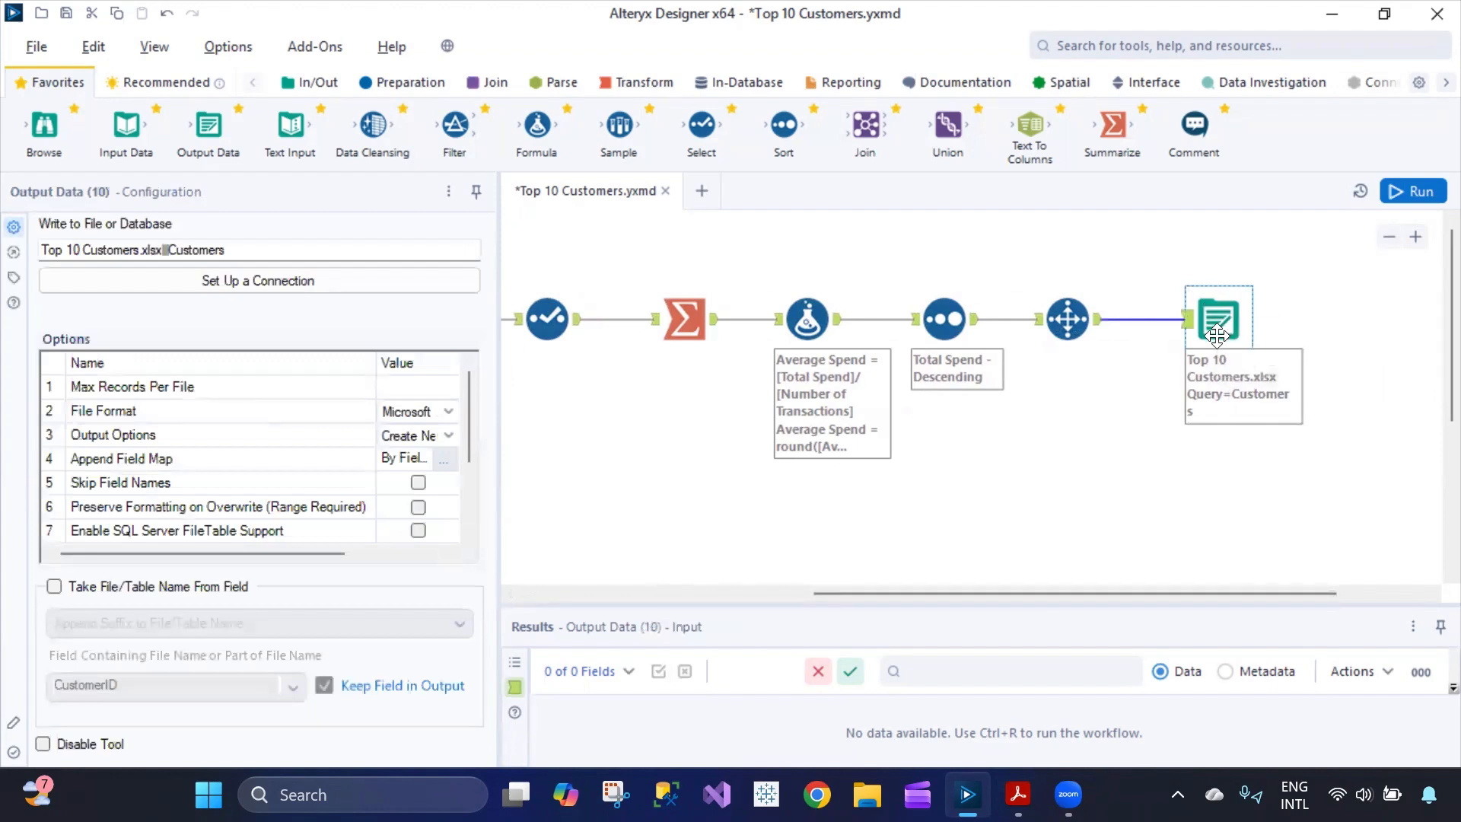
drag(950, 592, 588, 586)
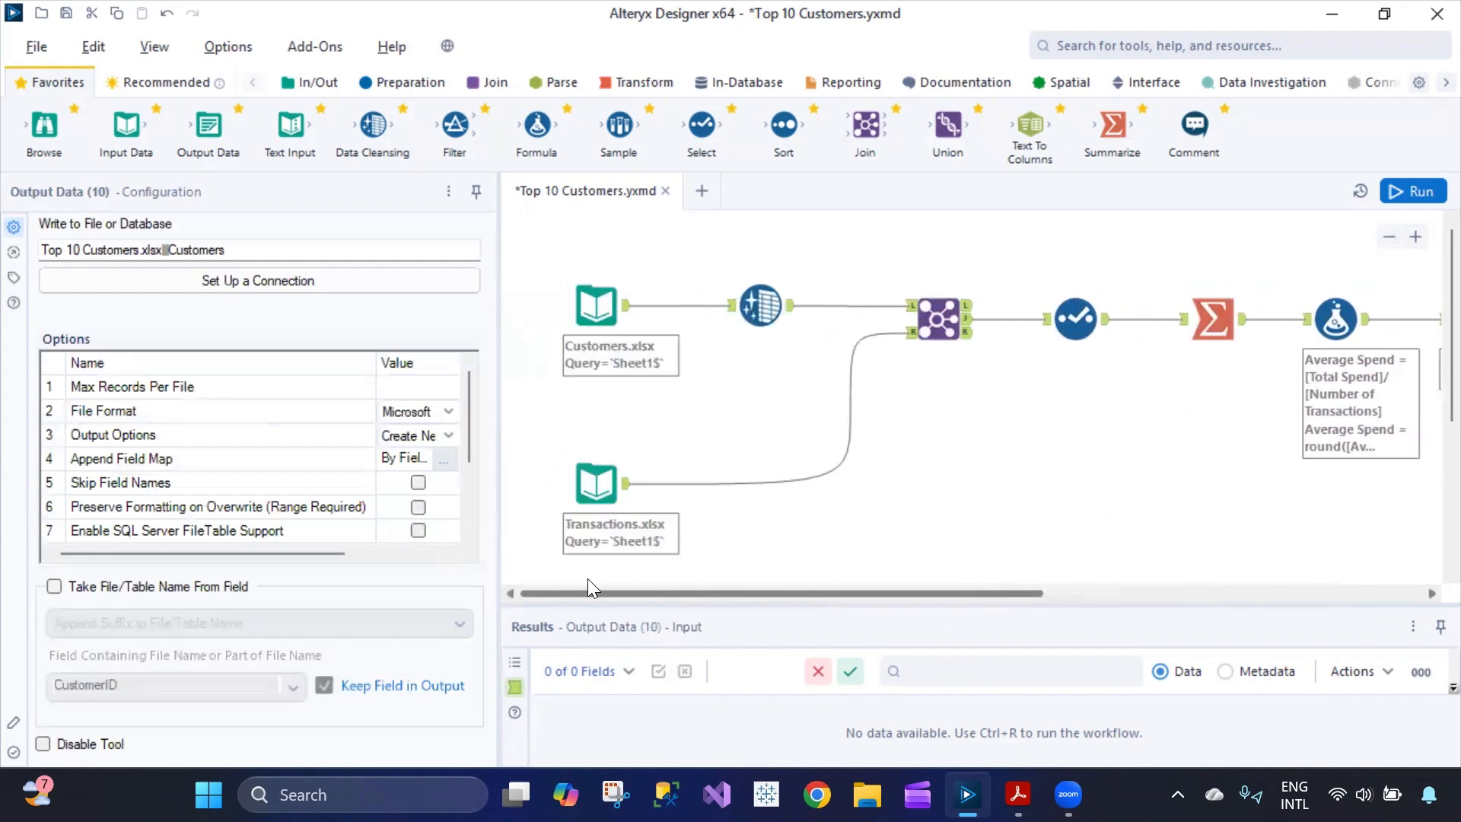
Examine the Join and Select tools' configurations and highlight the Day 6 Select Tool topic in the learning-plan PDF
click(941, 324)
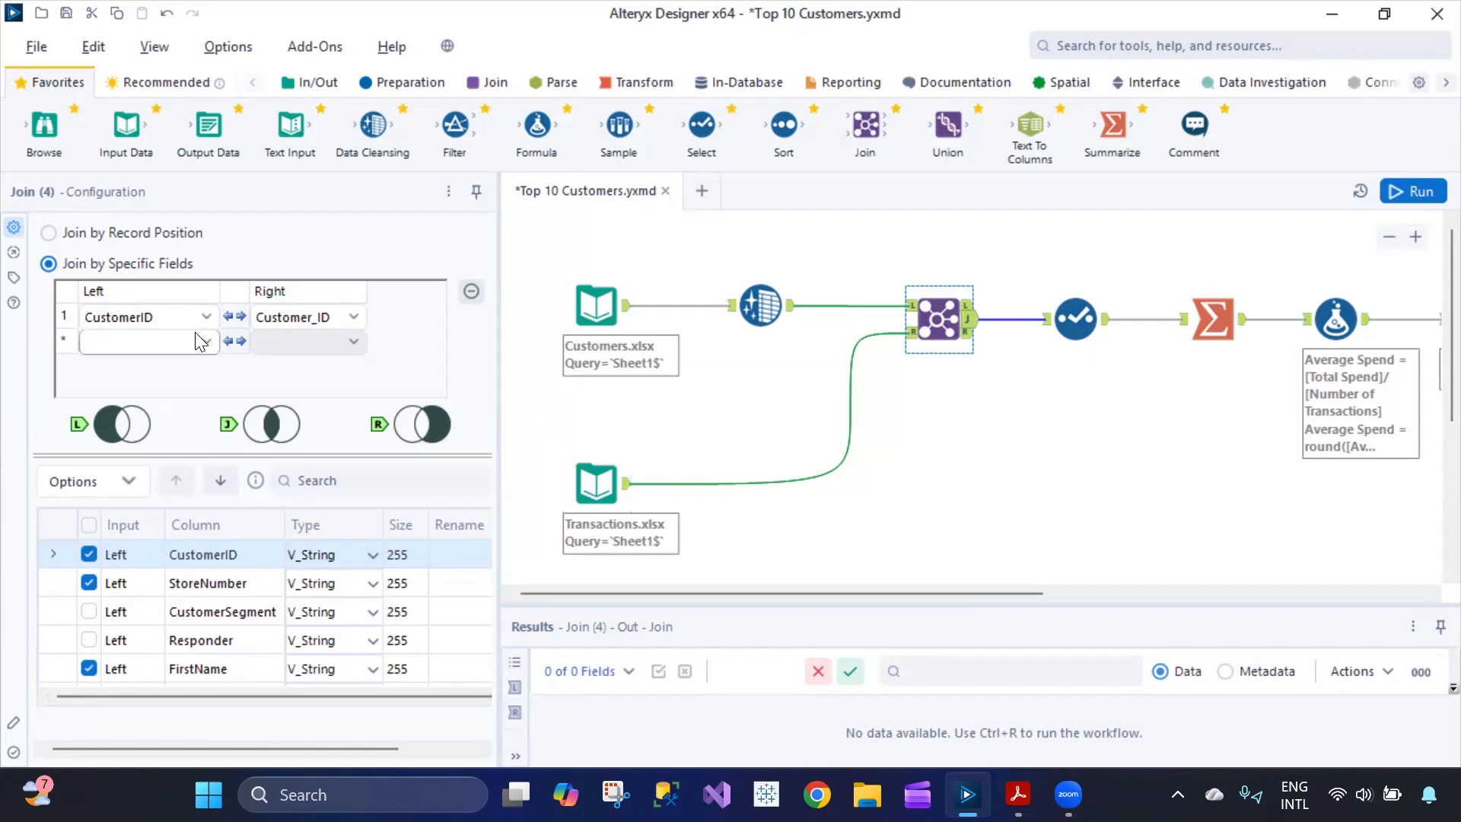
click(1072, 308)
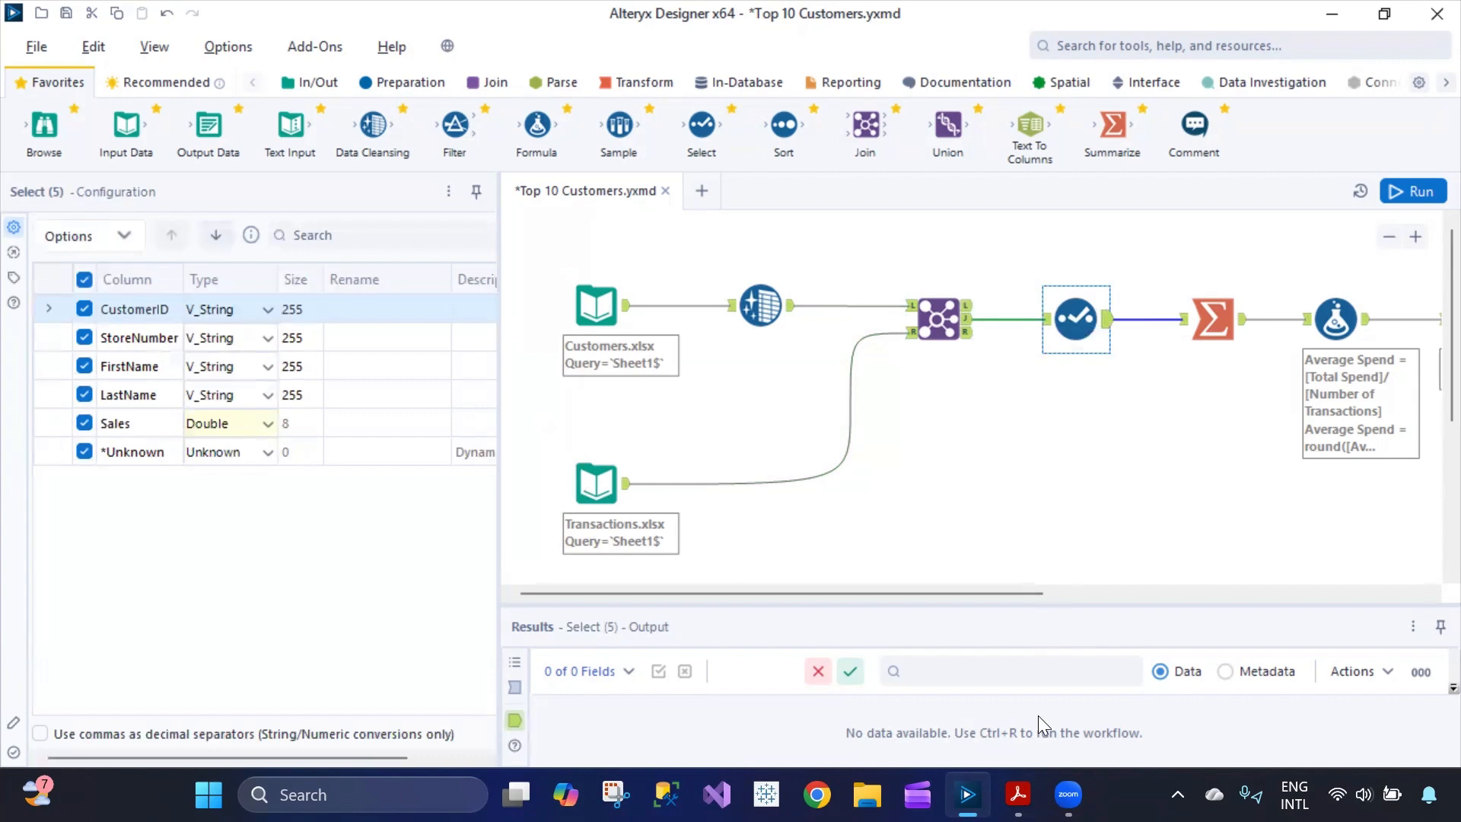
click(1018, 795)
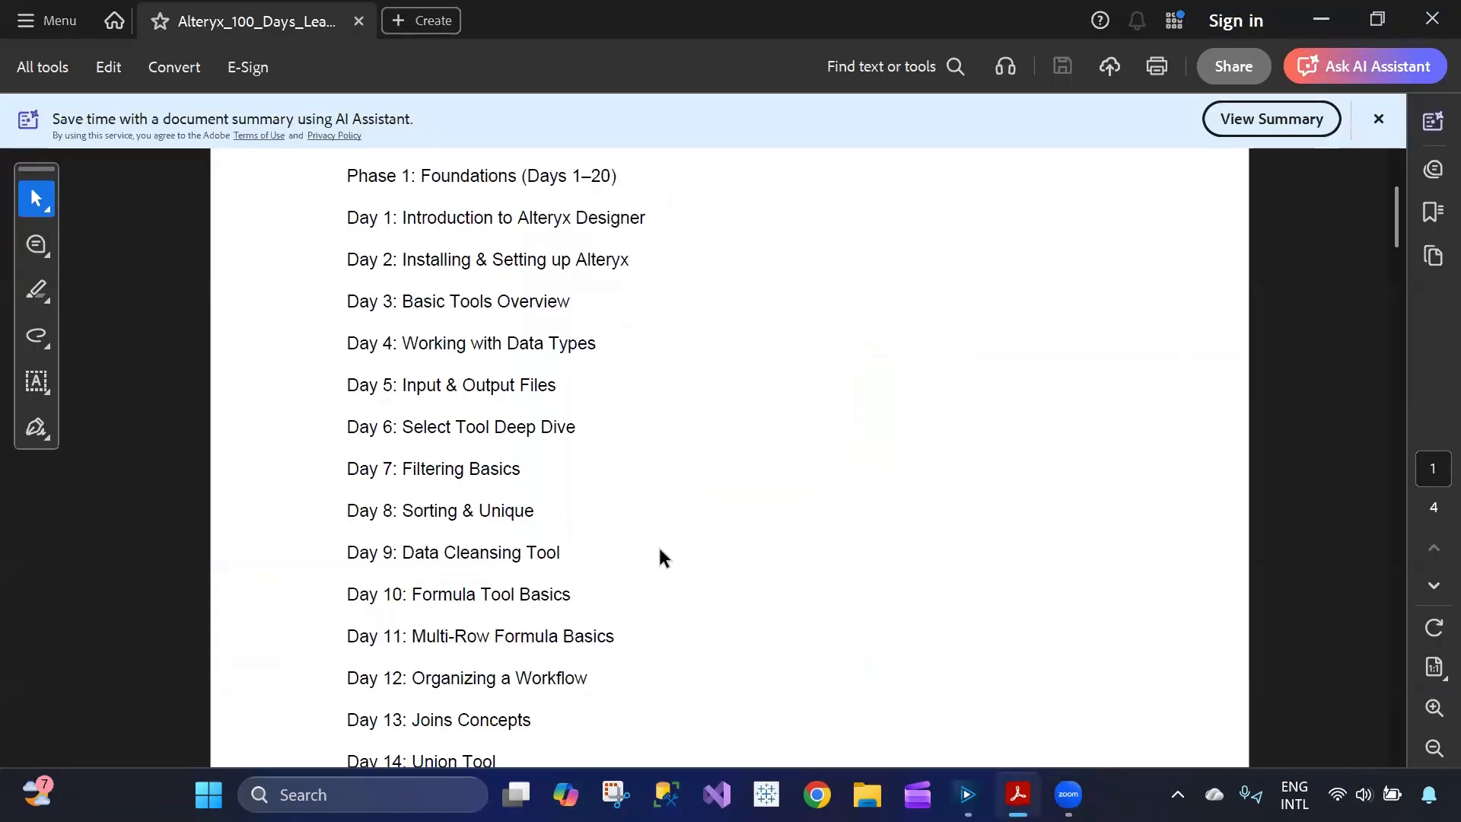
drag(343, 434, 603, 427)
key(ctrl+c)
key(alt+Tab)
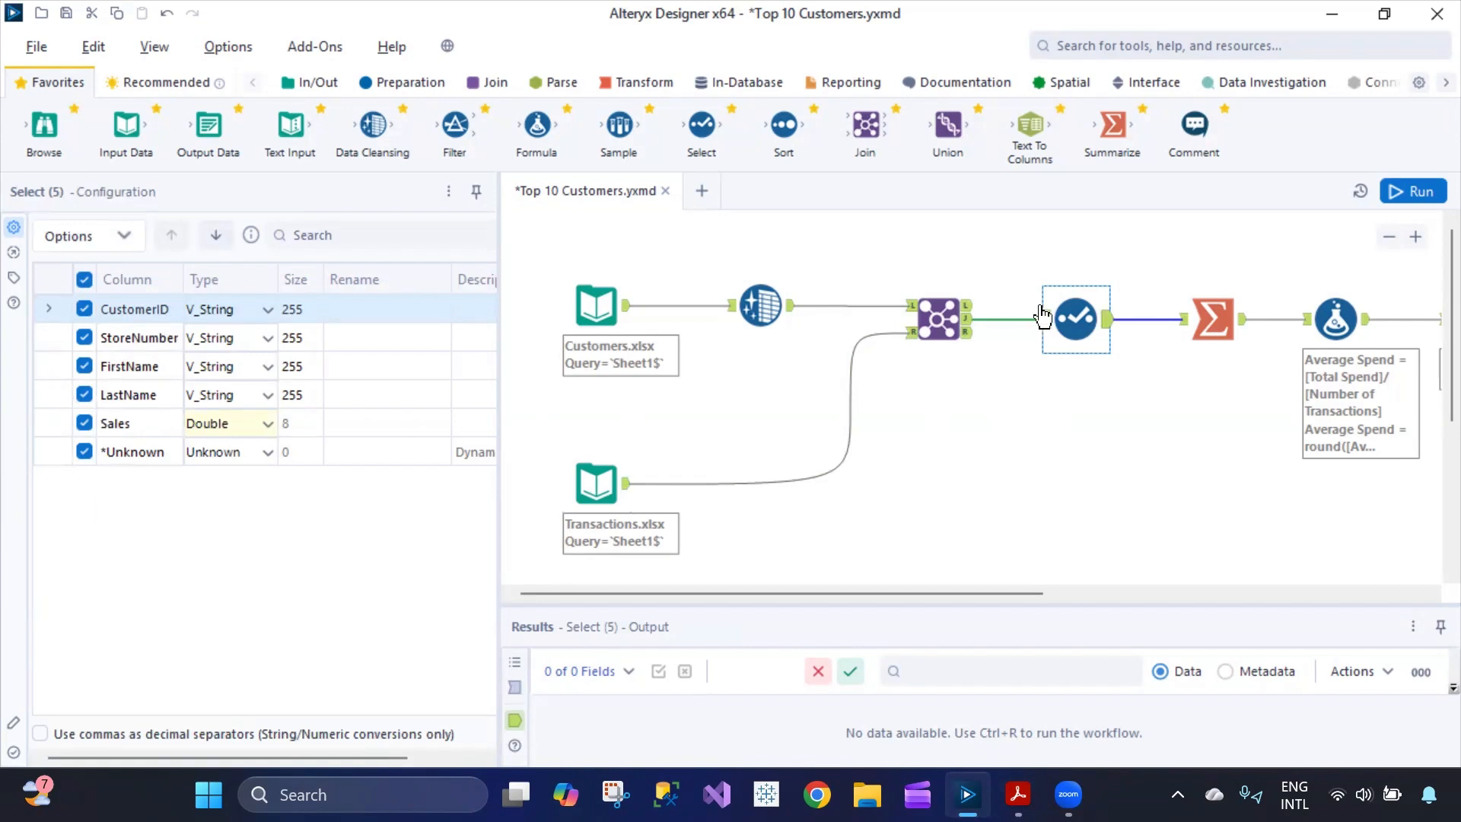
Open the Summarize tool's configuration and sort its actions by field, then by output field name
click(1218, 315)
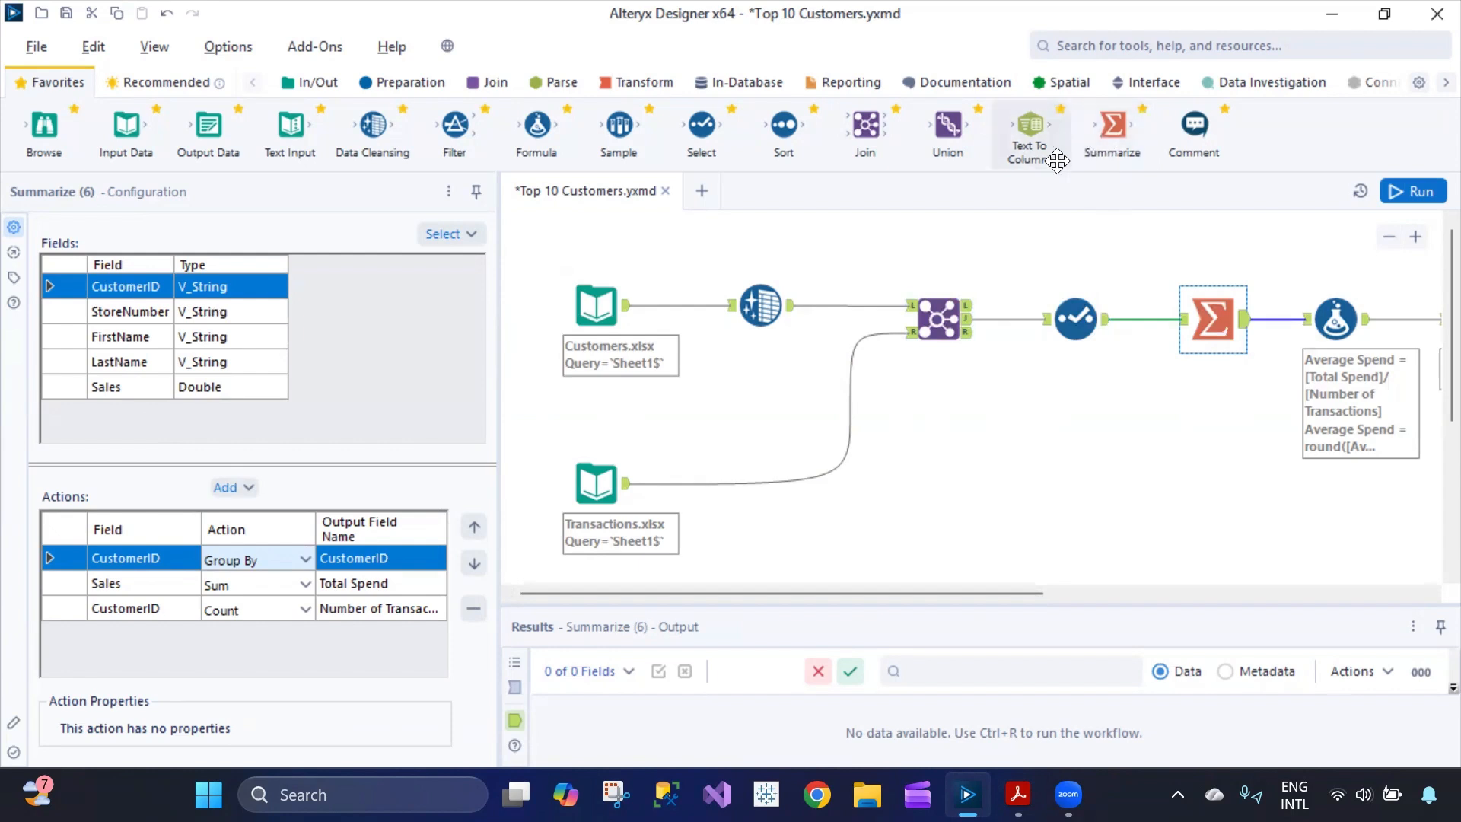
click(653, 85)
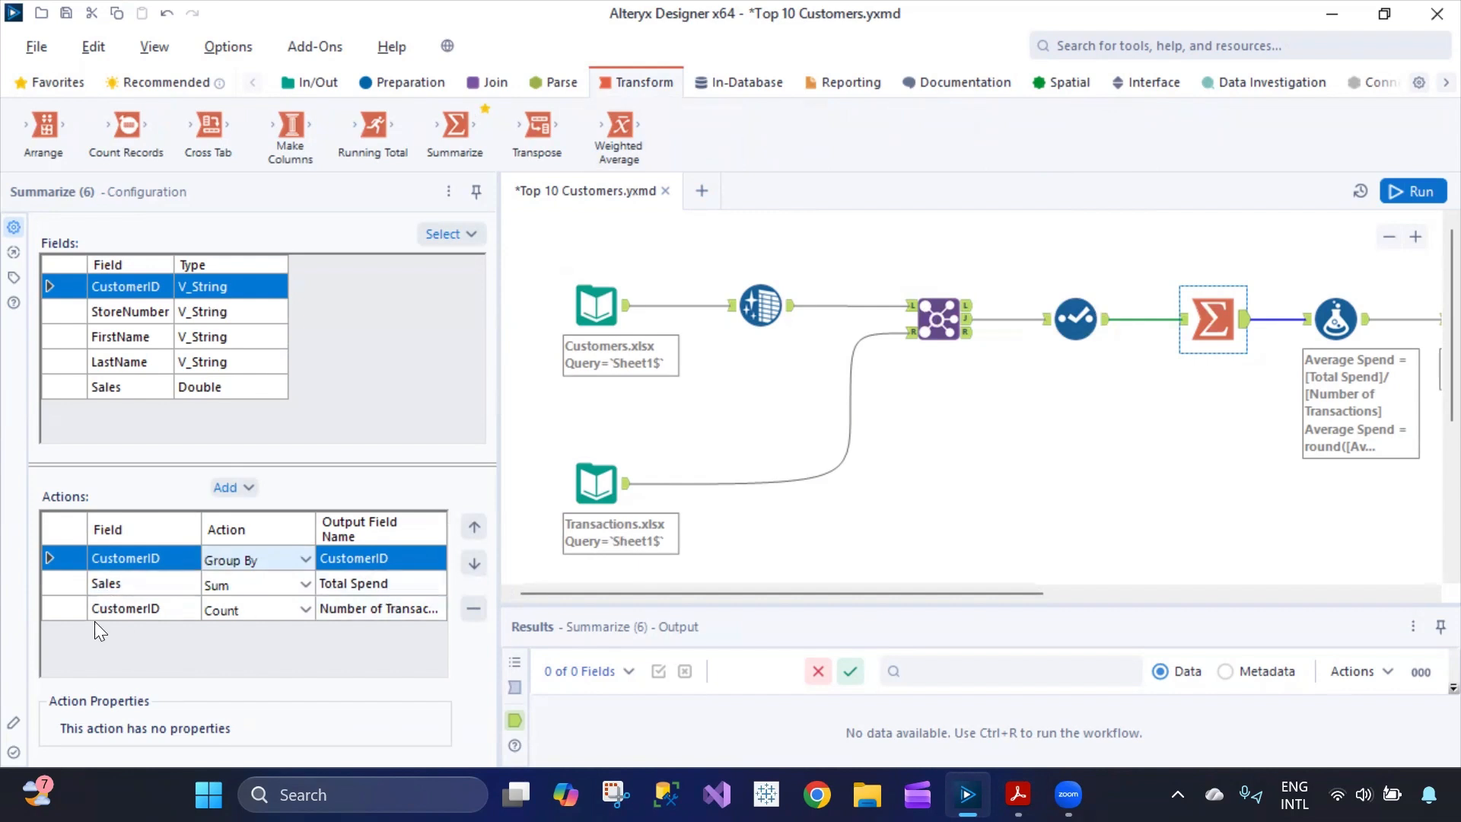
click(383, 610)
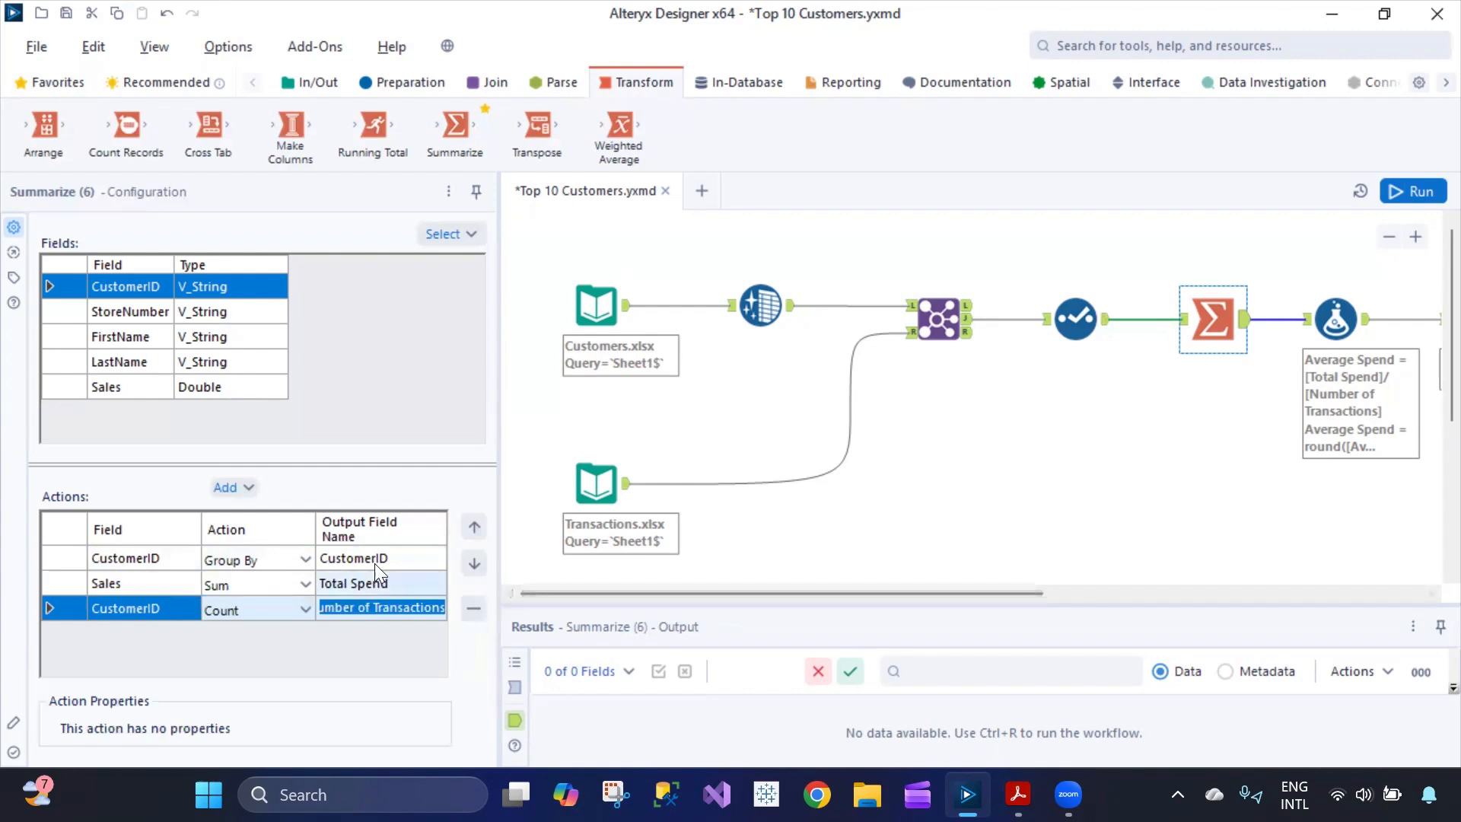
click(123, 535)
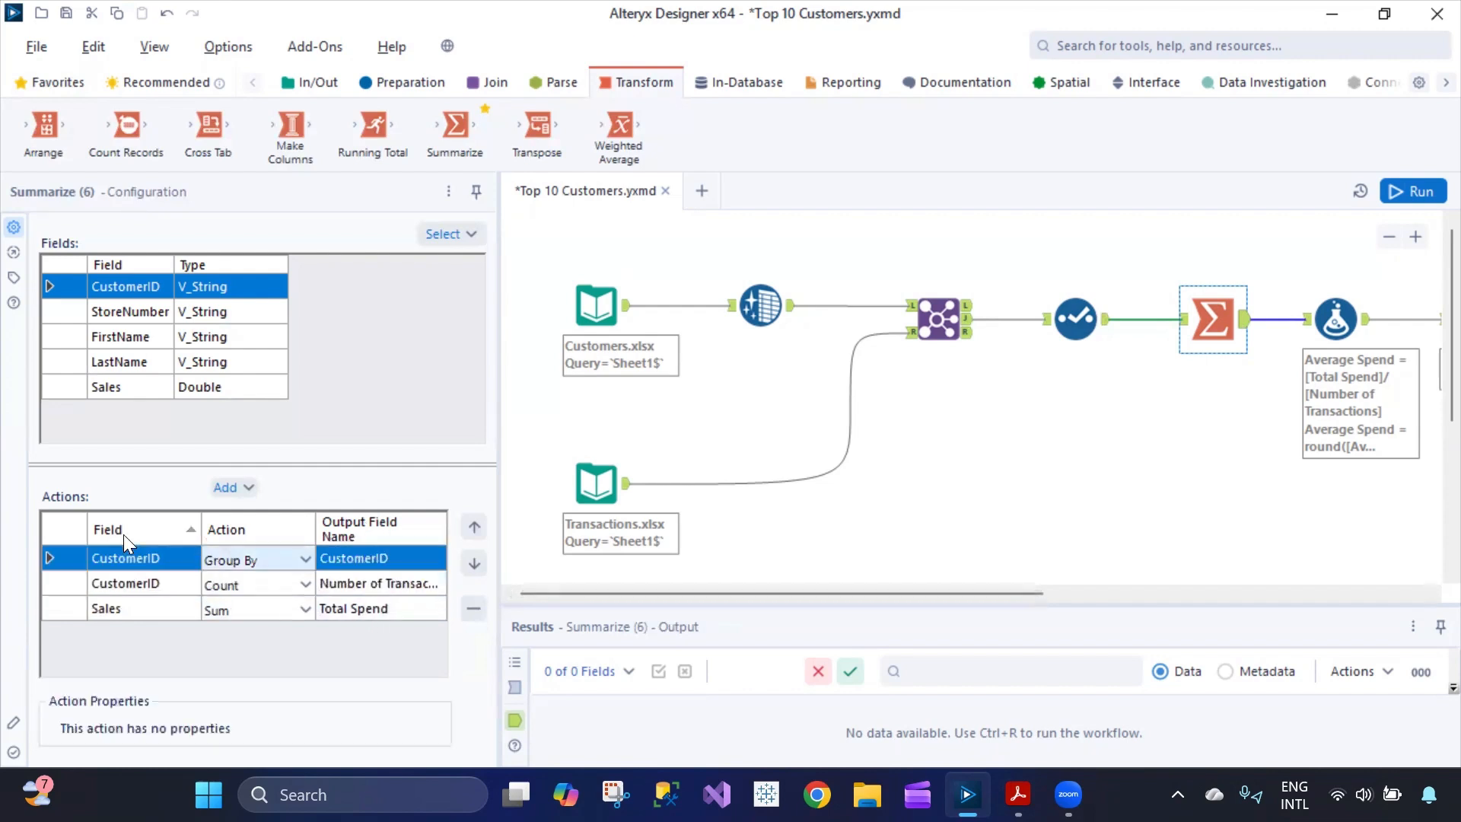
click(347, 531)
click(65, 607)
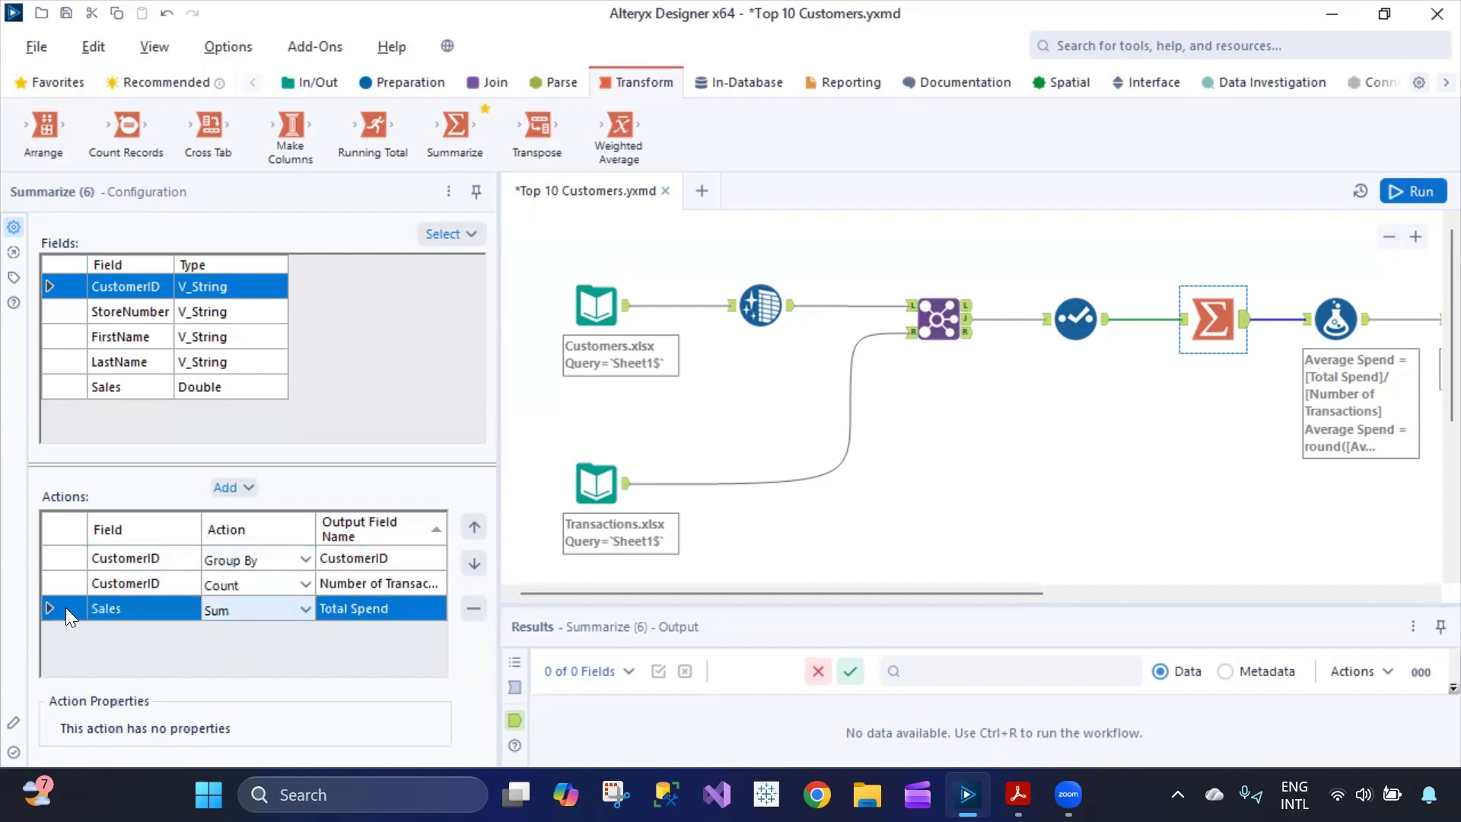
View the aggregation options available for the Sales field in the Summarize tool without adding one
click(248, 487)
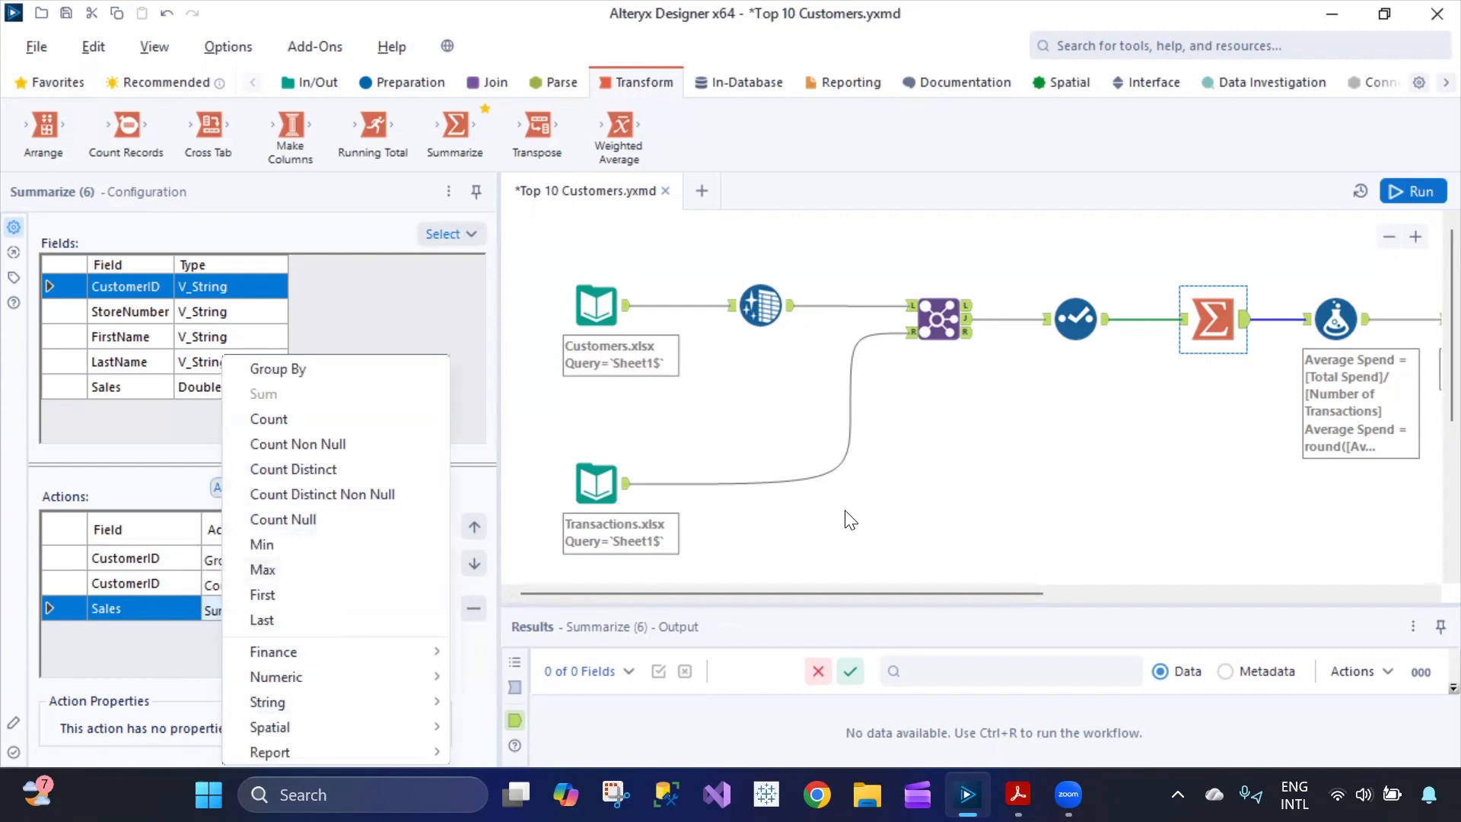
click(870, 531)
click(1202, 317)
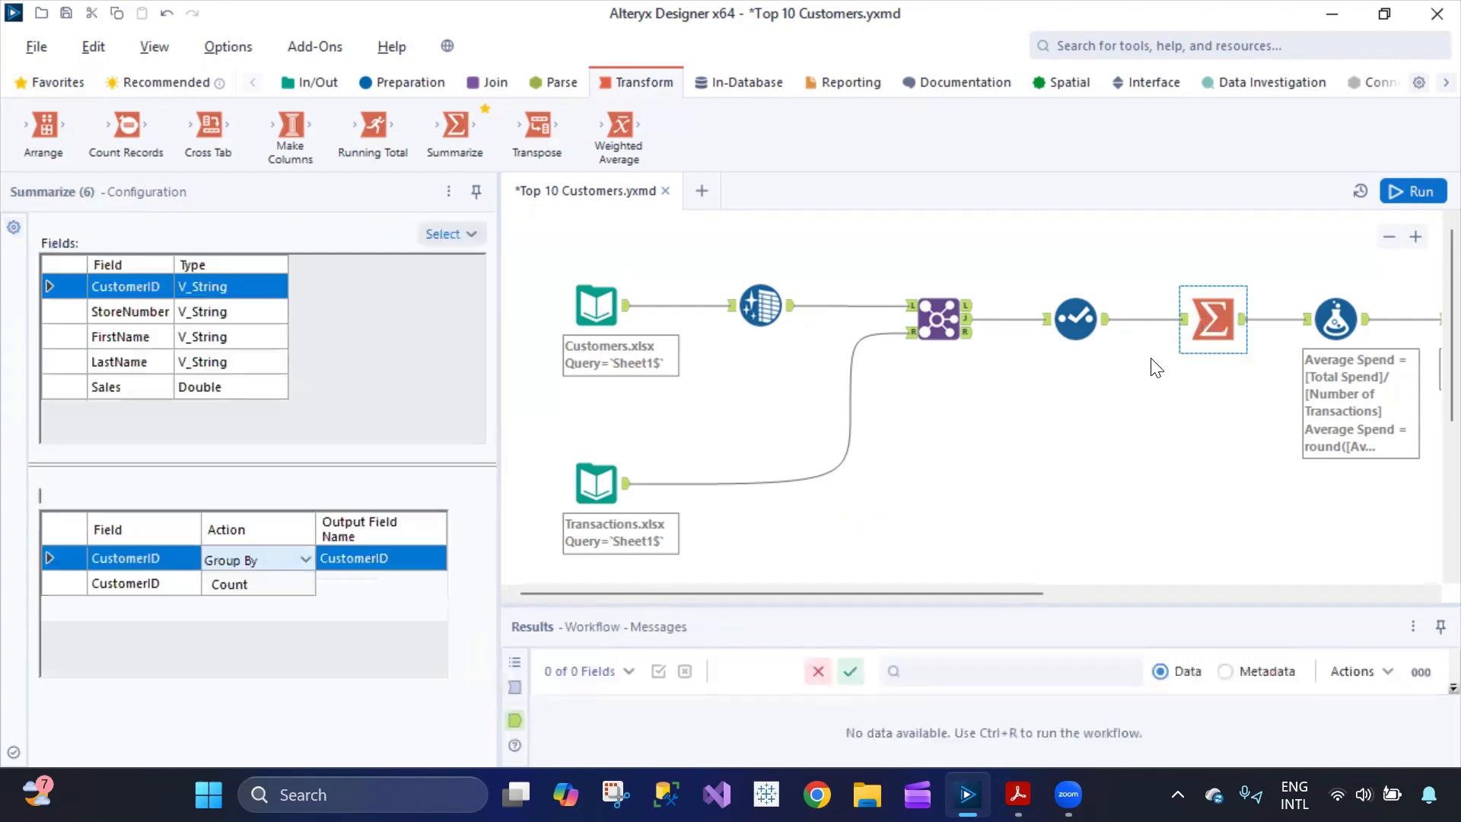
Examine both Average Spend expressions in the Formula tool, expanding the second one
drag(1052, 592, 1178, 583)
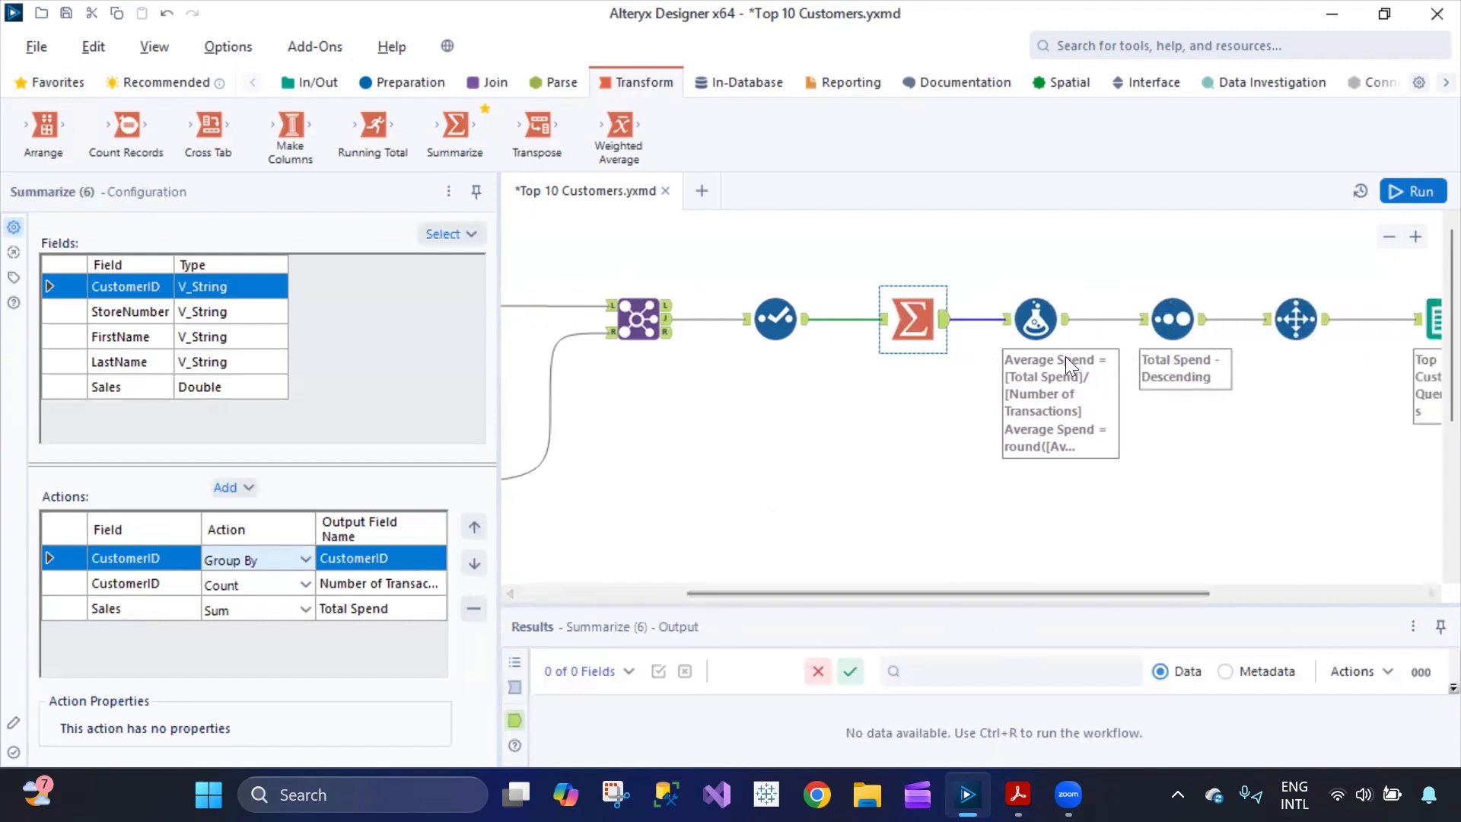
click(1036, 325)
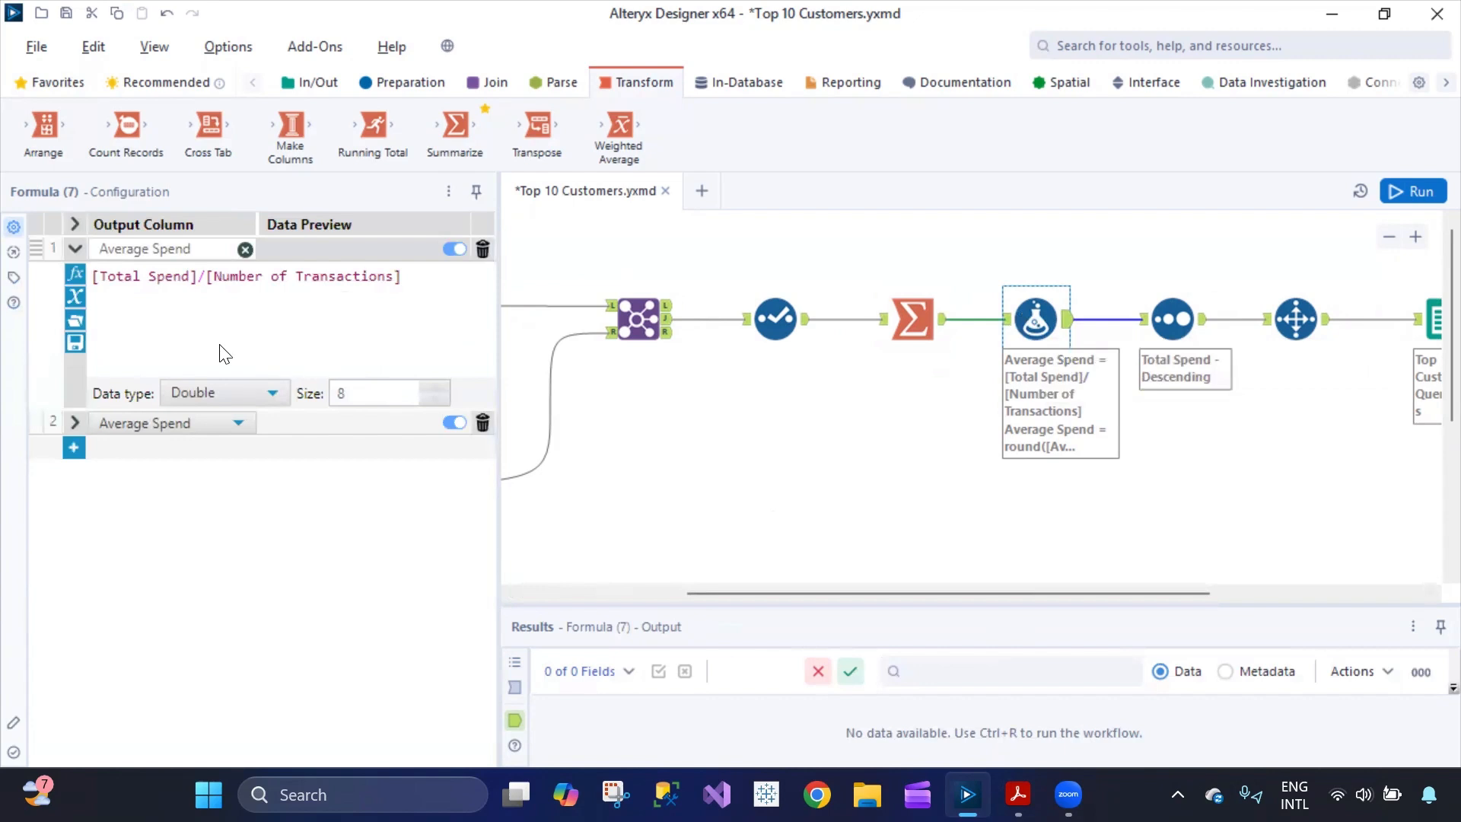
click(75, 423)
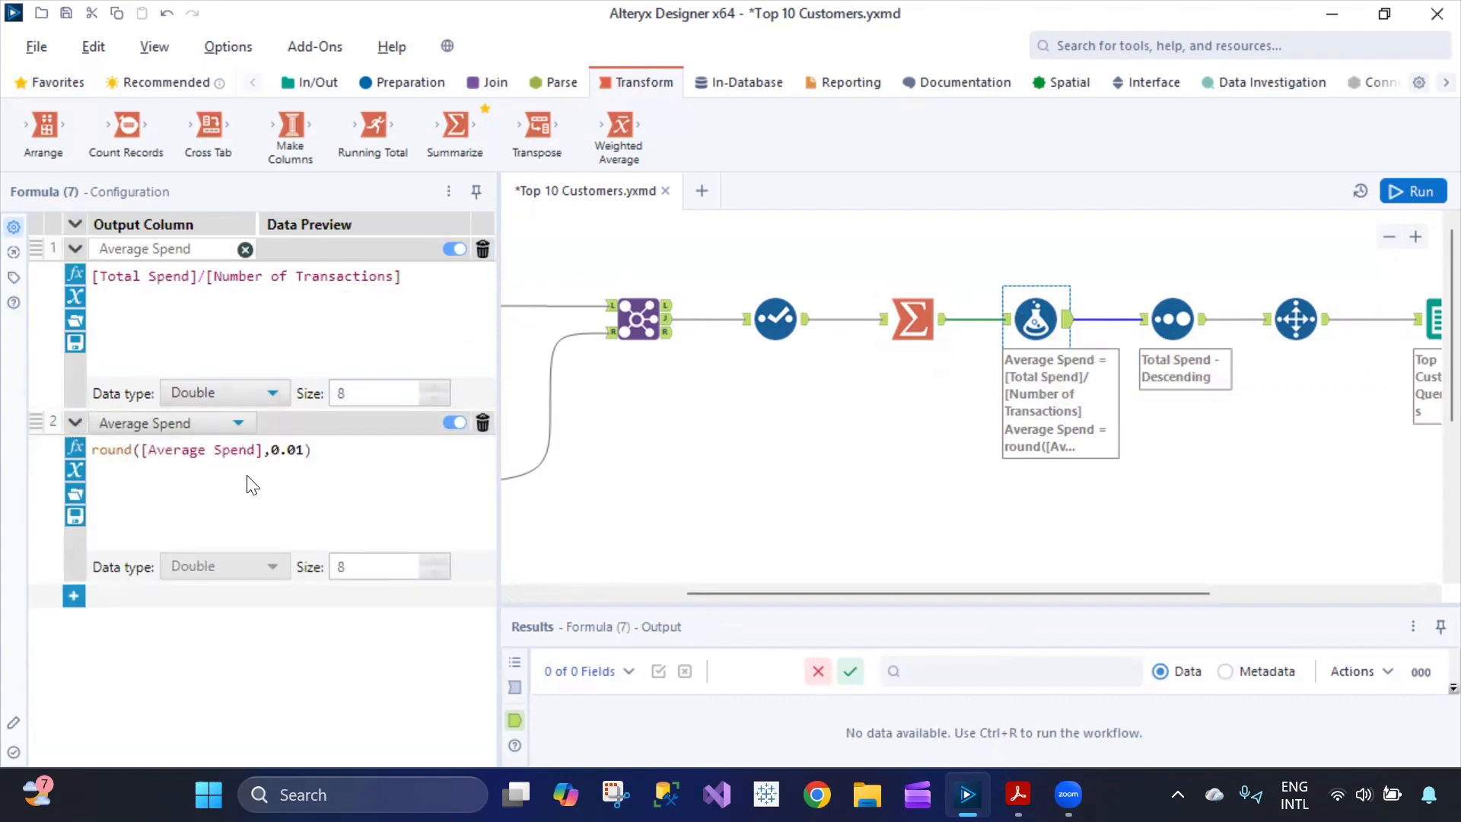
Examine the Sort tool's column order and the record range in the Select Records tool
click(1170, 318)
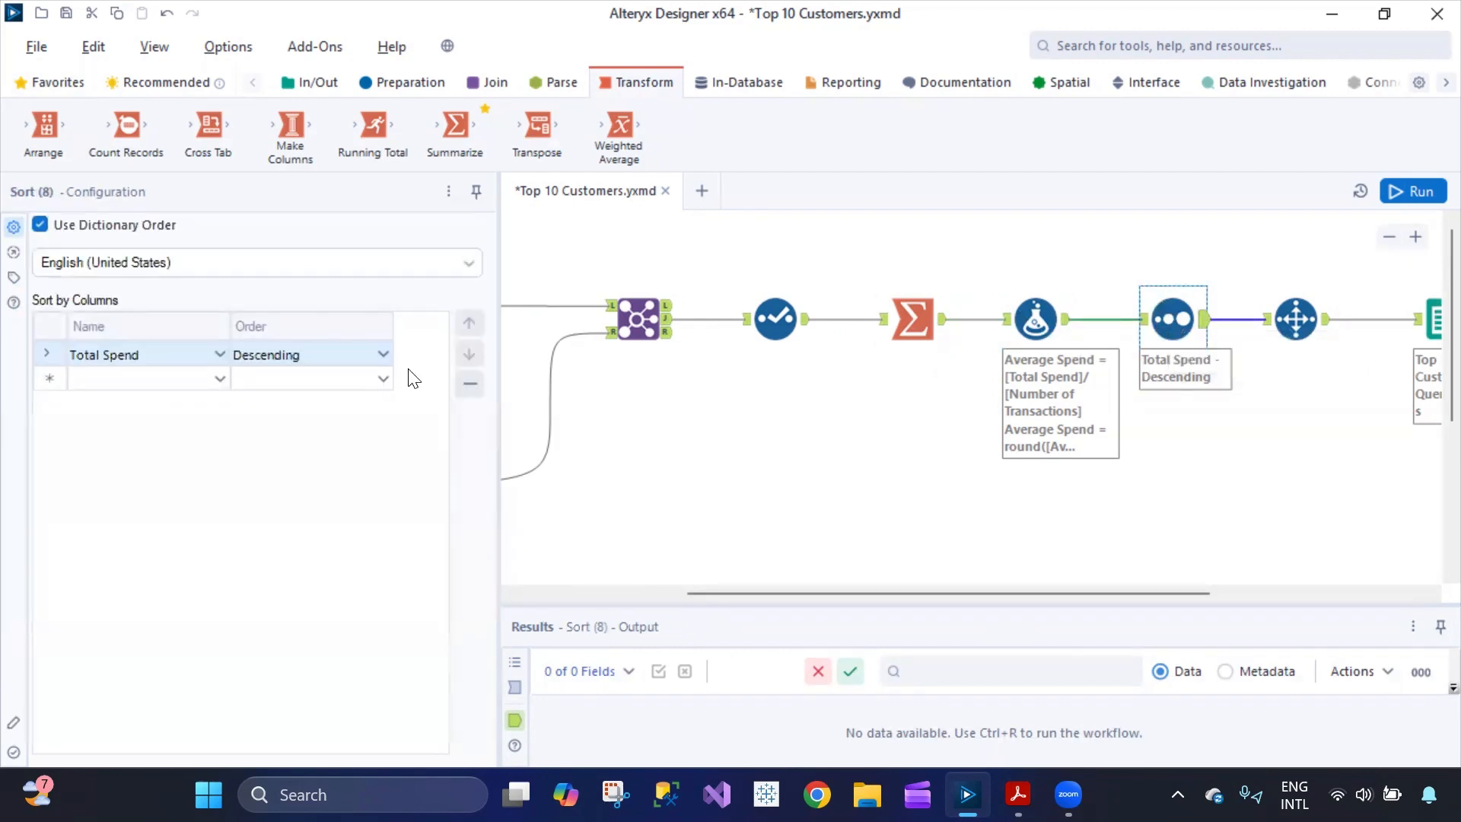
drag(992, 592, 1129, 592)
click(1049, 322)
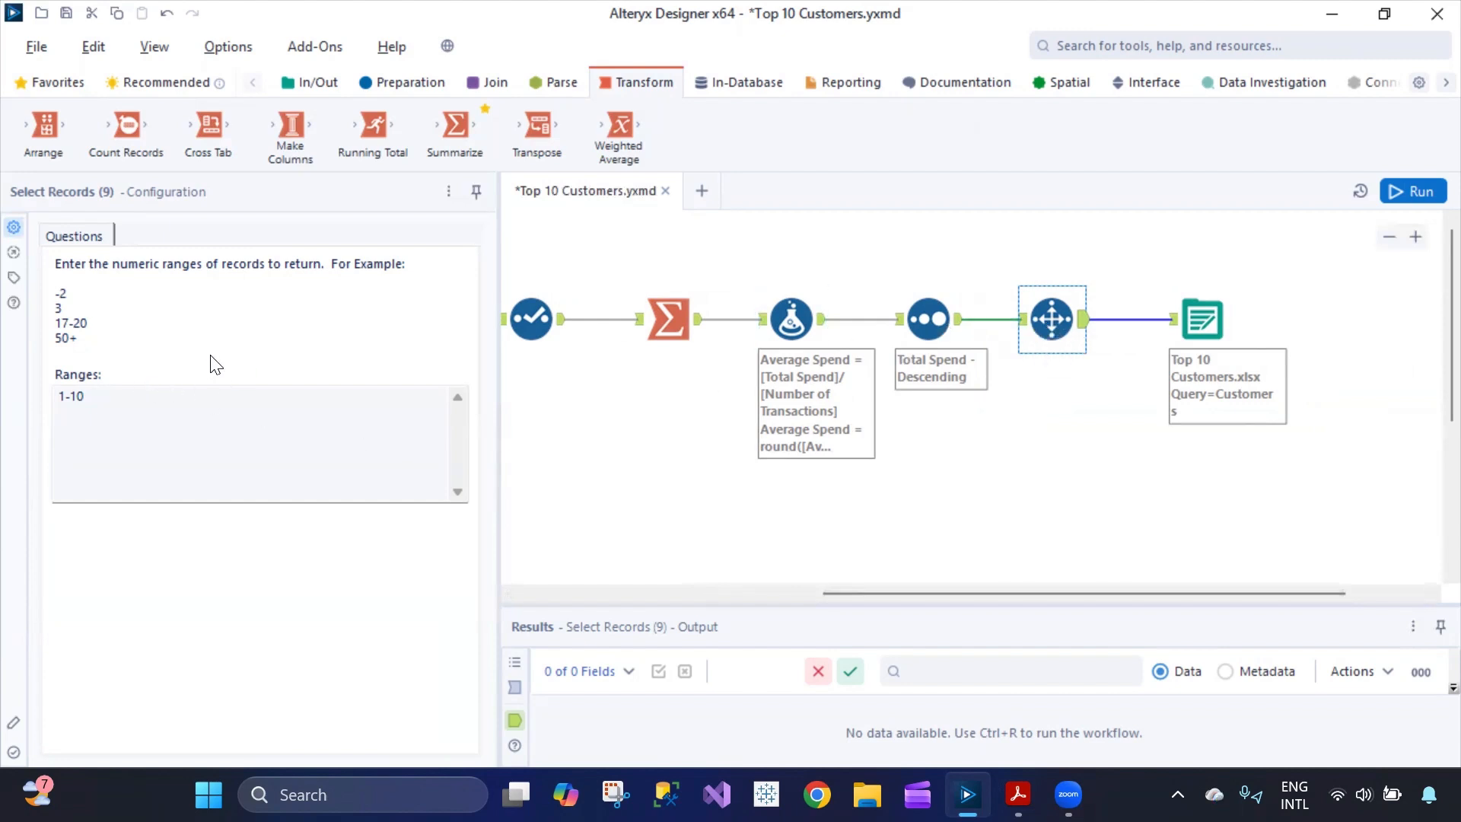
Check the Output Data tool's configuration and run the Top 10 Customers workflow
click(1196, 308)
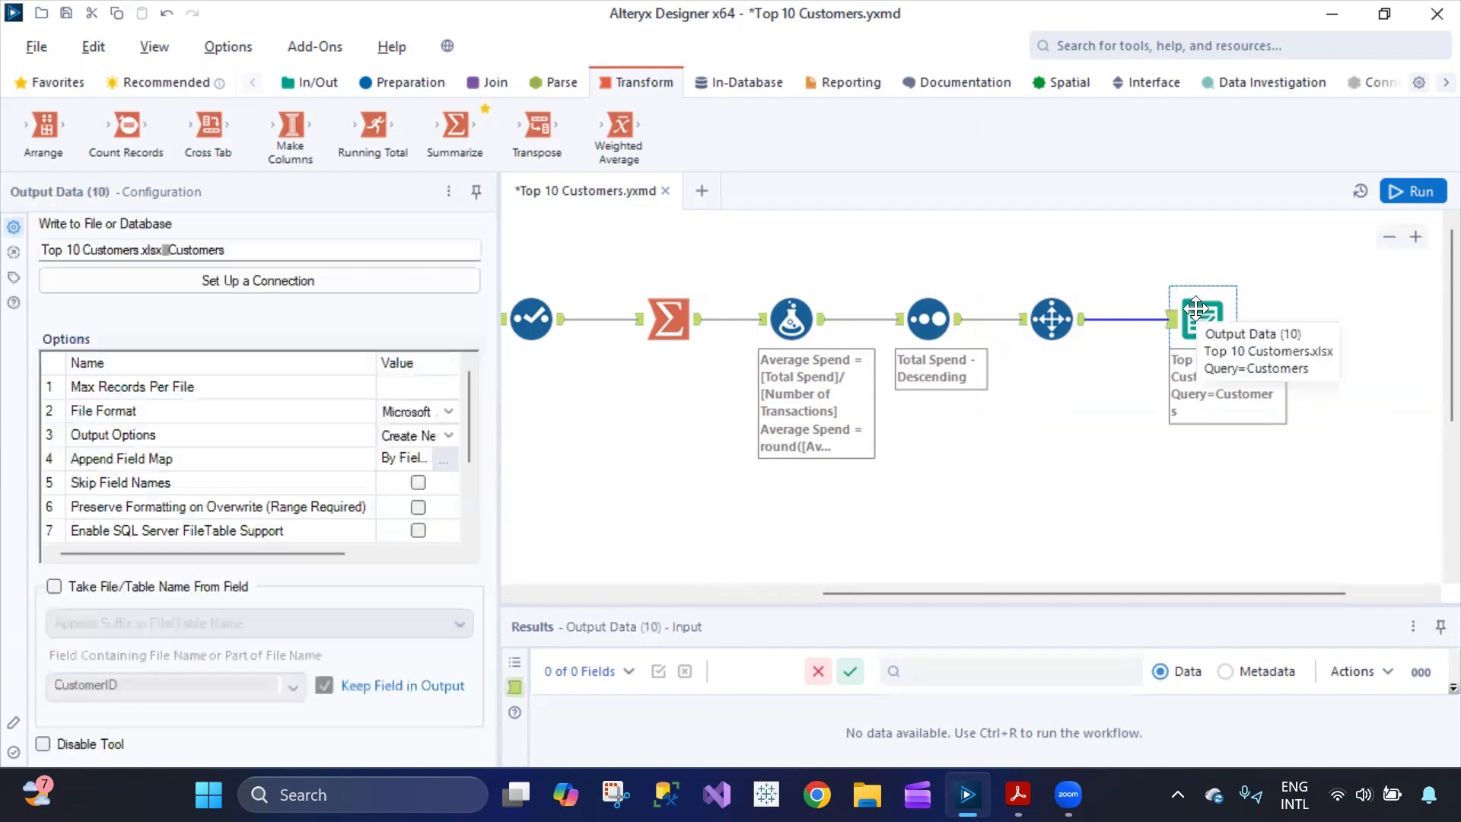
drag(1047, 593, 639, 591)
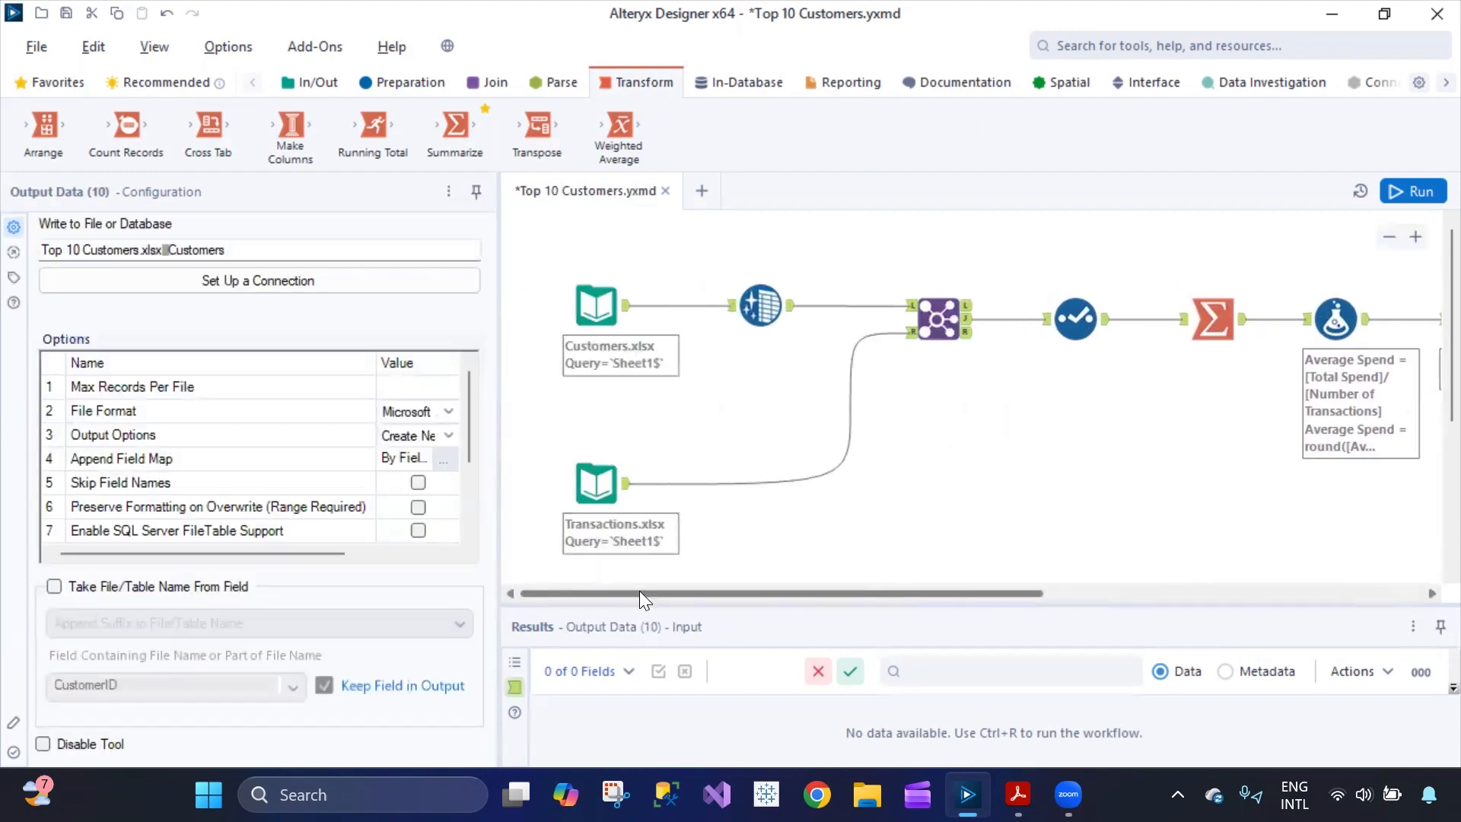
click(1420, 192)
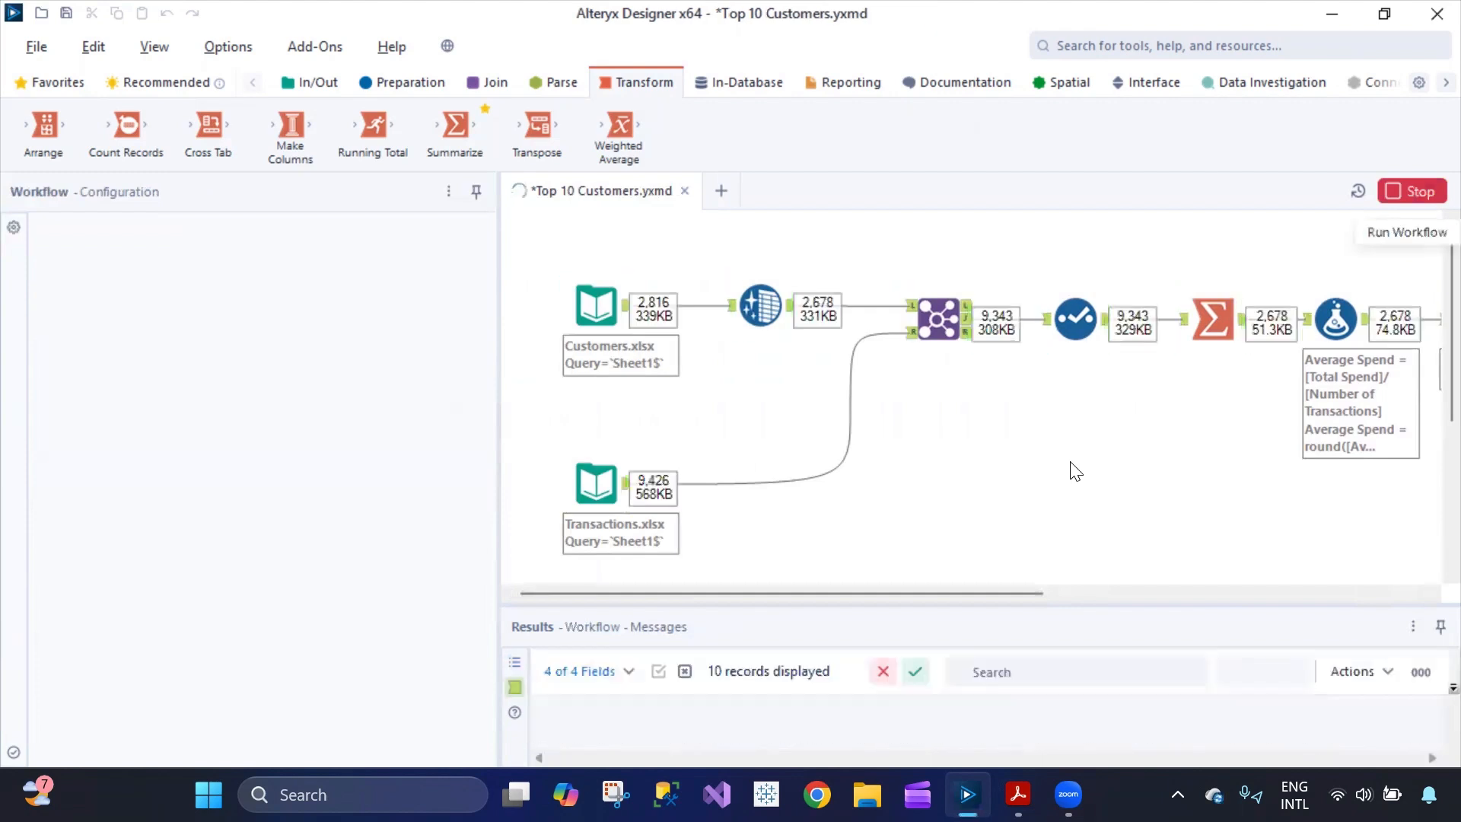
Enlarge the results area and review the records and field metadata reaching the Output Data tool
drag(942, 593, 1300, 593)
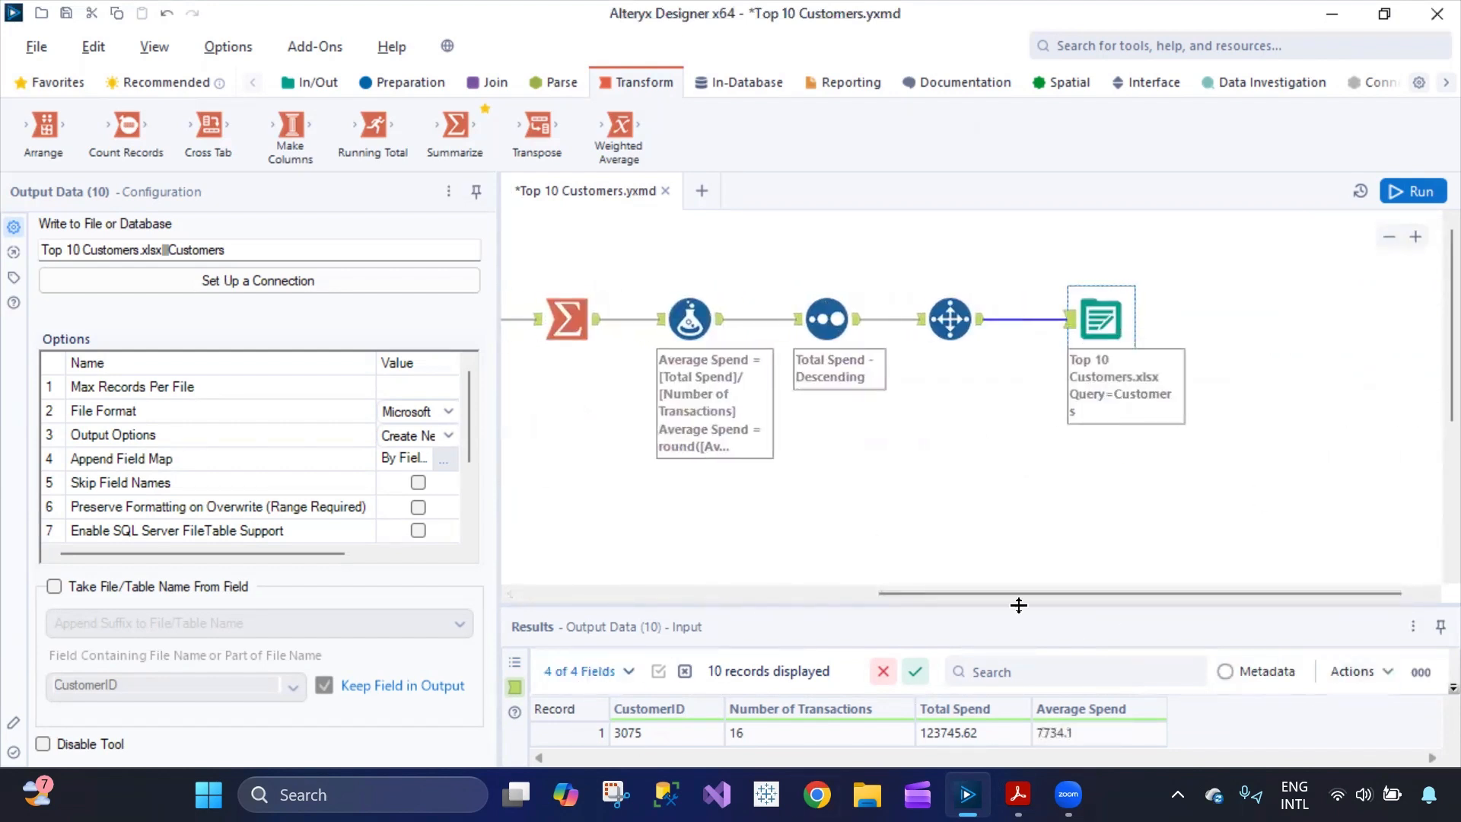
drag(933, 604, 922, 487)
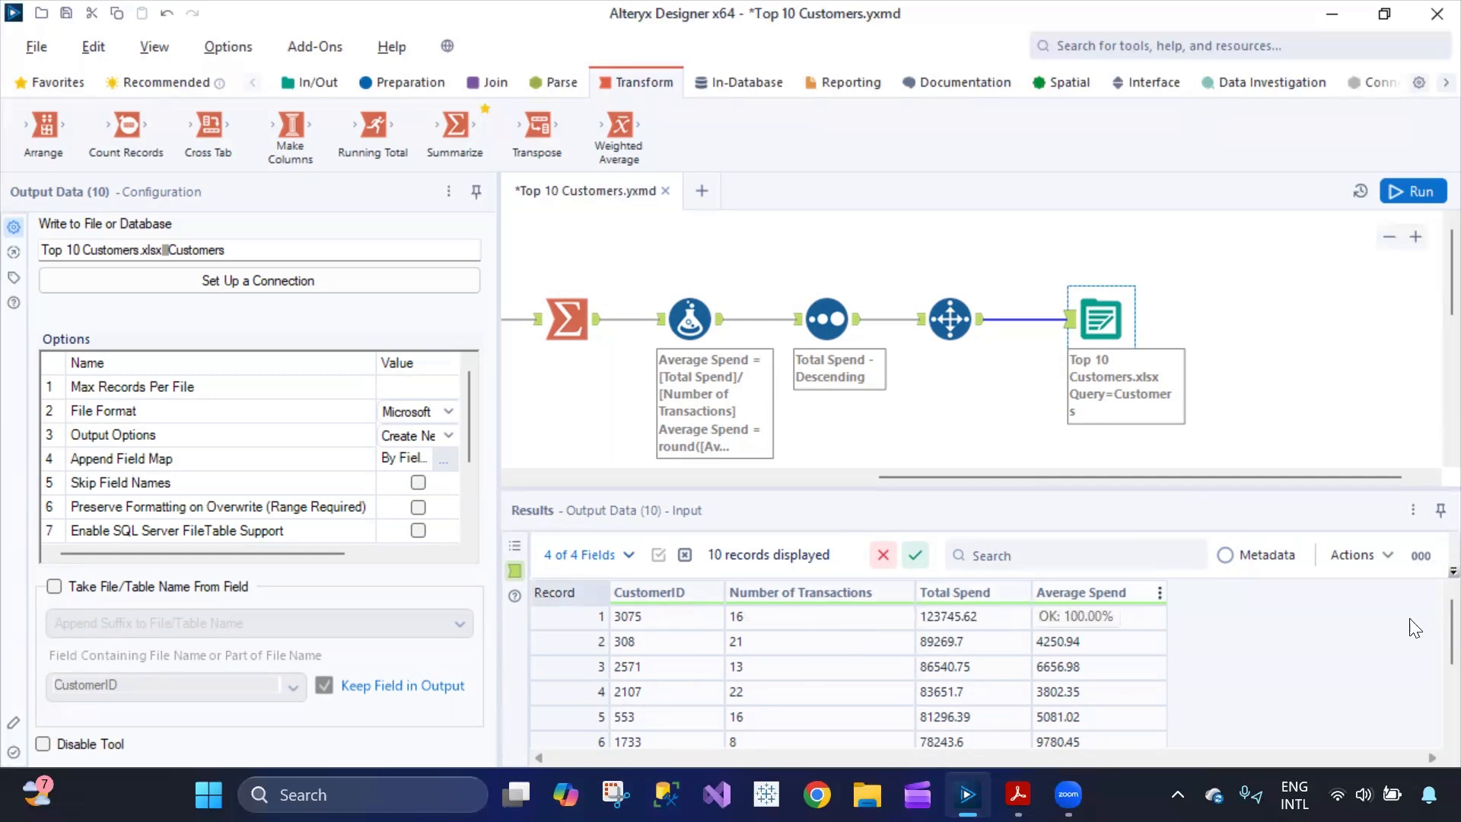
scroll(1427, 669, down, 2)
scroll(1428, 662, up, 2)
click(1225, 555)
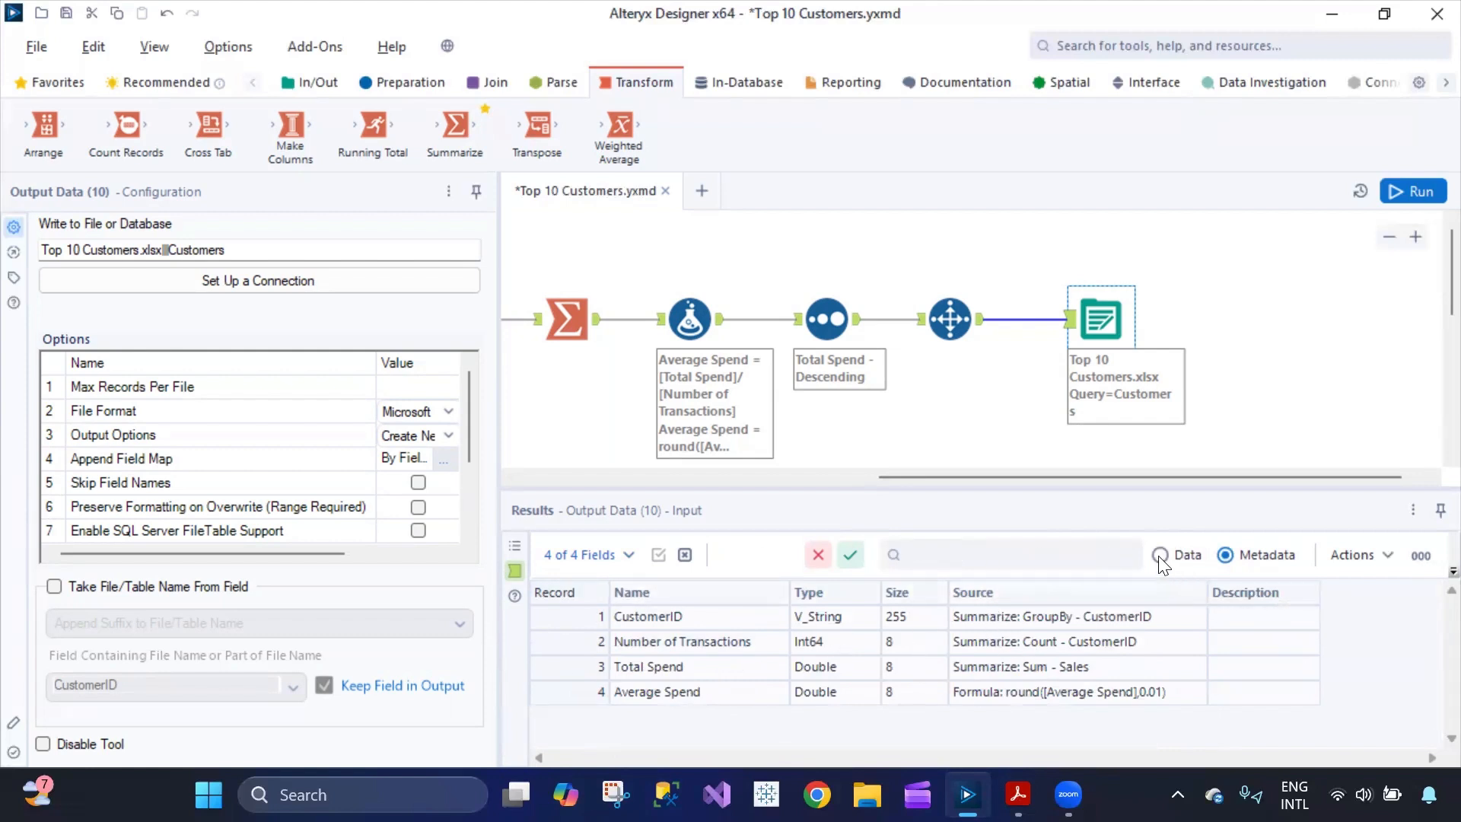
Trace the output field metadata back from the Select Records tool to the Summarize tool
click(950, 320)
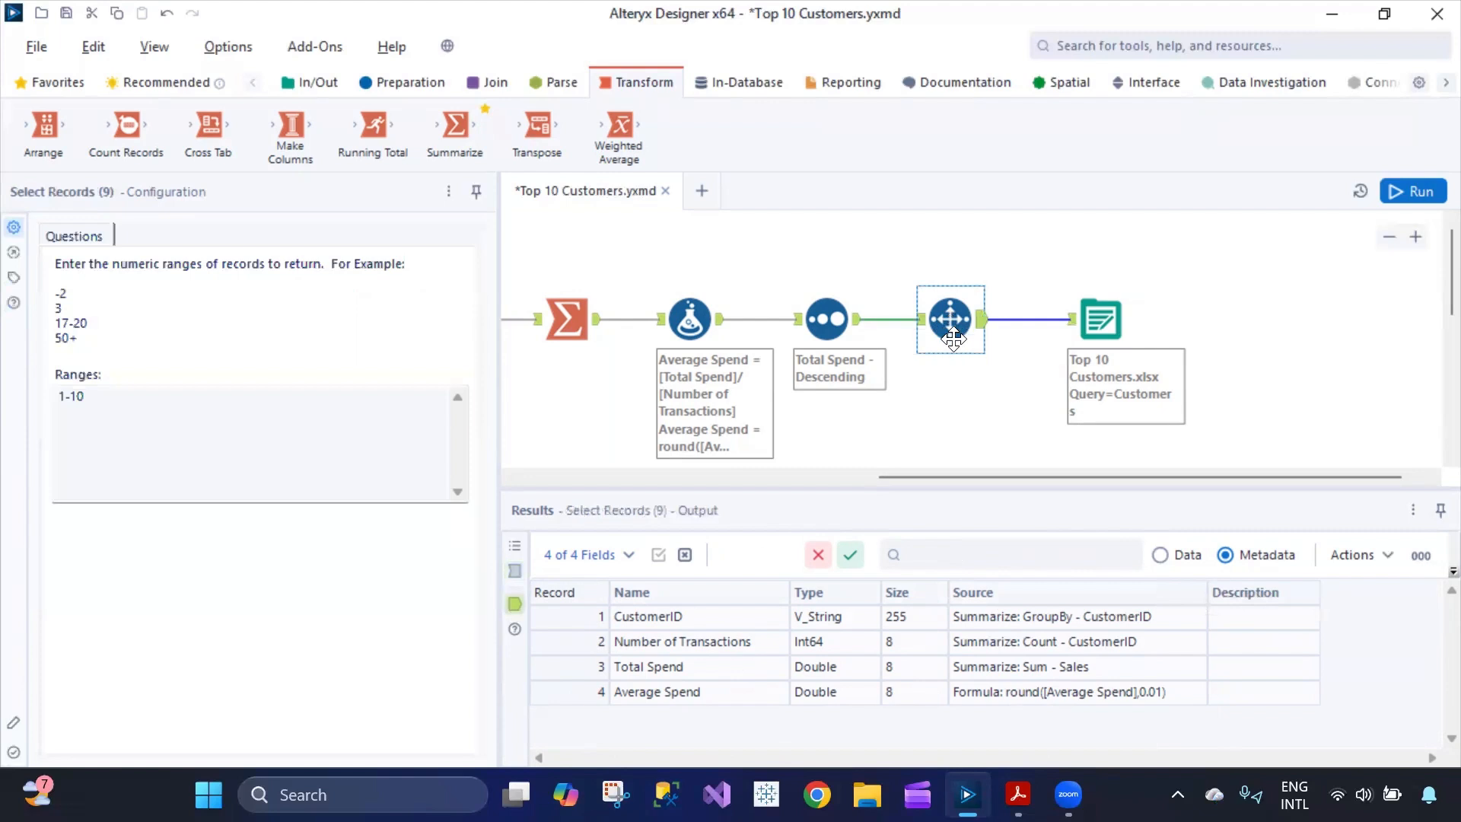
click(827, 320)
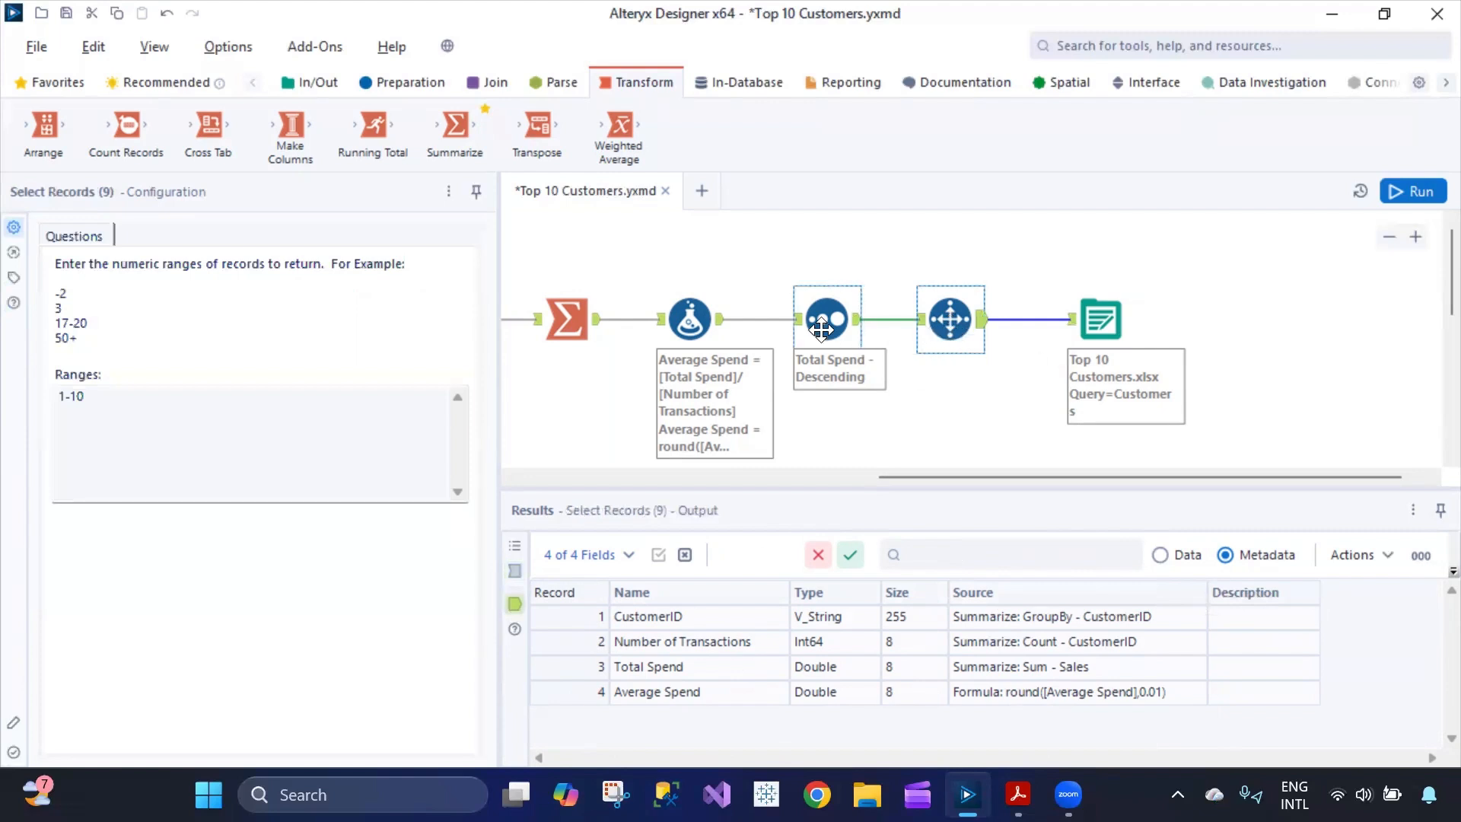
click(690, 323)
click(573, 327)
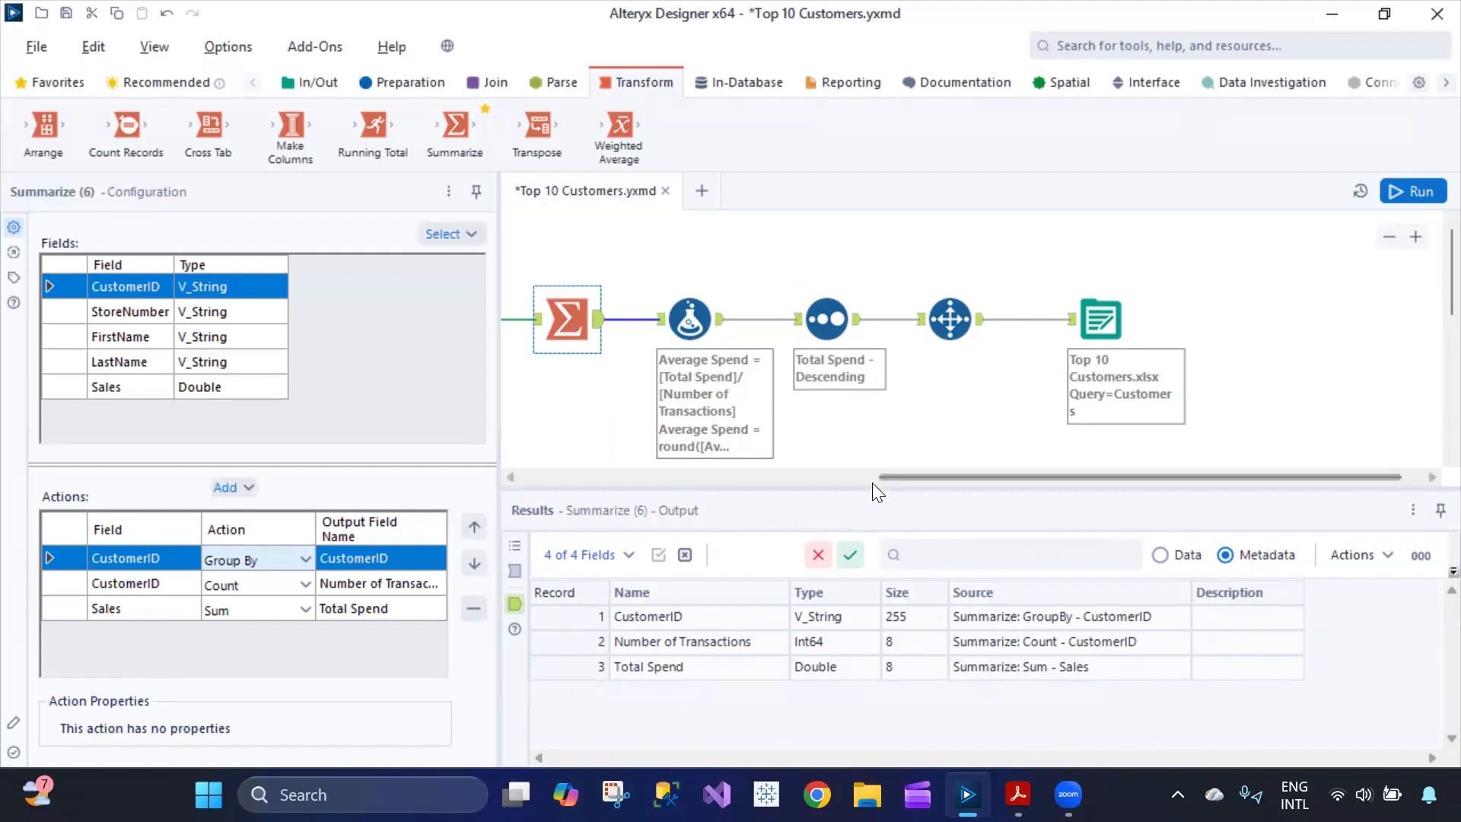
Examine the output field metadata of the Select tool and the upstream part of the workflow
drag(891, 476, 548, 491)
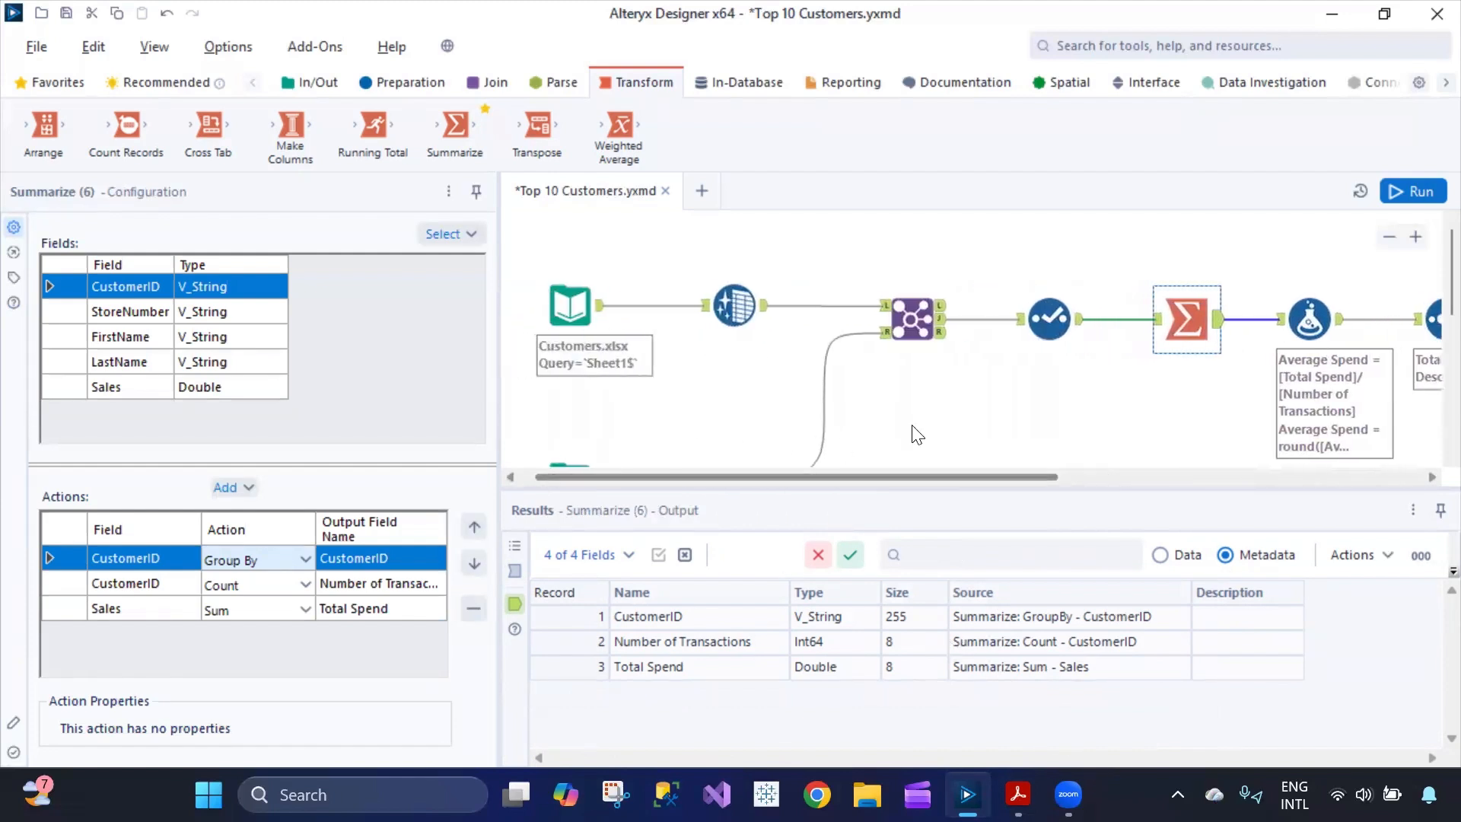
scroll(913, 339, down, 2)
scroll(913, 340, up, 2)
click(1037, 325)
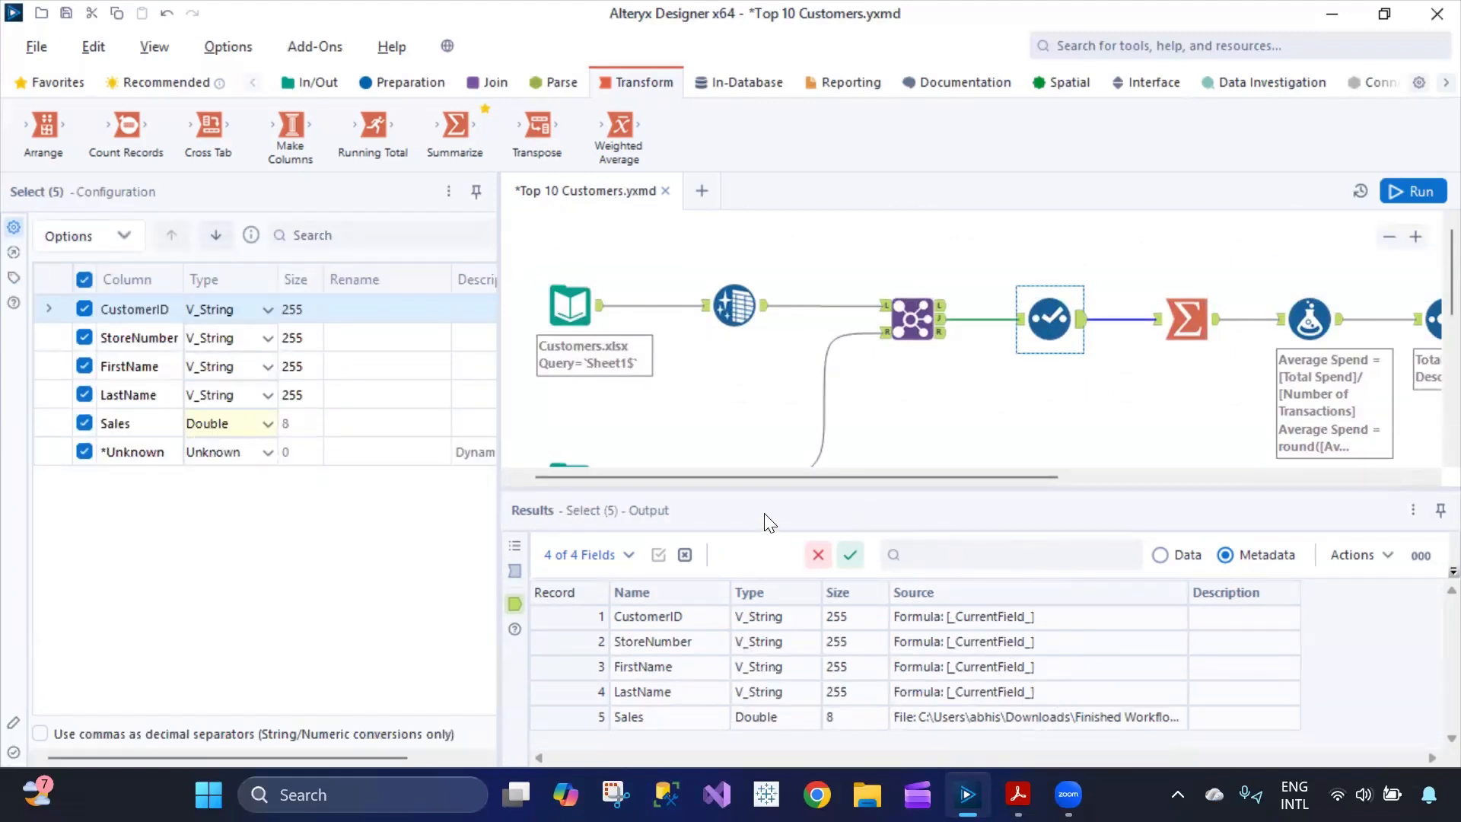
drag(768, 478, 748, 479)
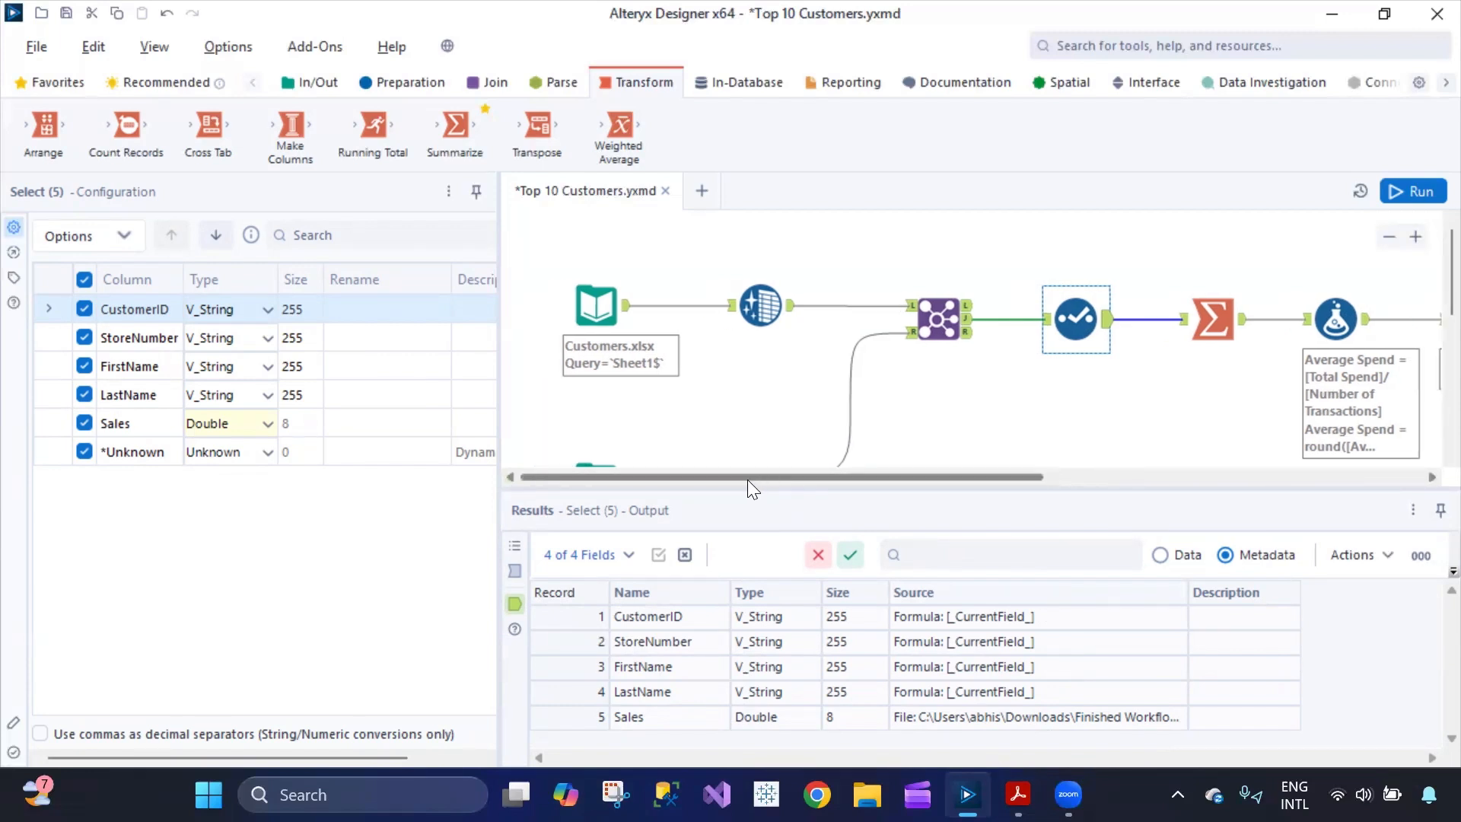
scroll(990, 384, down, 2)
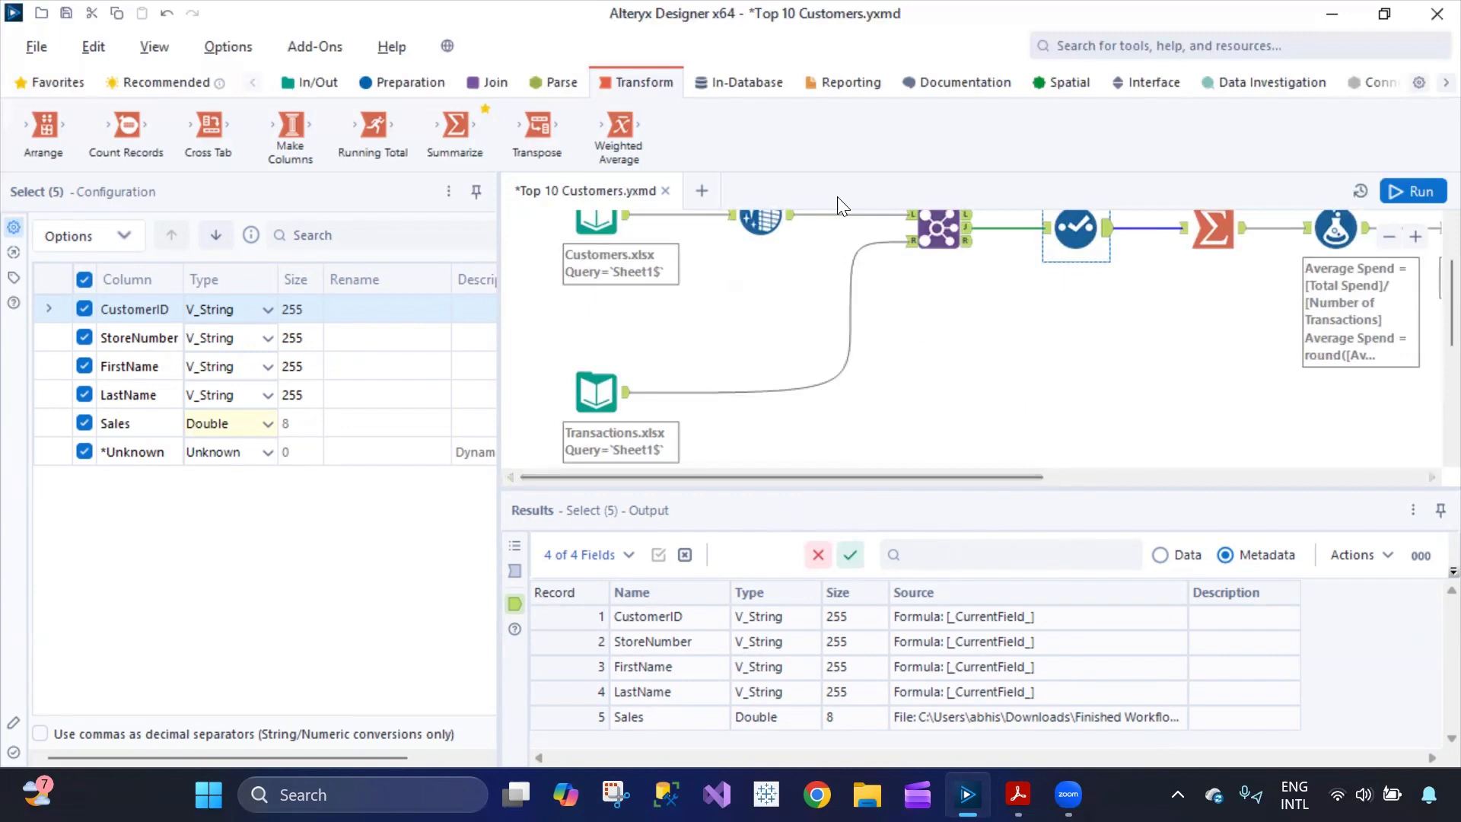
scroll(1088, 383, up, 2)
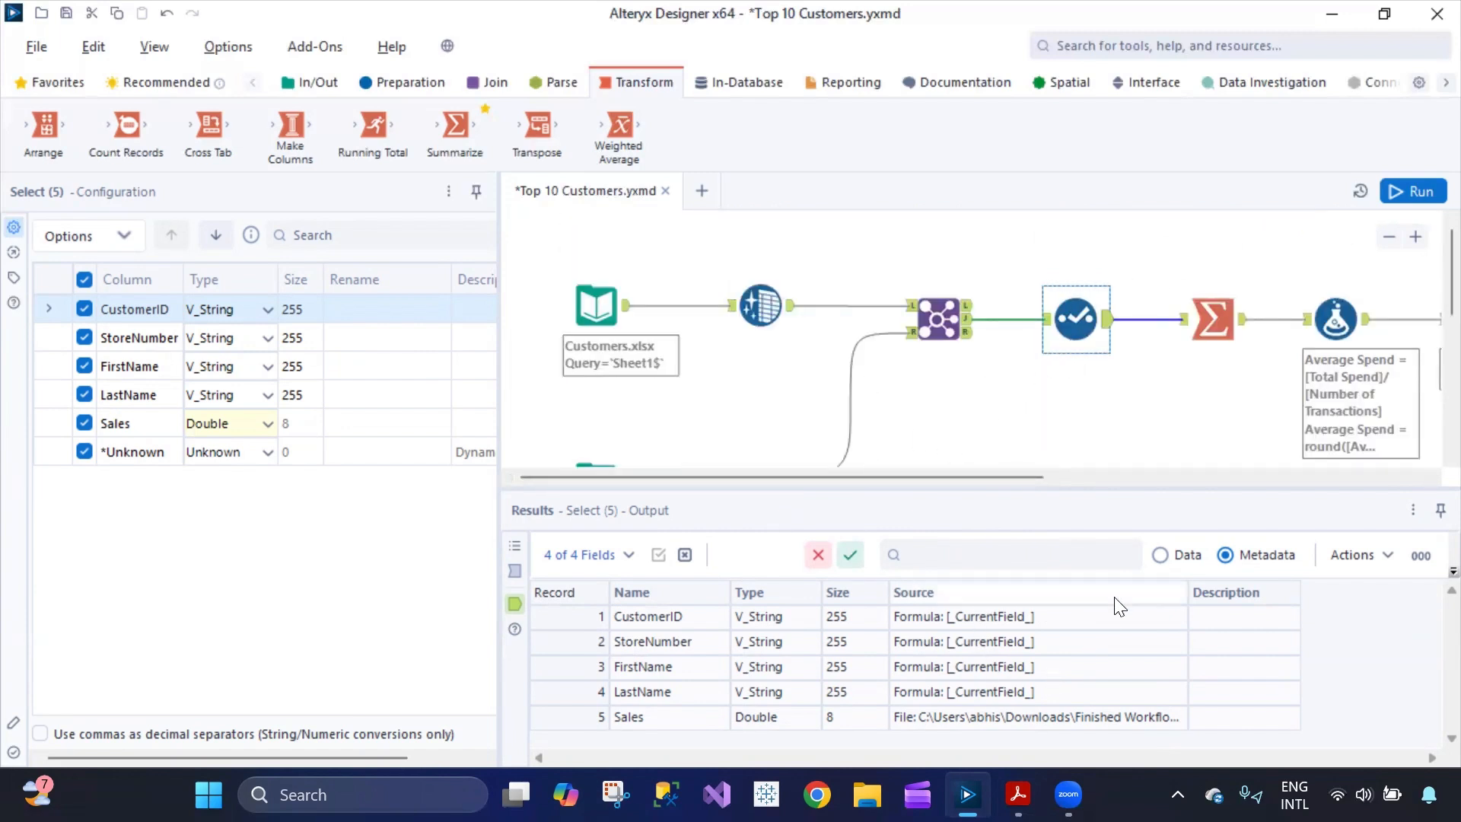
Display the results as data and compare the Summarize tool's input records with its output
click(1158, 557)
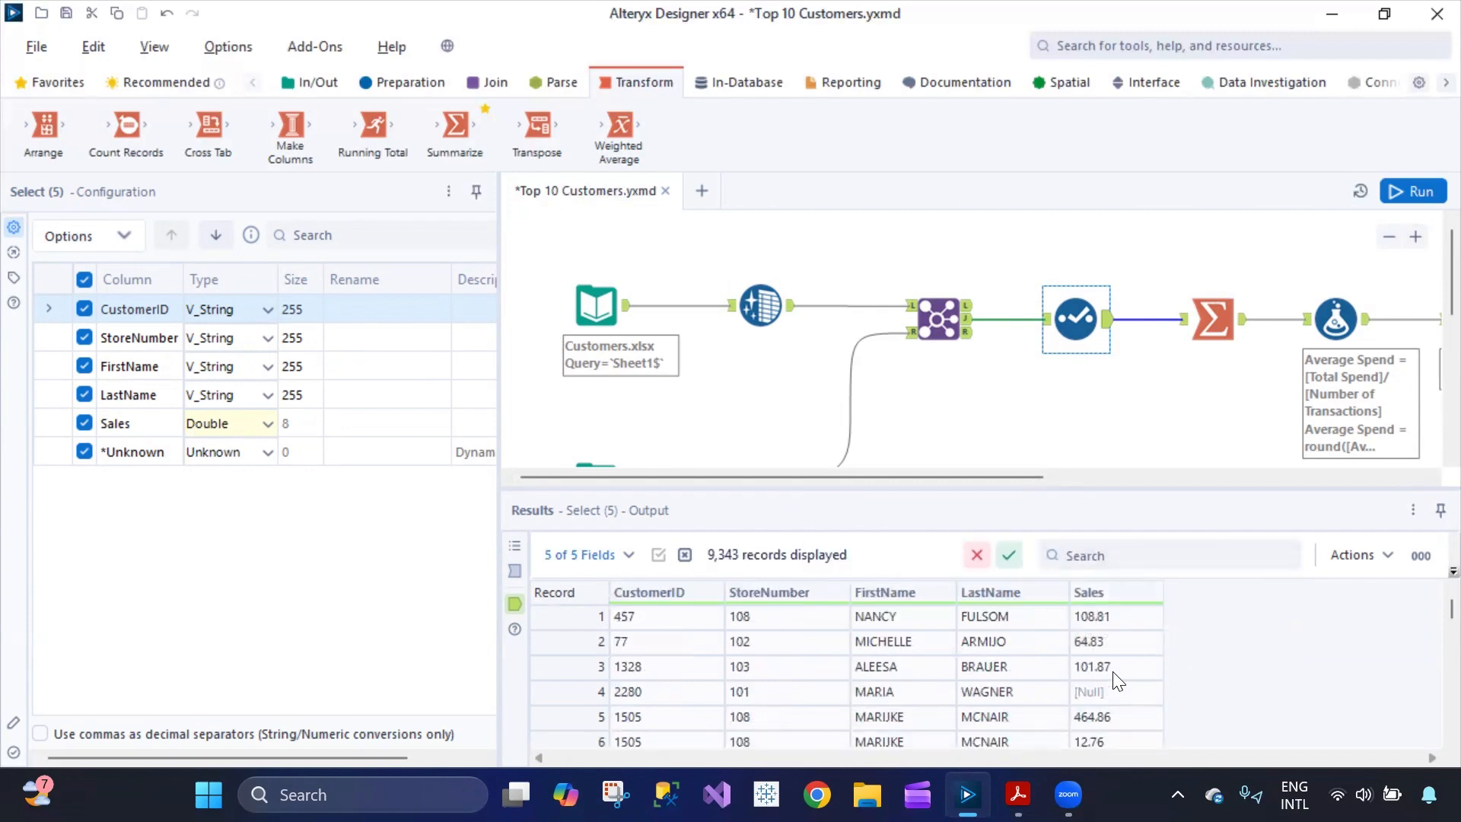
click(1210, 327)
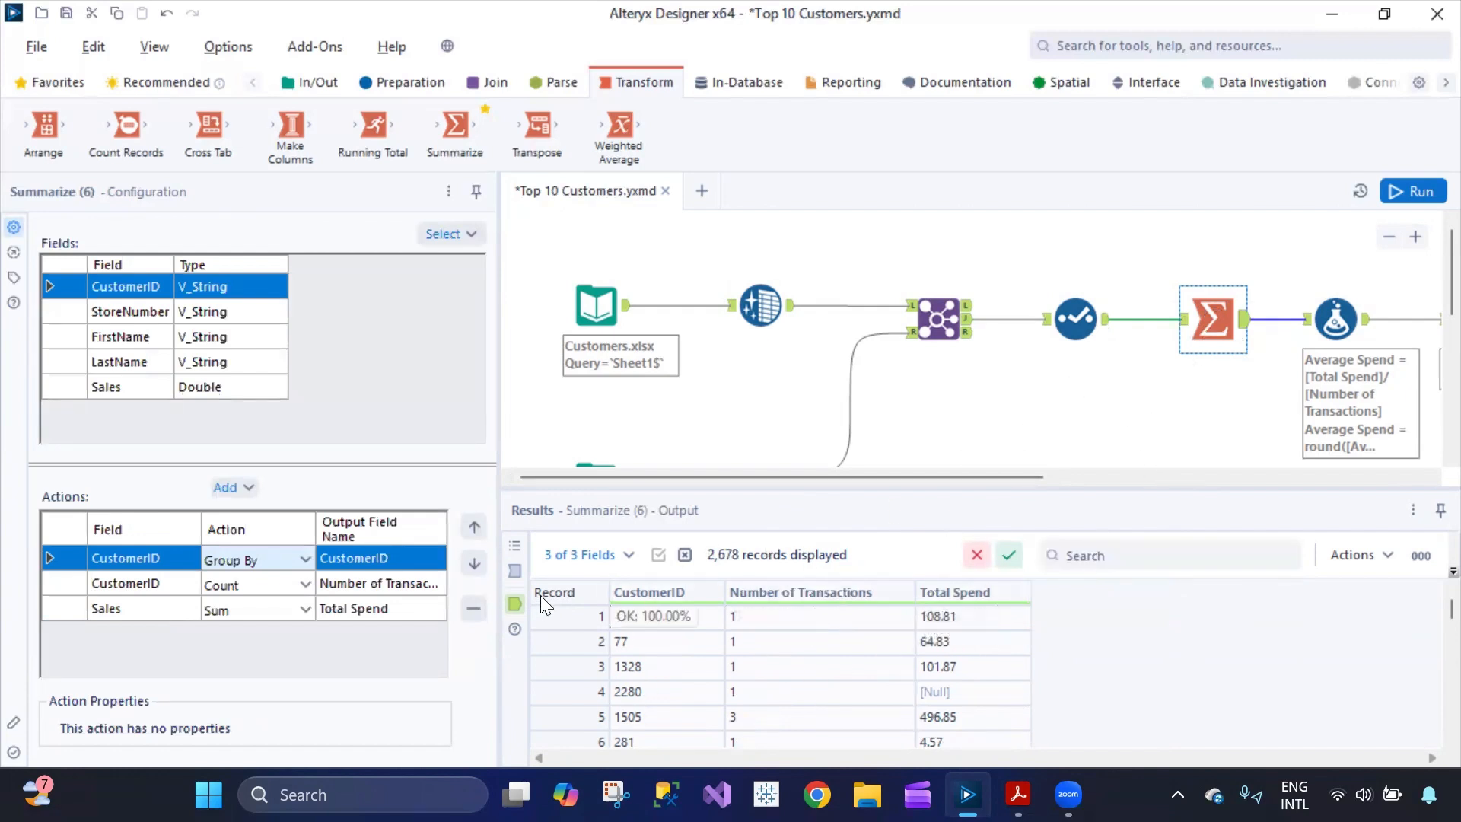
click(516, 572)
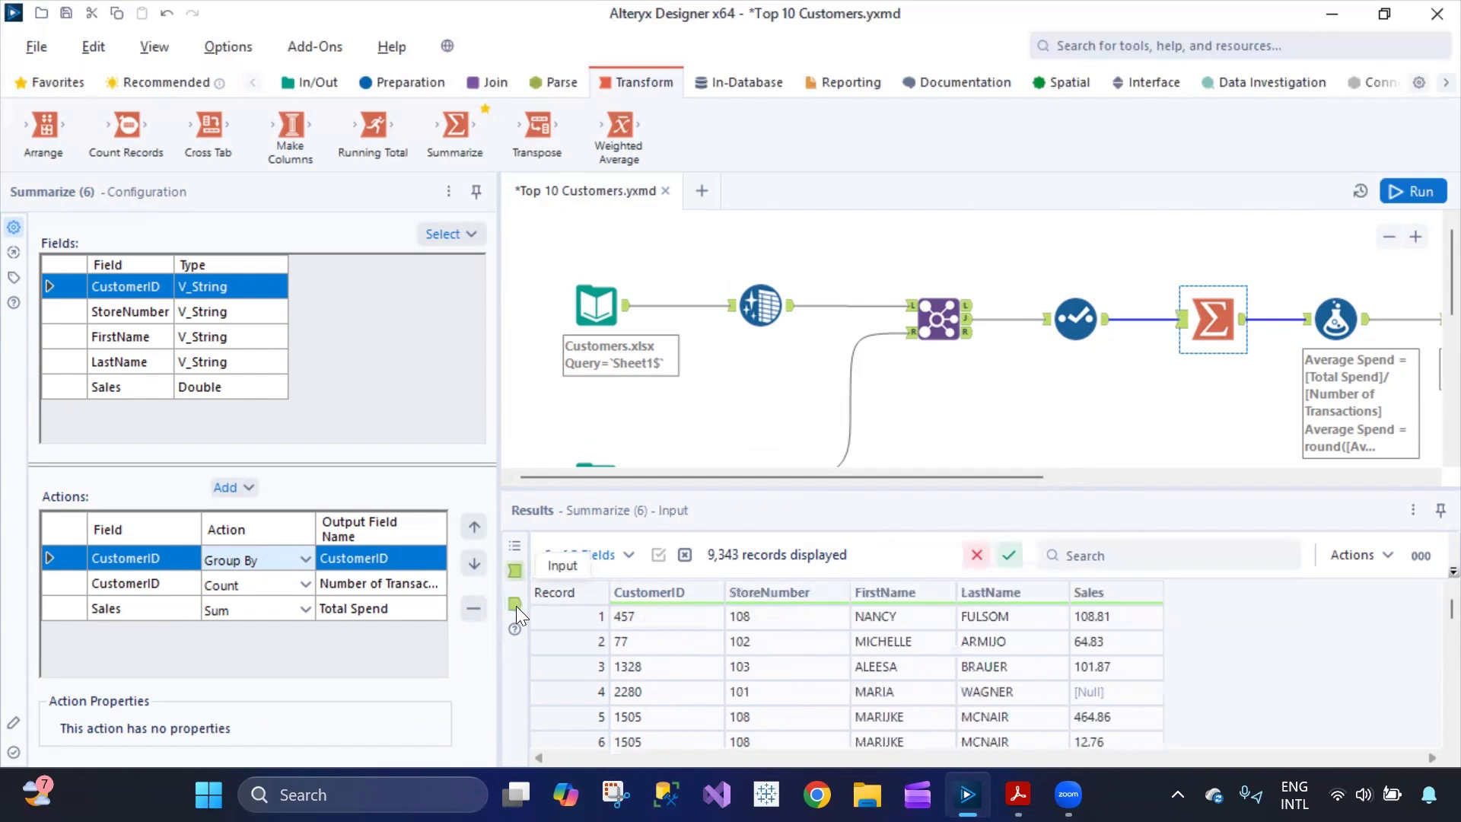
click(516, 606)
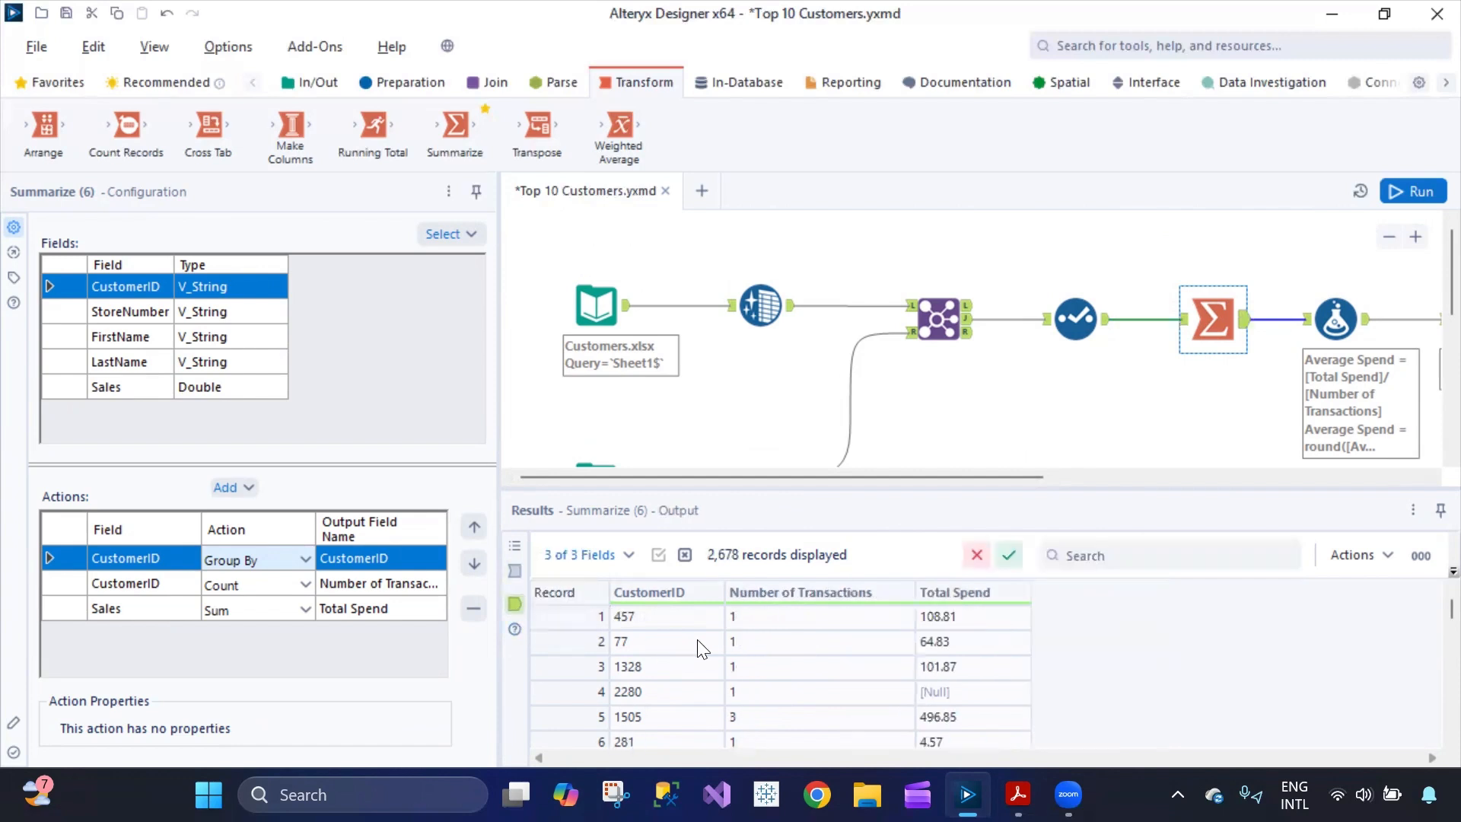
Compare the customer records before and after Data Cleansing, and review the Join and Select tools' output records
click(596, 305)
click(761, 305)
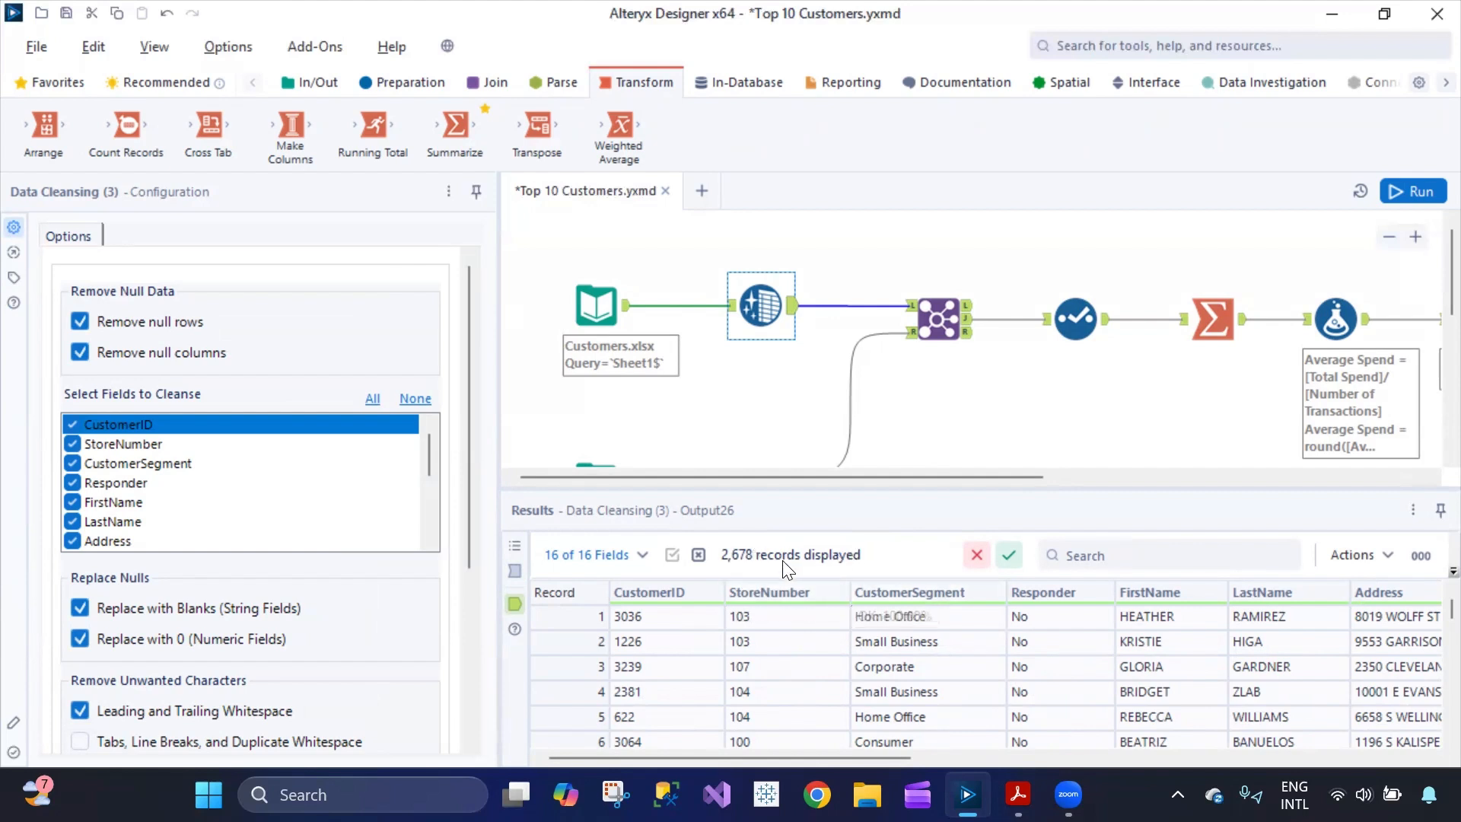
click(516, 570)
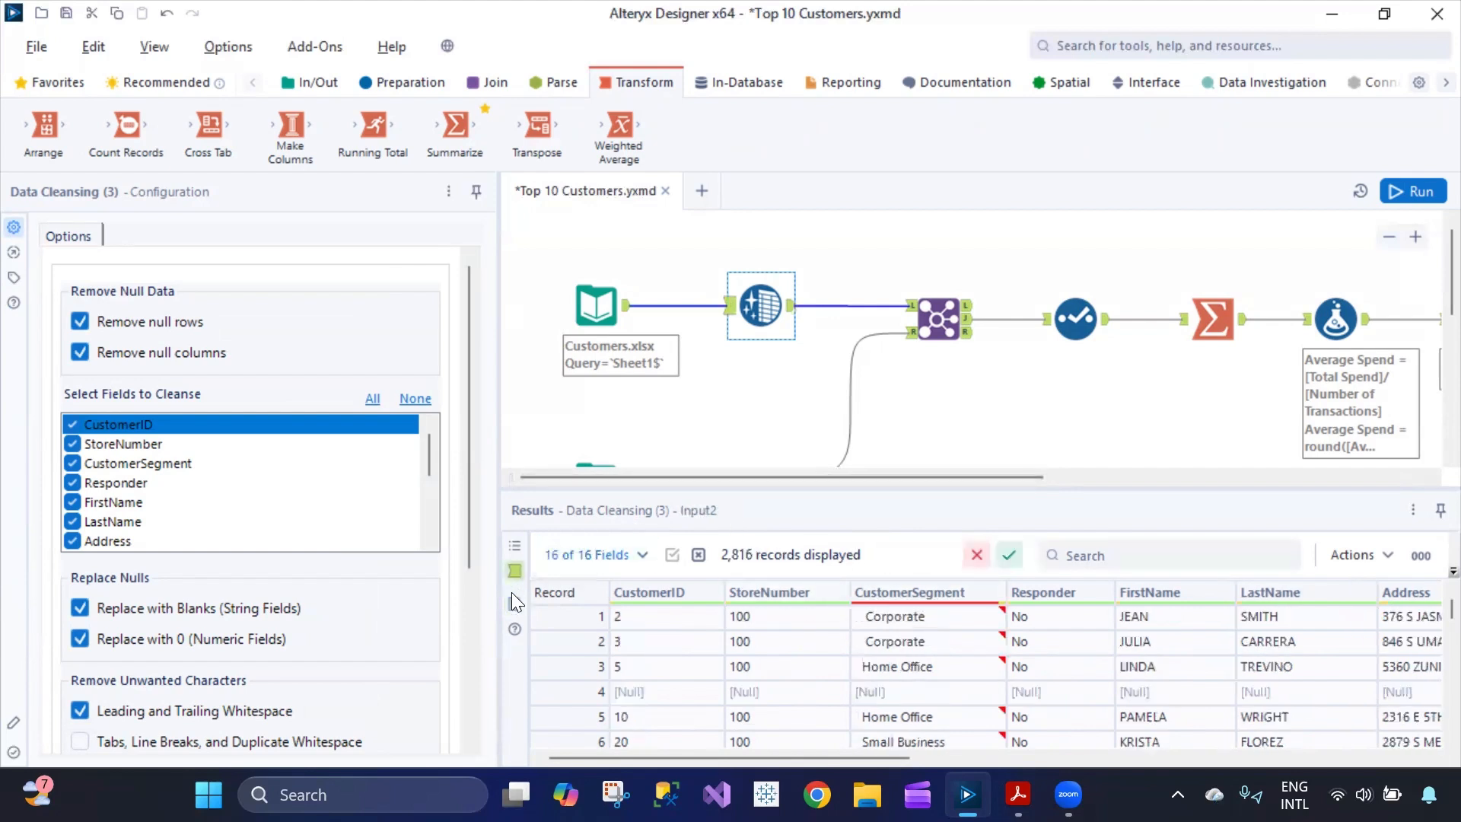
click(515, 601)
click(938, 318)
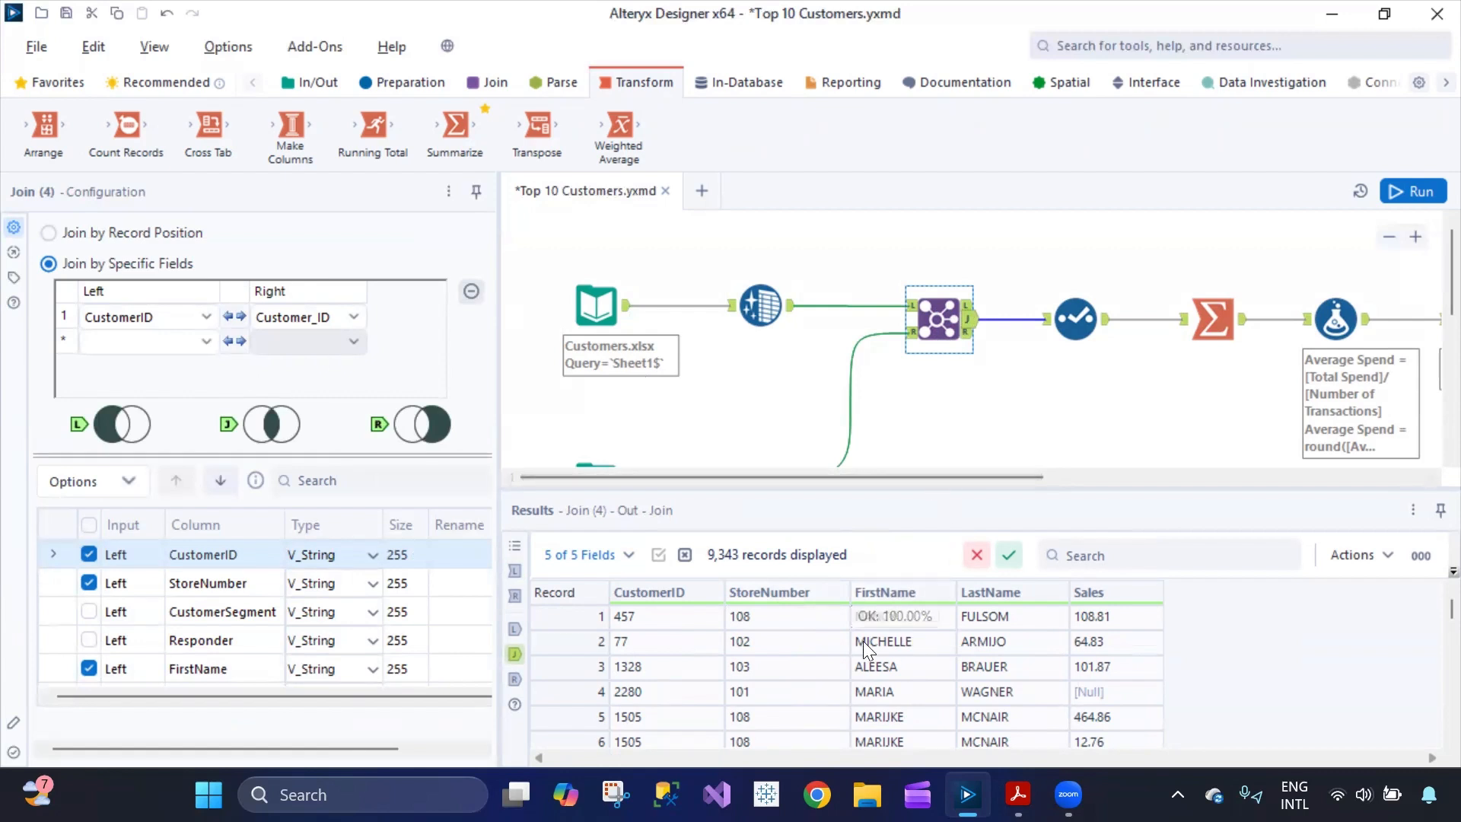
click(1092, 335)
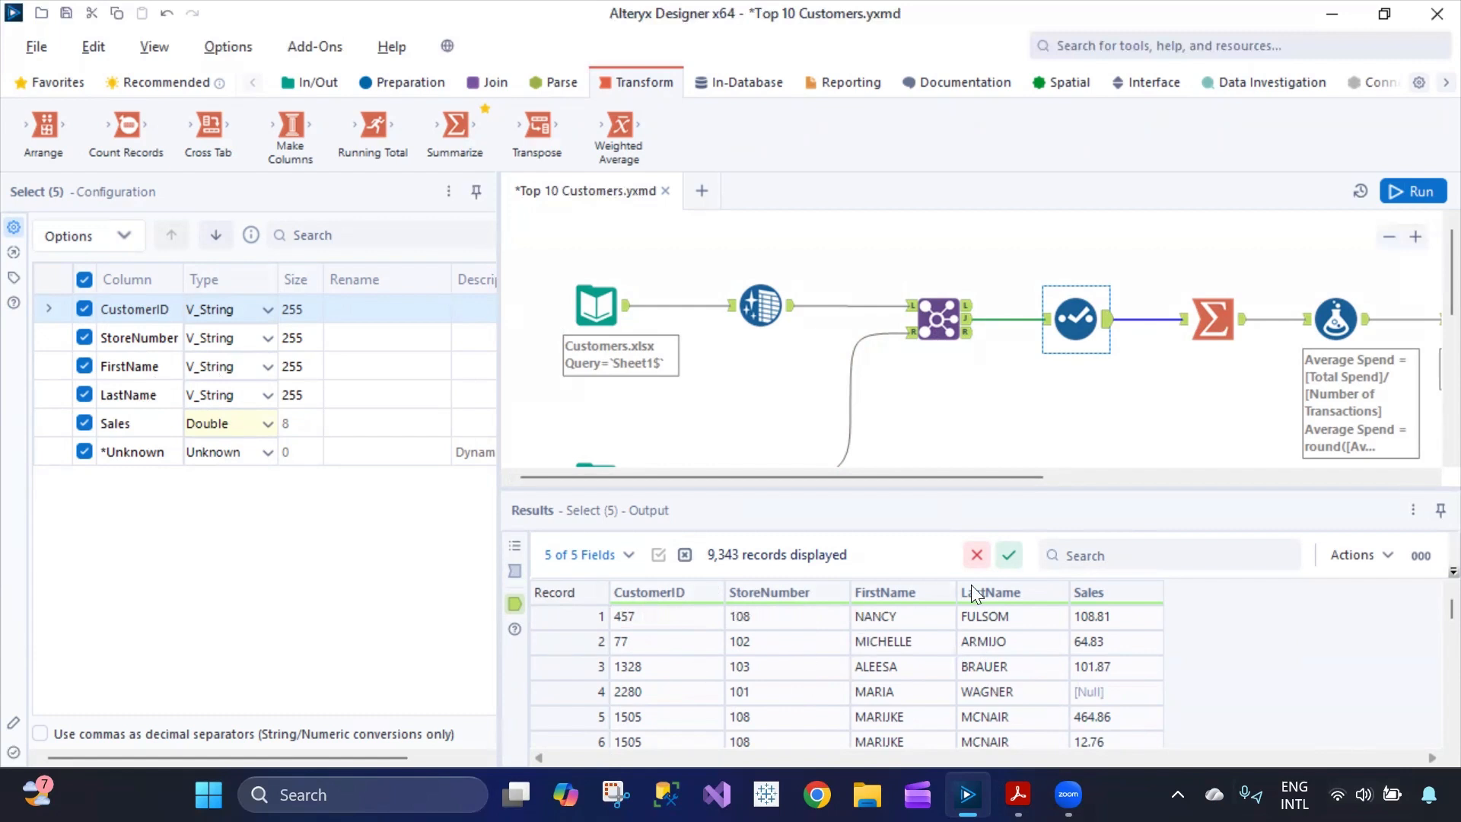
Inspect customer 2820's transaction count in the Summarize output and the Average Spend column in the Formula output
click(1214, 319)
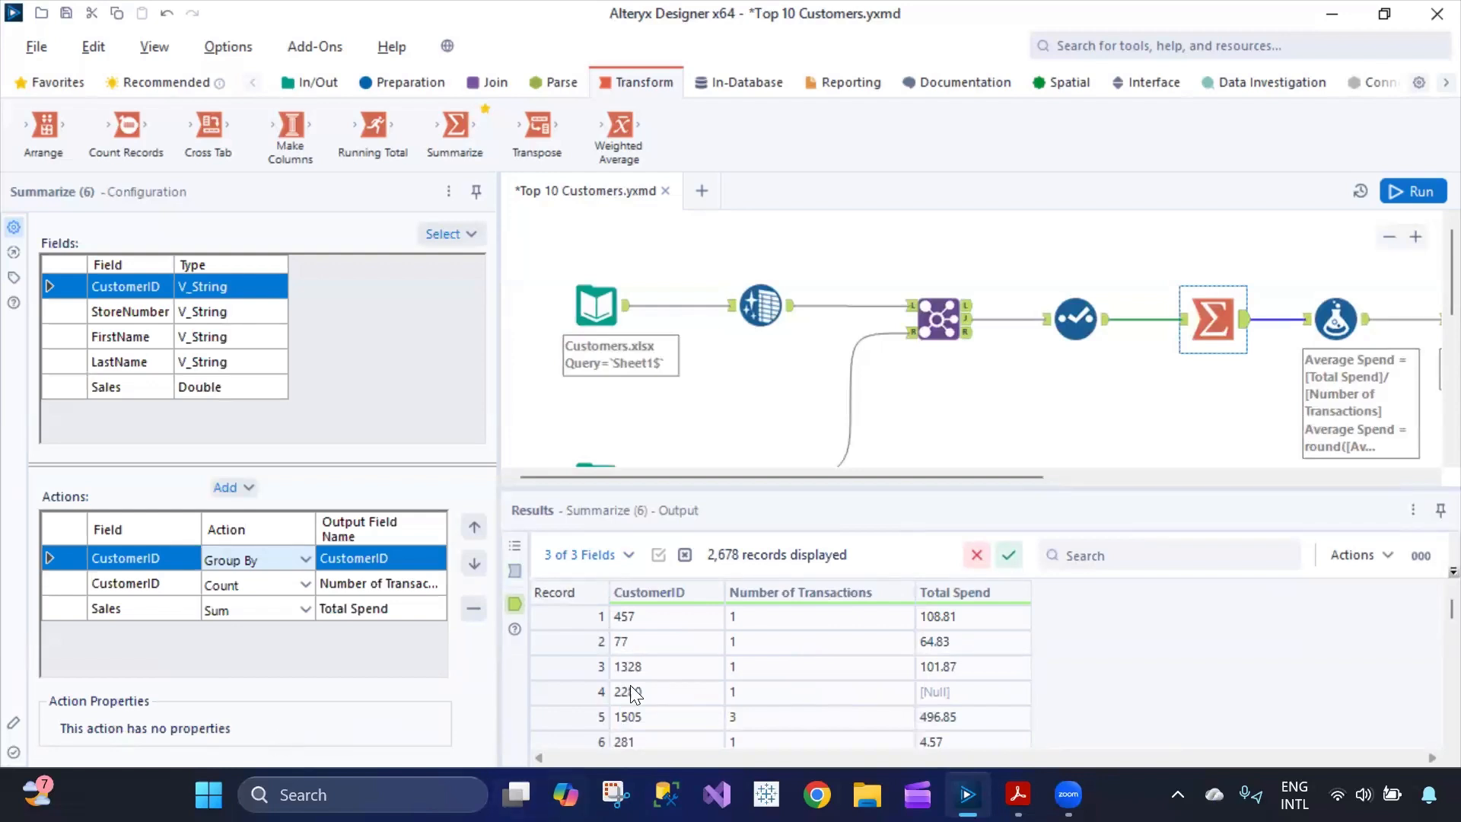
scroll(784, 670, down, 7)
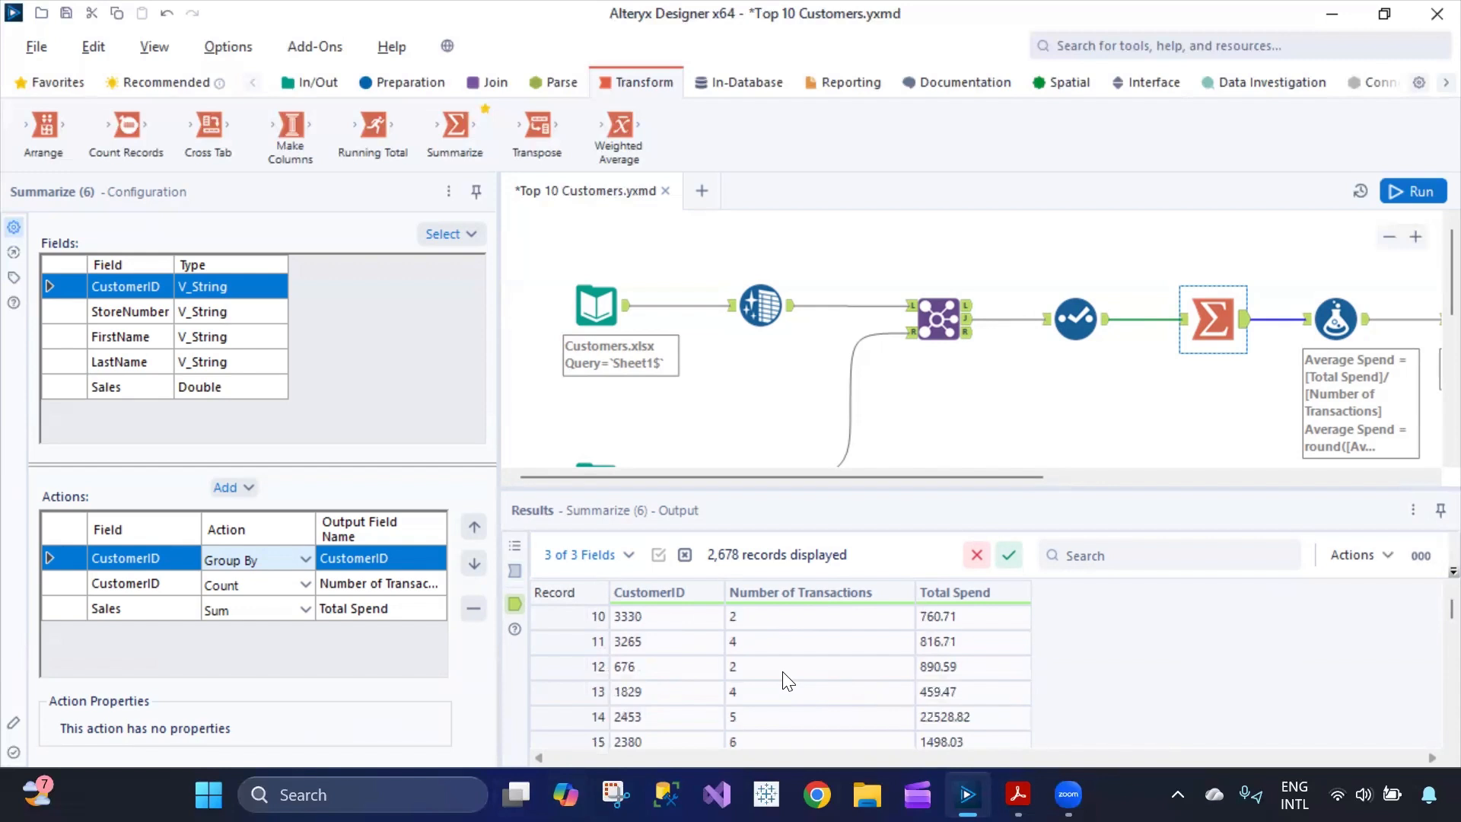
click(631, 700)
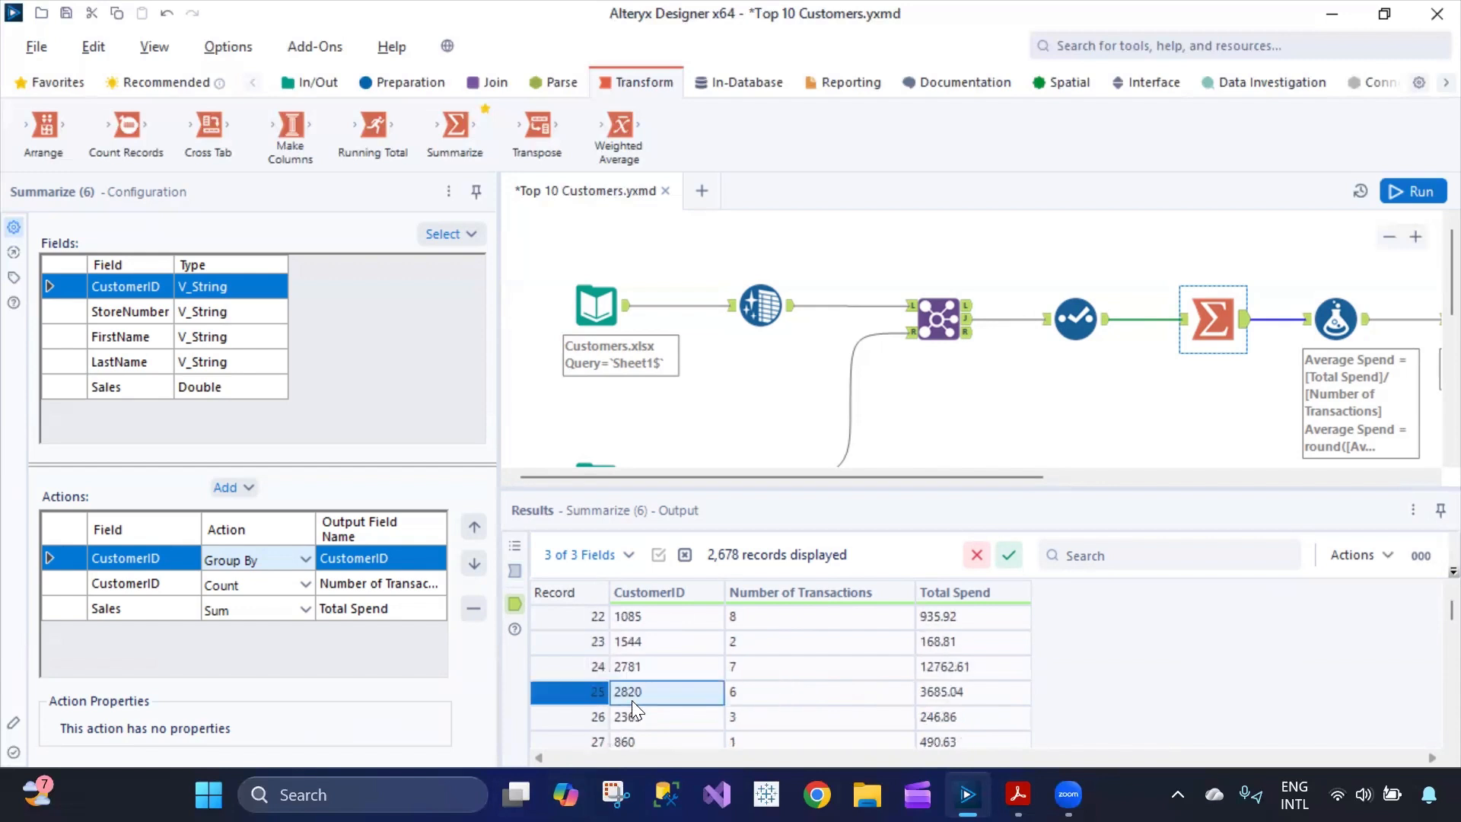
click(774, 702)
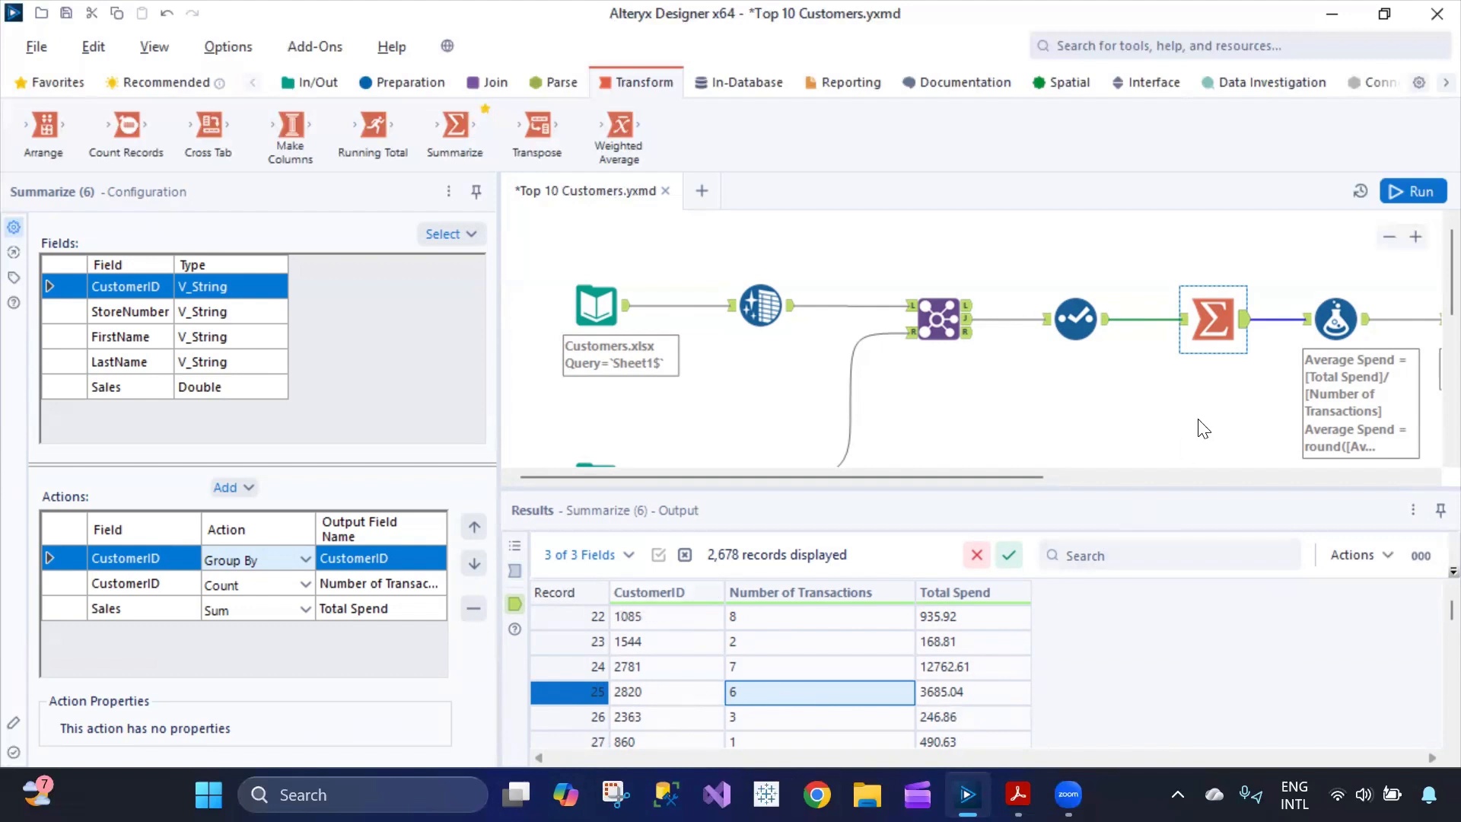
click(1336, 315)
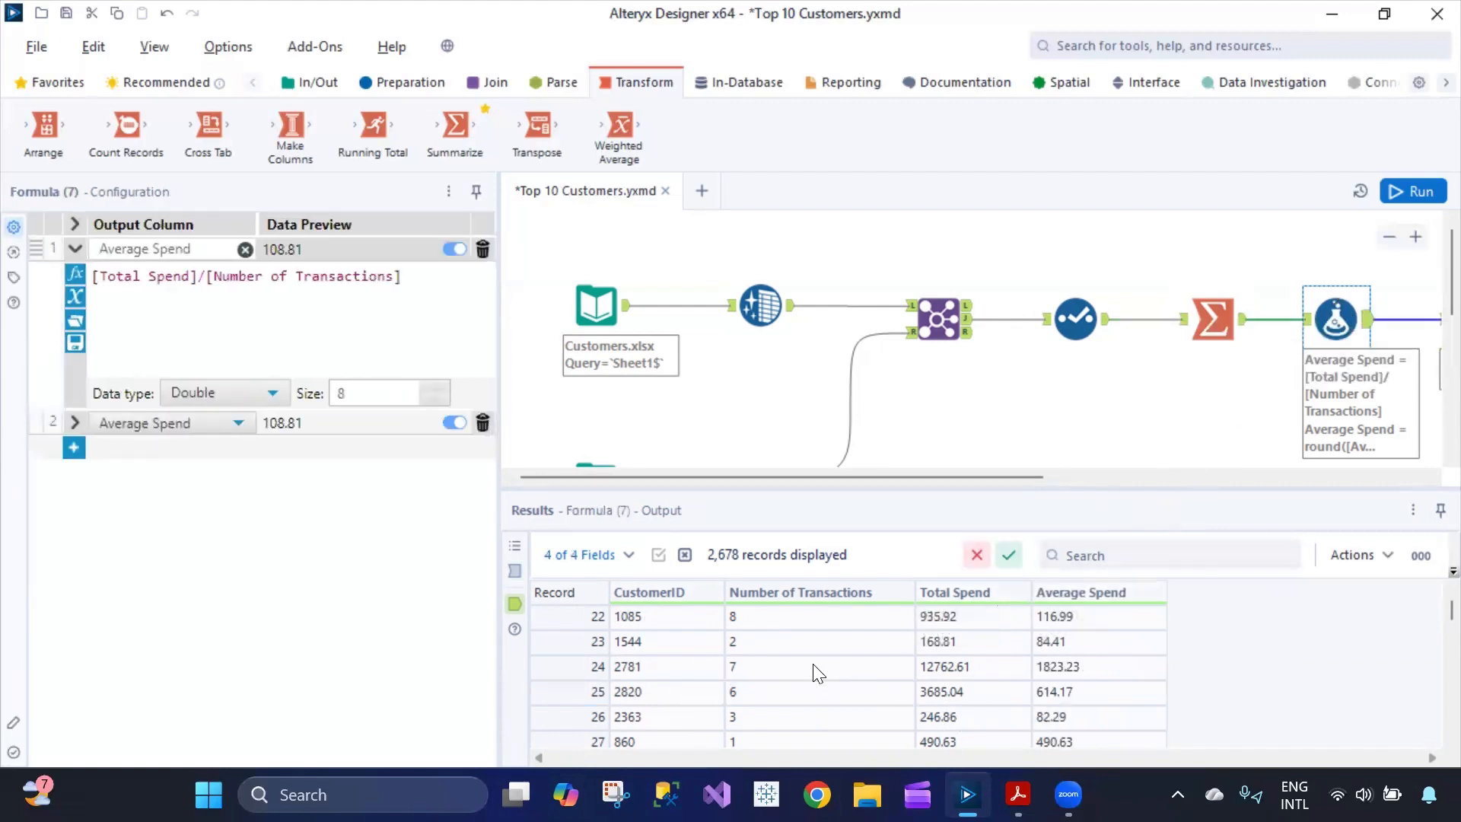
mouse_move(1121, 599)
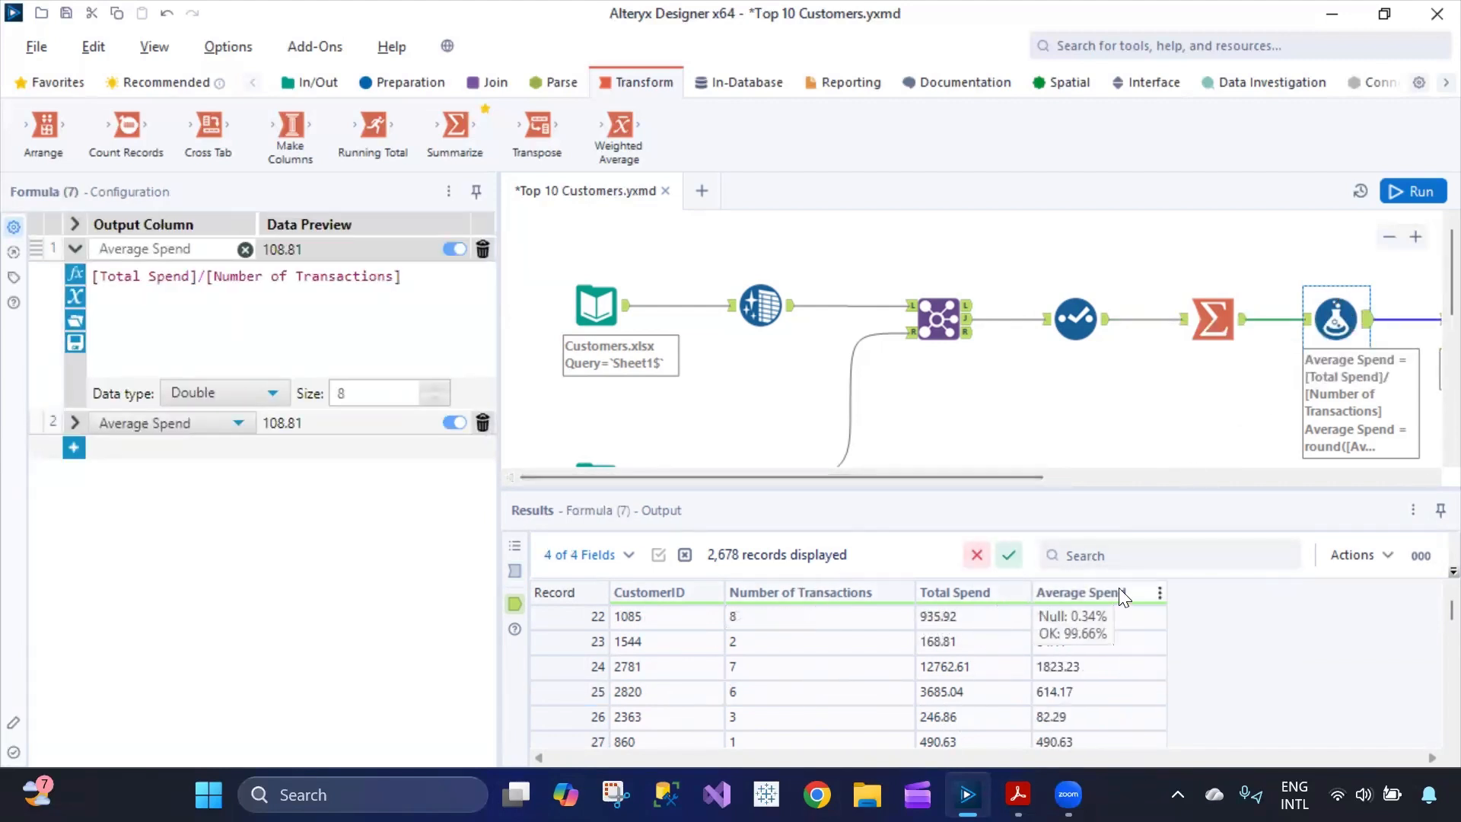
Check the record range in the Select Records tool and rerun the workflow with 1-10
drag(1015, 477, 1228, 477)
click(1248, 335)
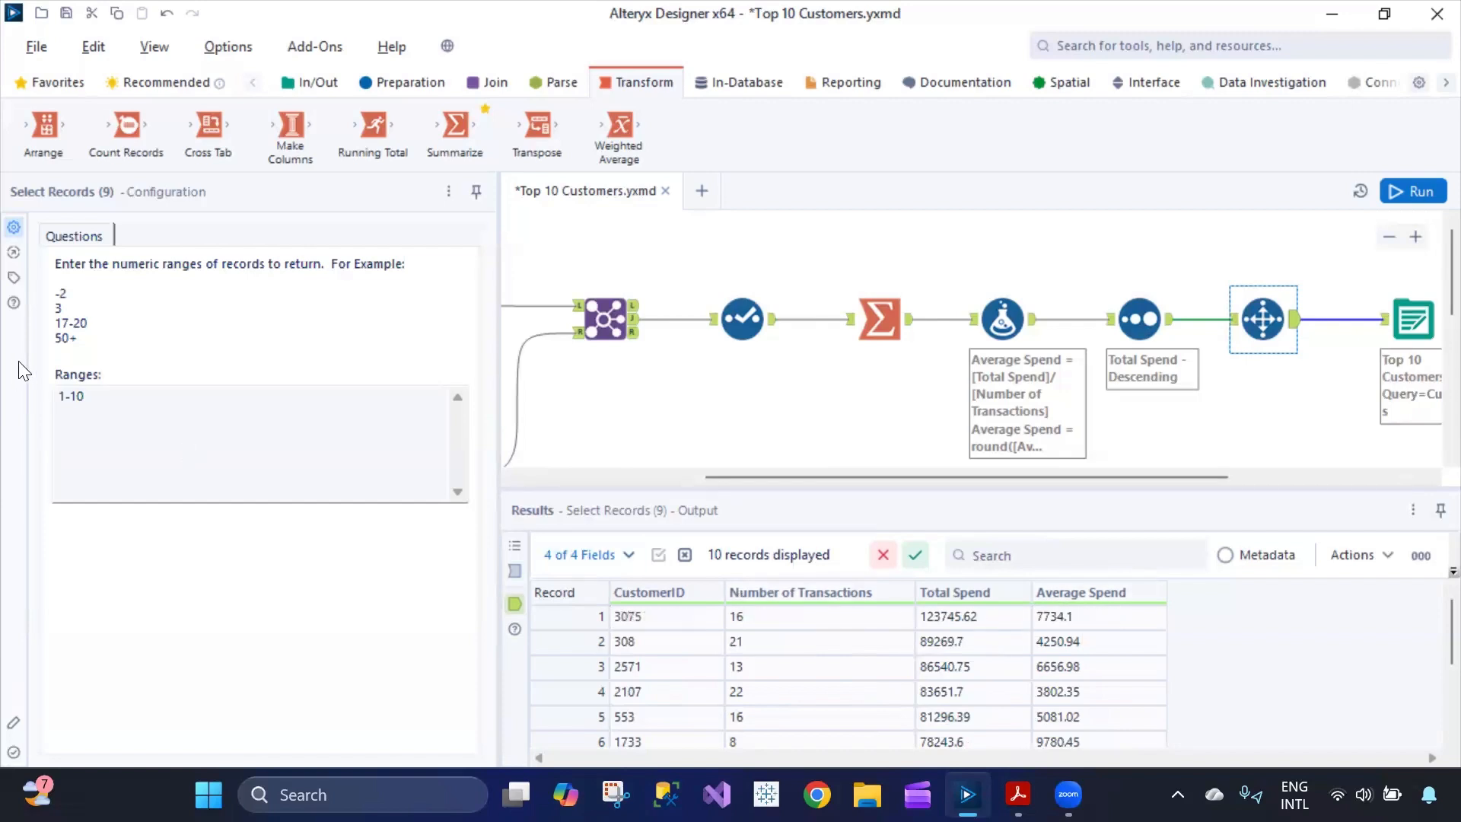
click(88, 404)
drag(98, 397, 43, 393)
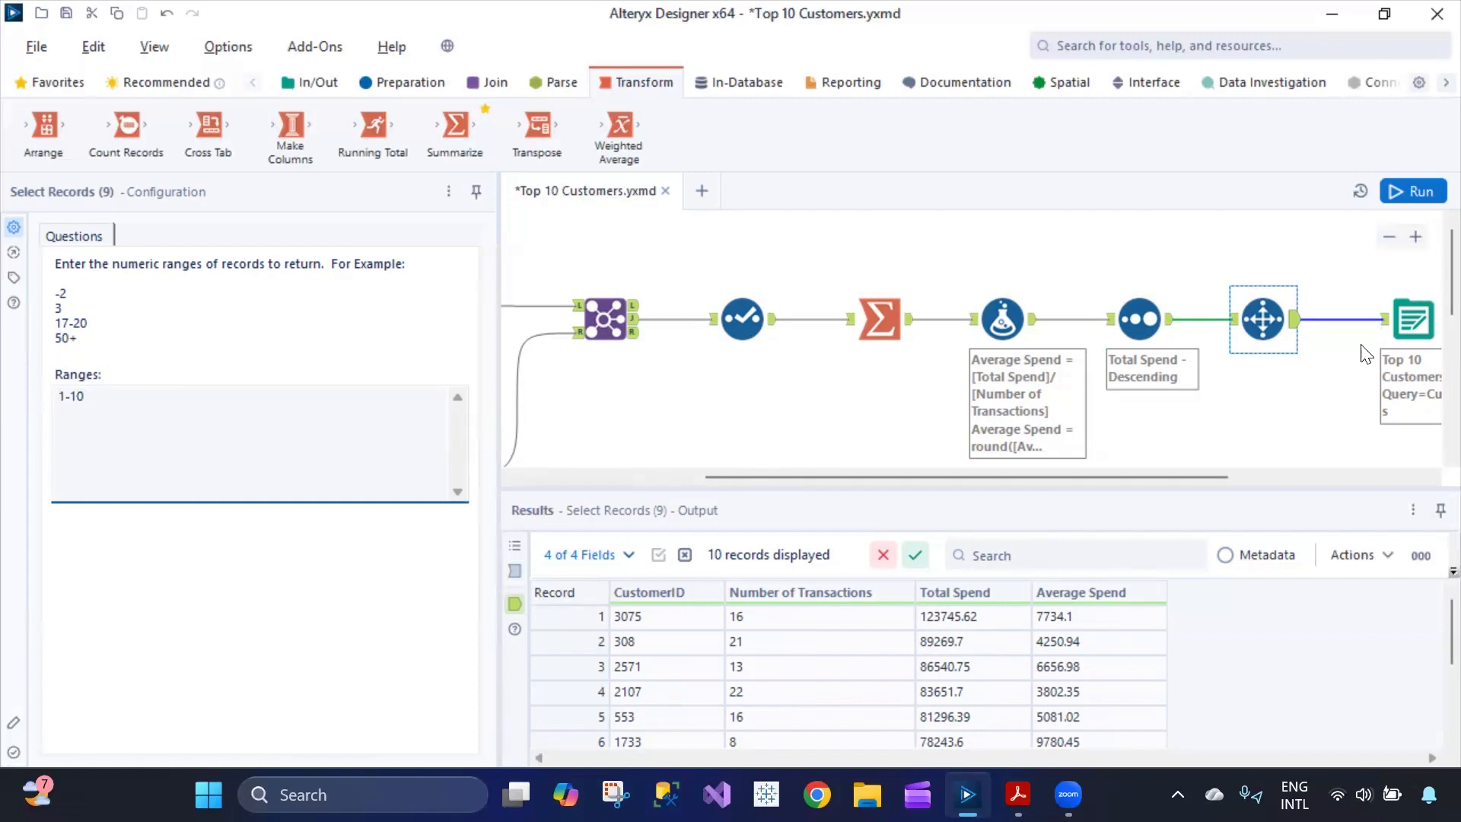
click(1408, 191)
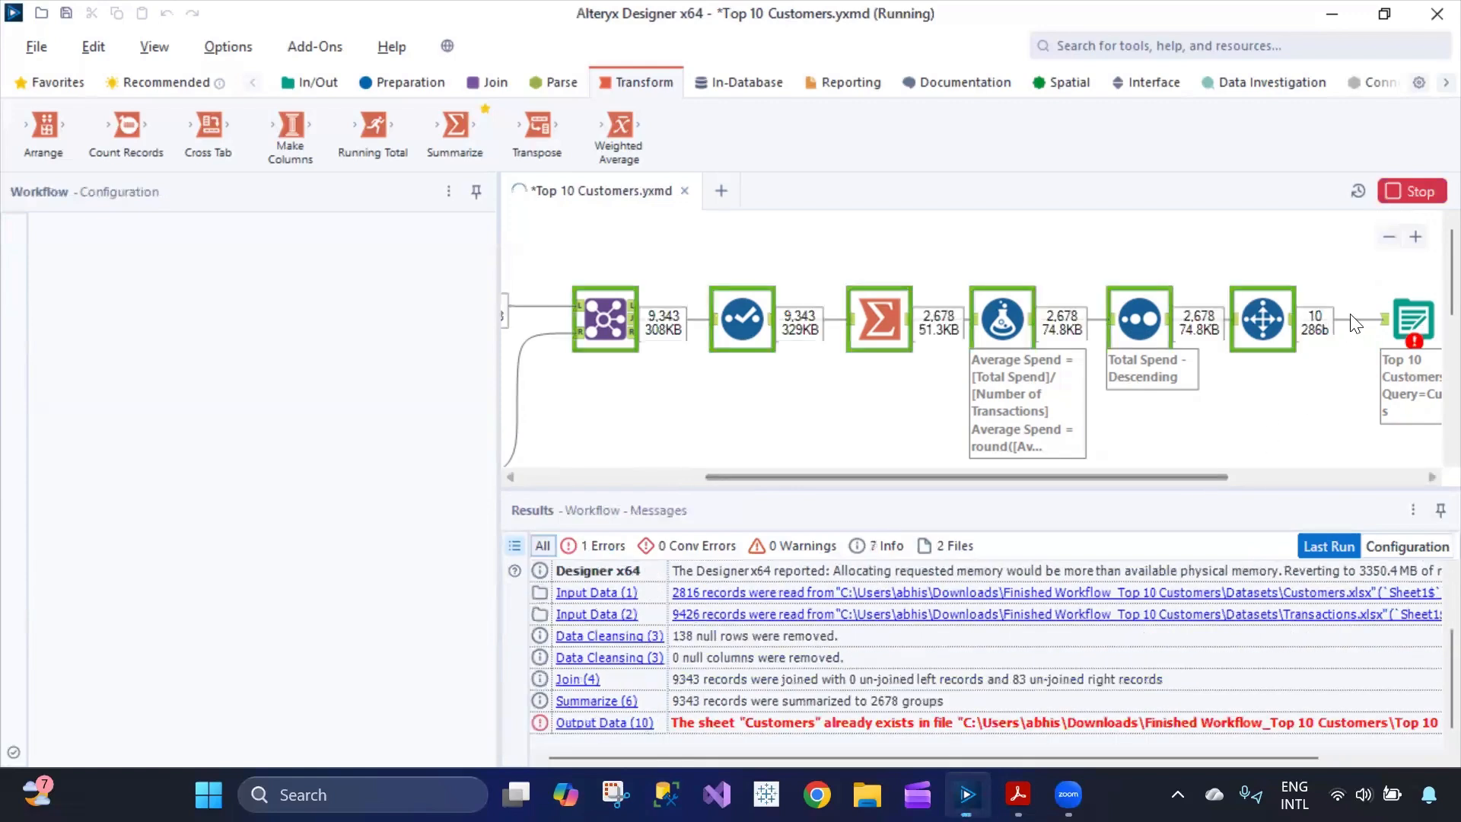
Read the full run message reported for the Output Data tool
click(1260, 318)
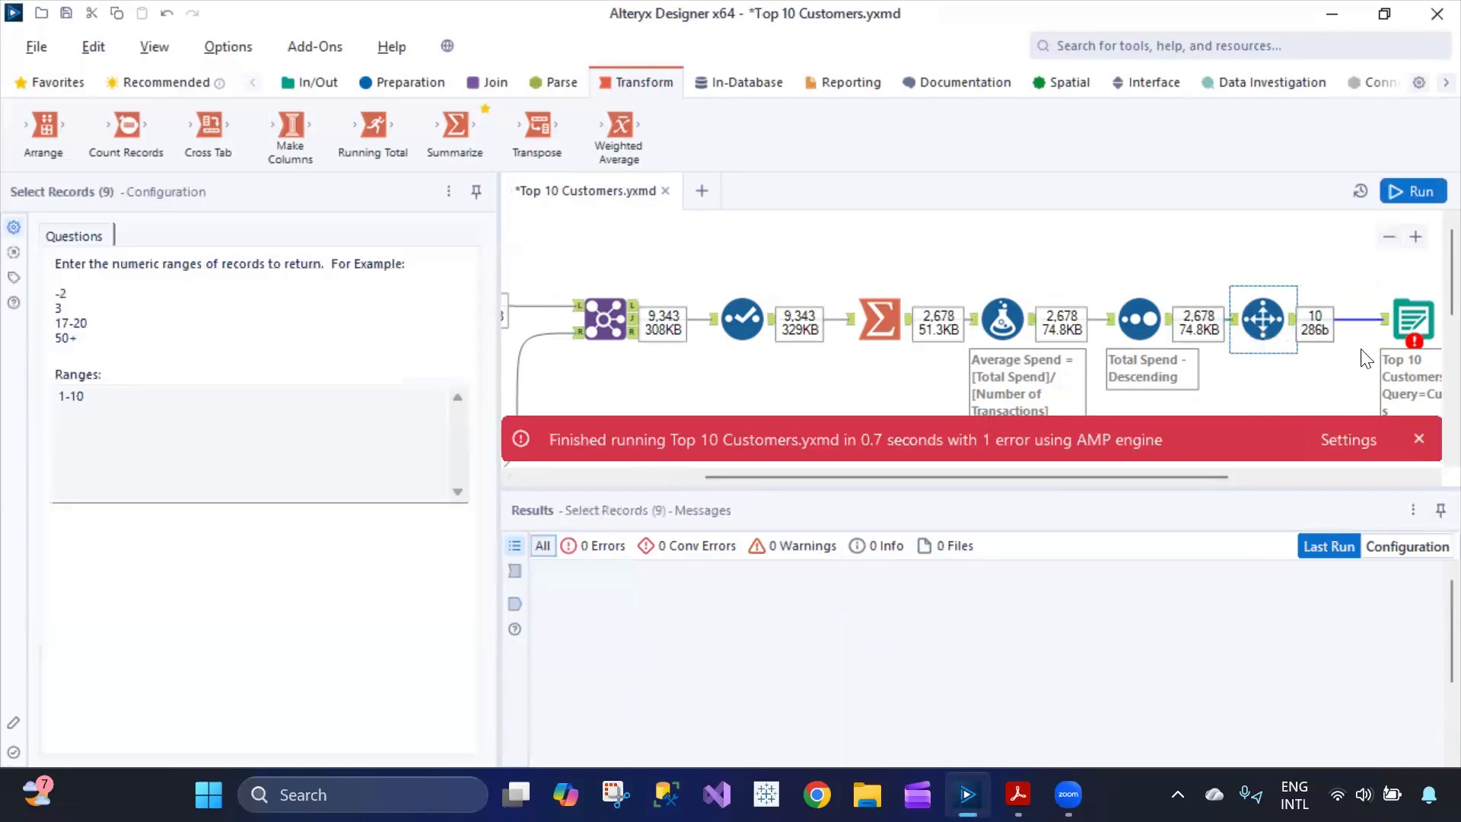
click(1405, 311)
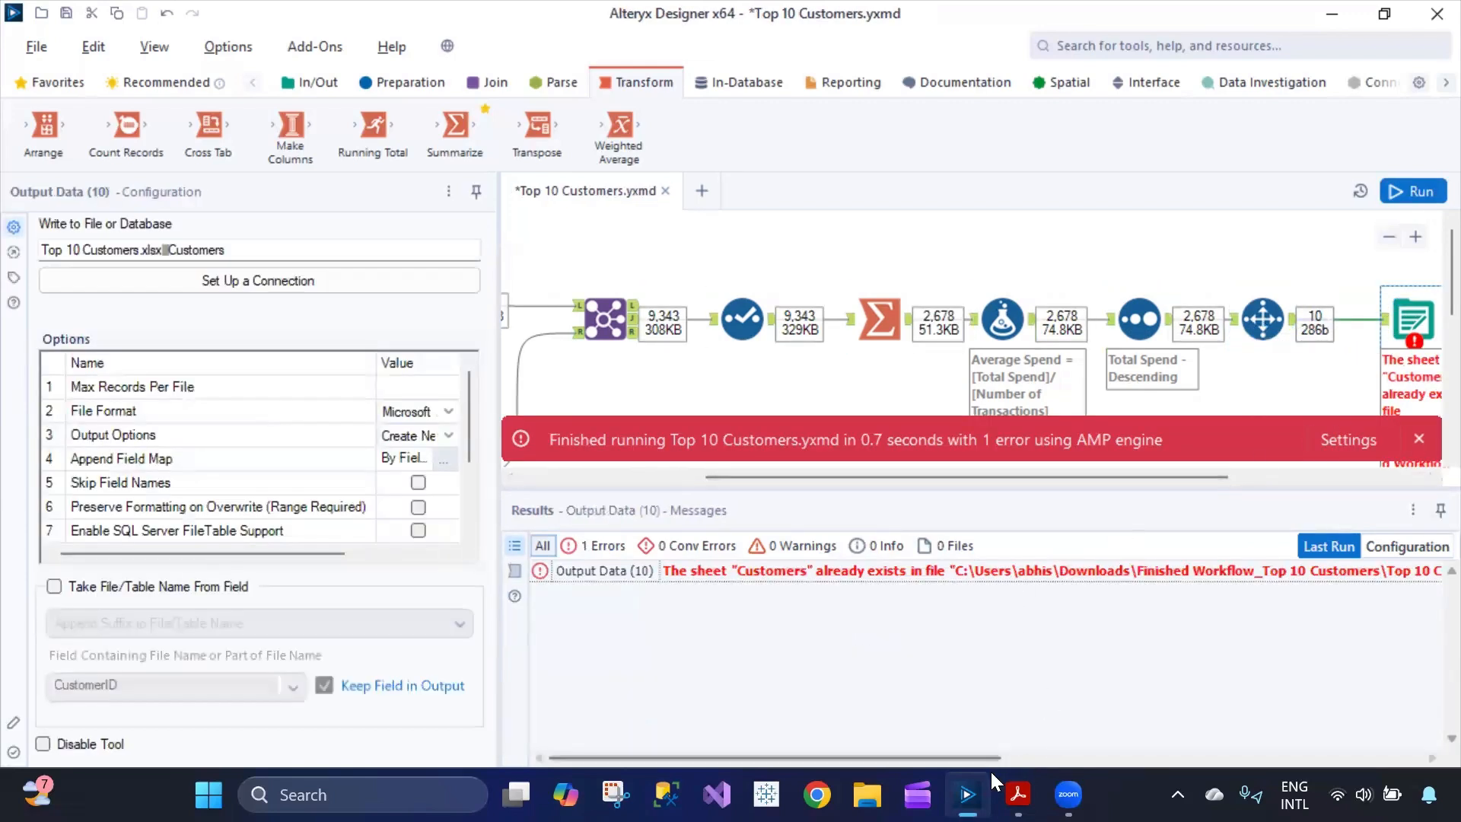
drag(995, 758, 1265, 696)
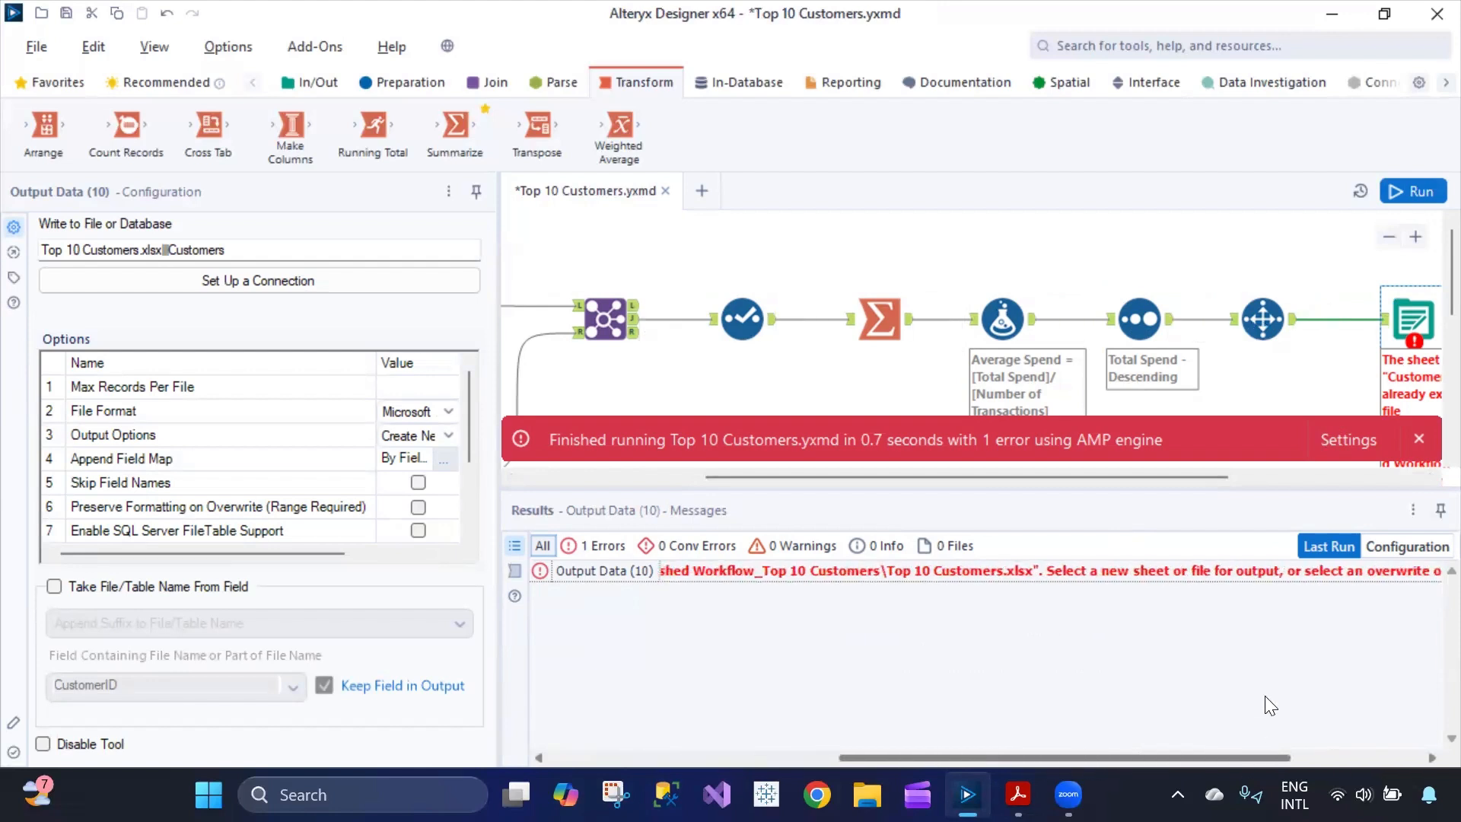
Set the Select Records range to 1-100, rerun the workflow and view the tool's output records
click(1290, 324)
click(1294, 326)
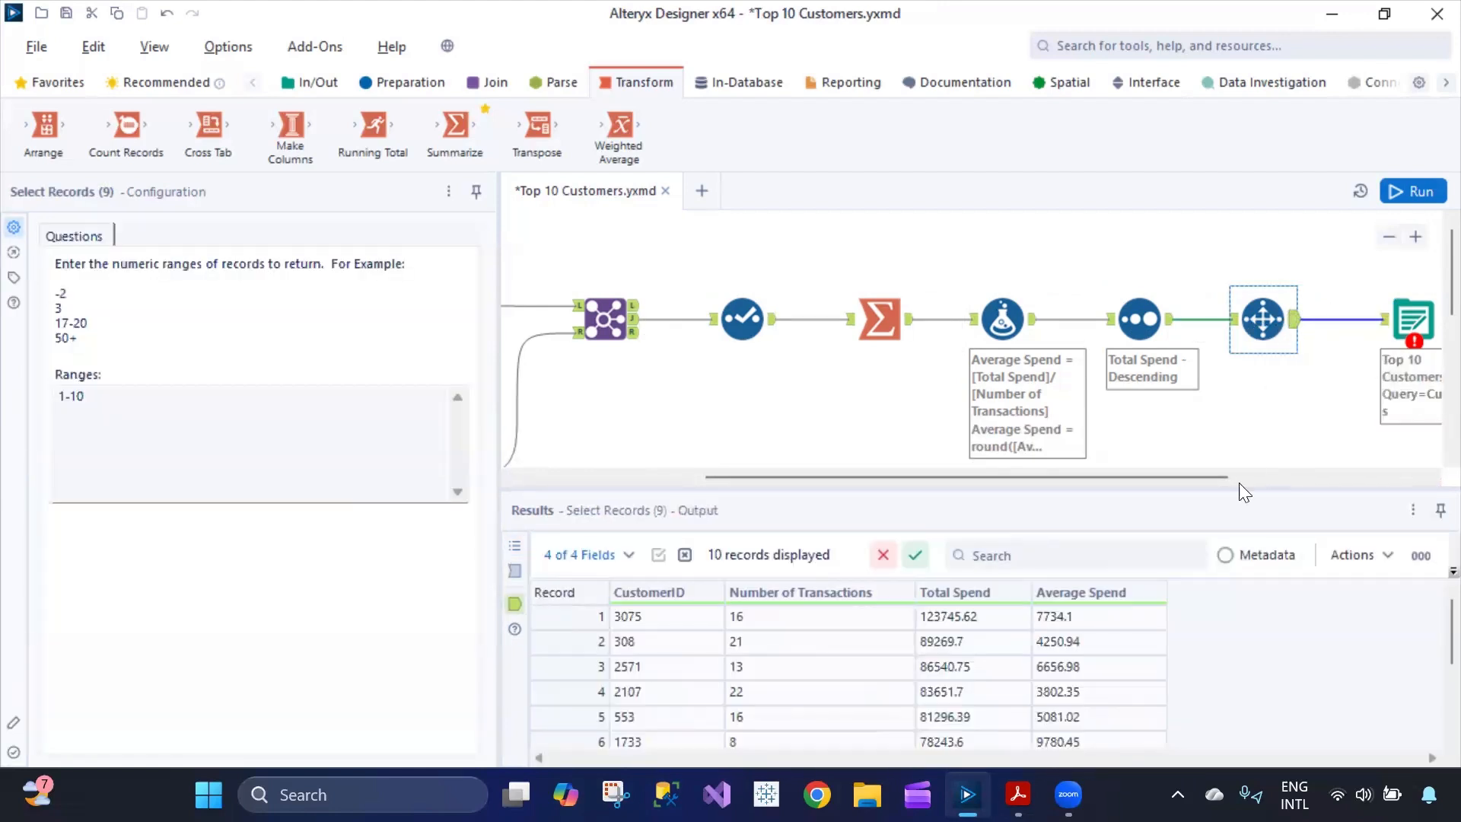
click(138, 401)
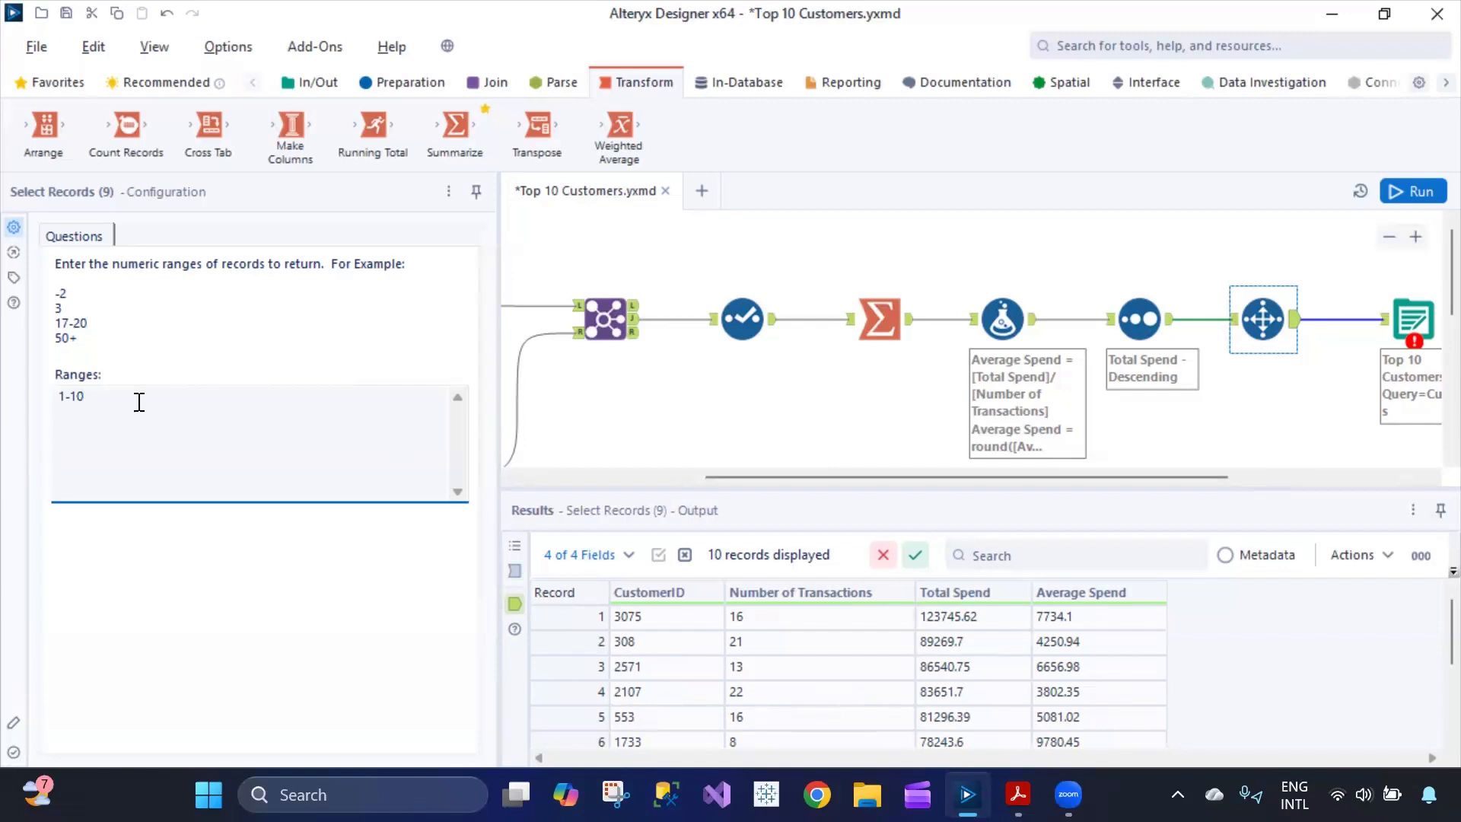
click(1396, 191)
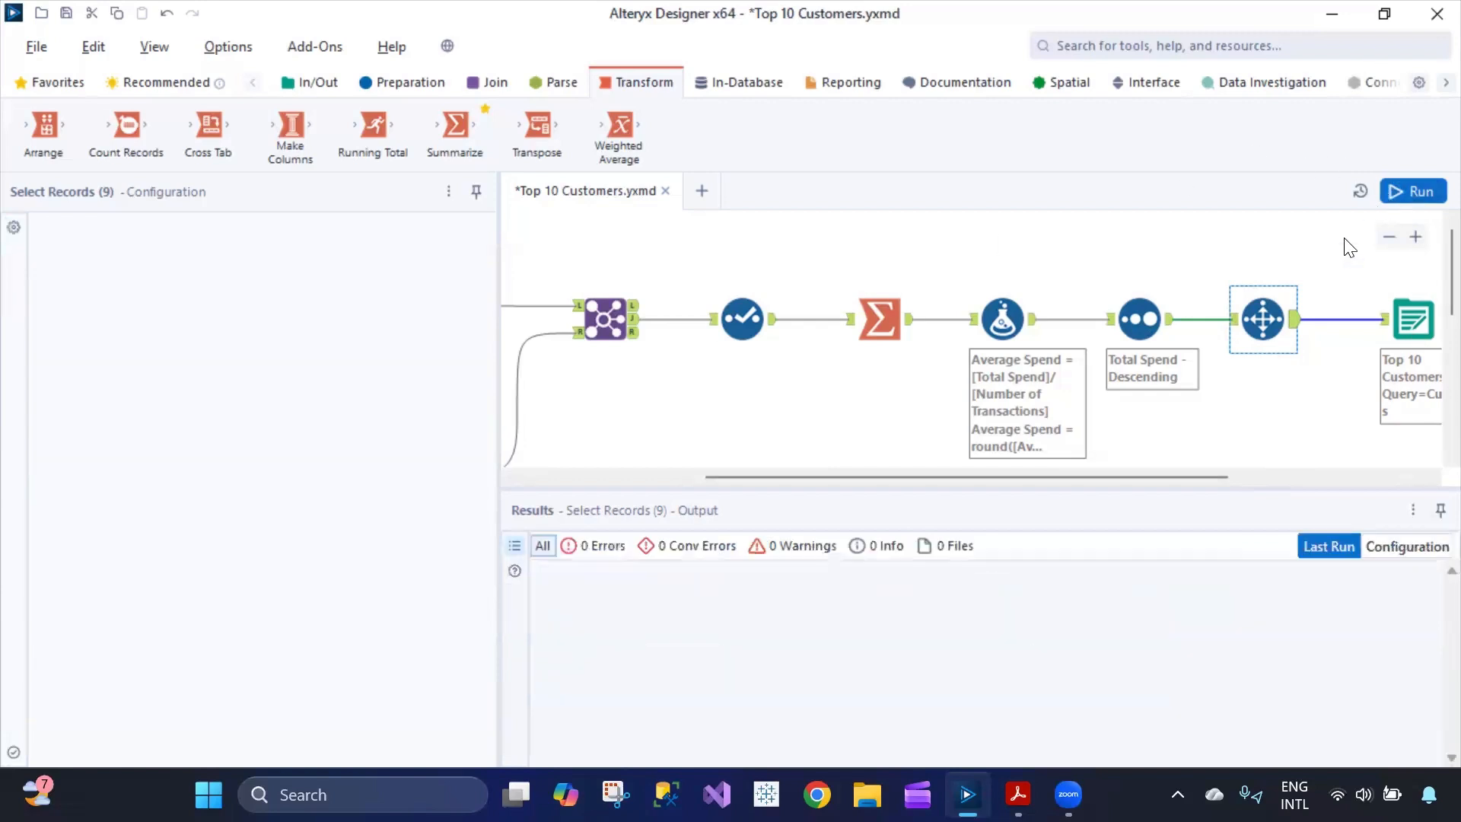
click(1294, 317)
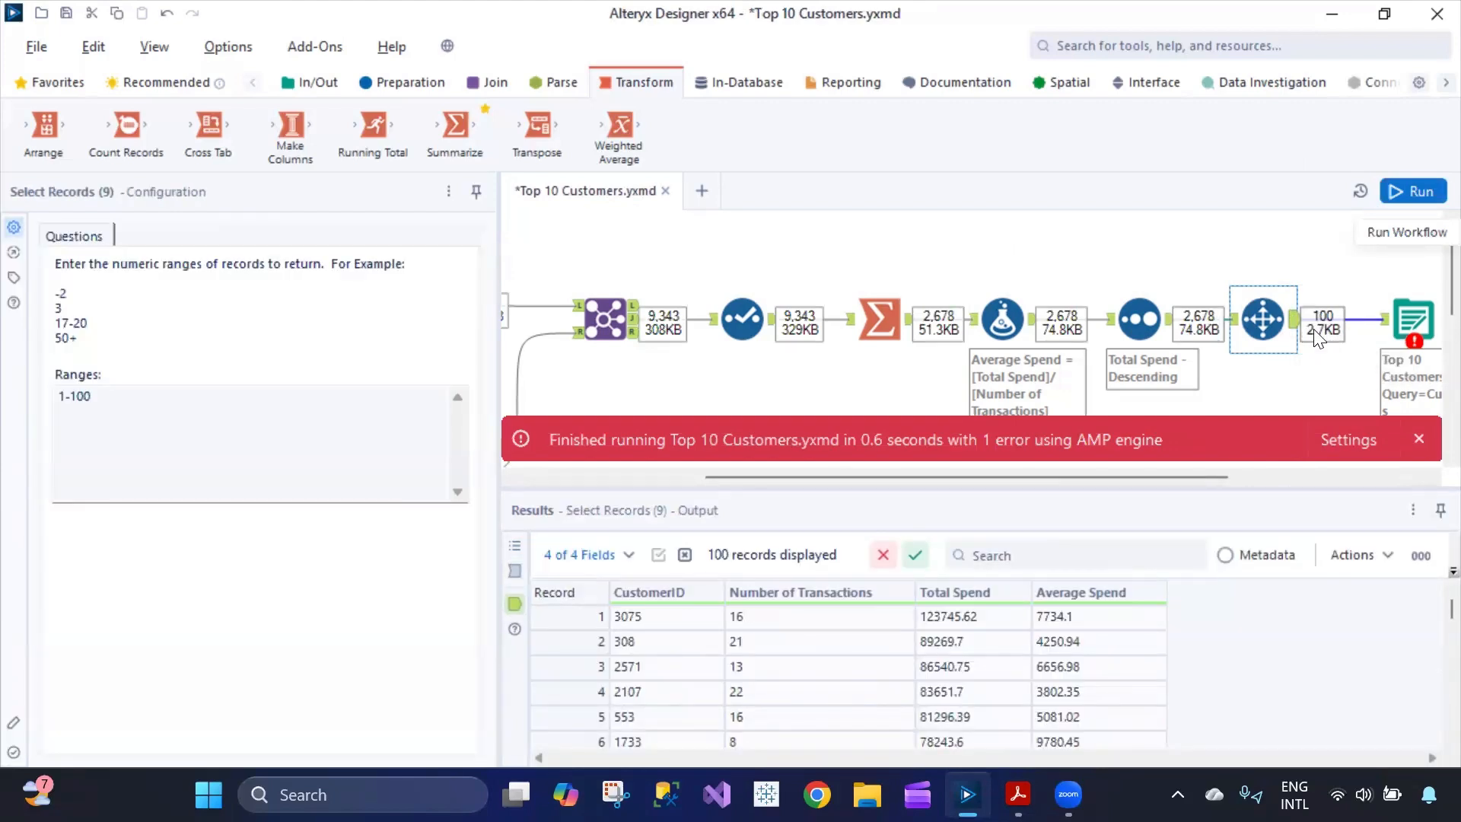
Look through the Select Records output and check the Sort and Select tools against it
scroll(1425, 608, down, 20)
scroll(1429, 744, up, 20)
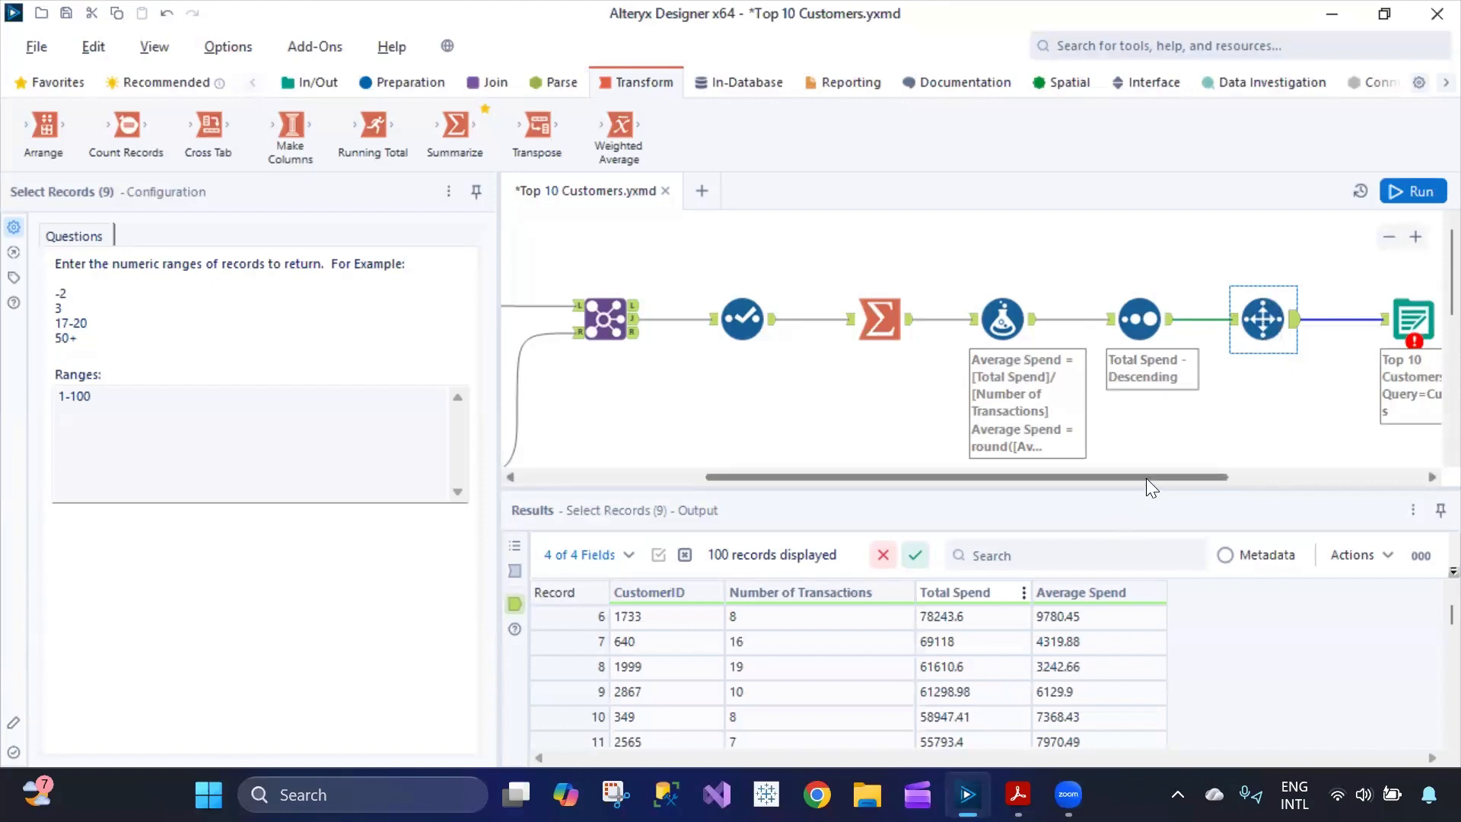
click(1133, 324)
click(742, 323)
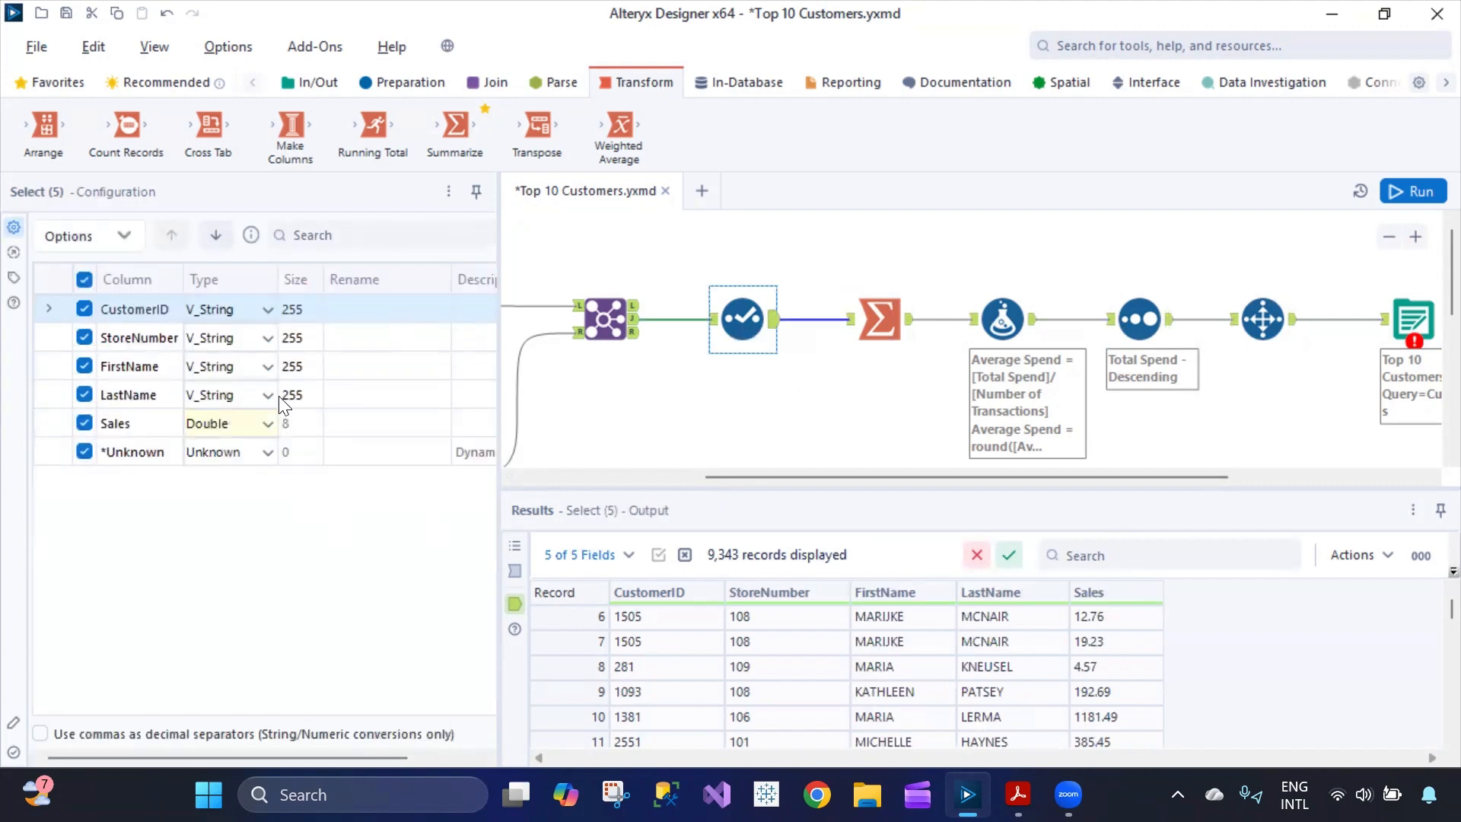
click(1267, 308)
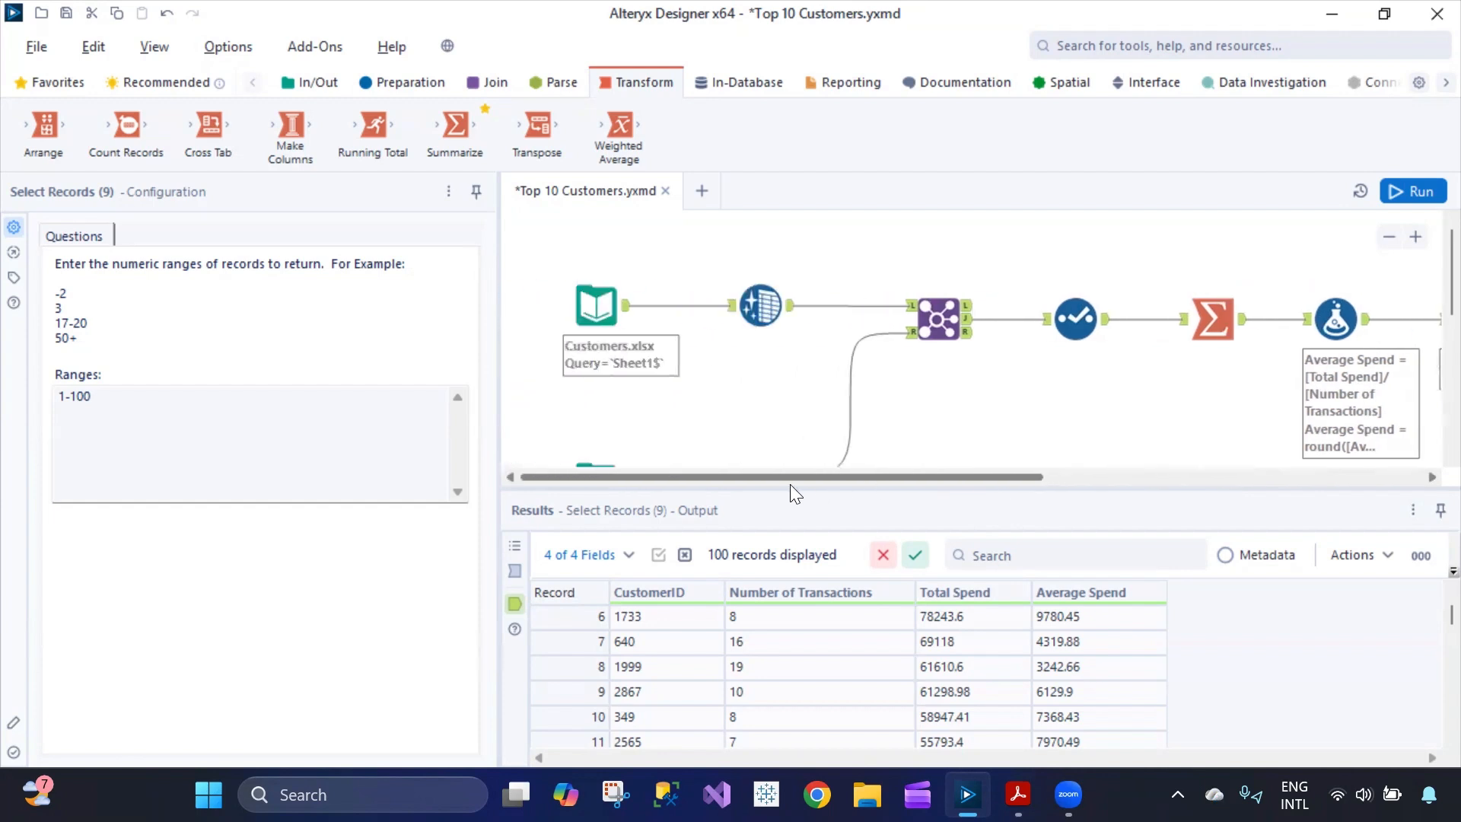
Move the Transactions.xlsx input up beneath the Customers.xlsx input and reposition the Join tool between the inputs and the Select tool
drag(935, 297, 934, 243)
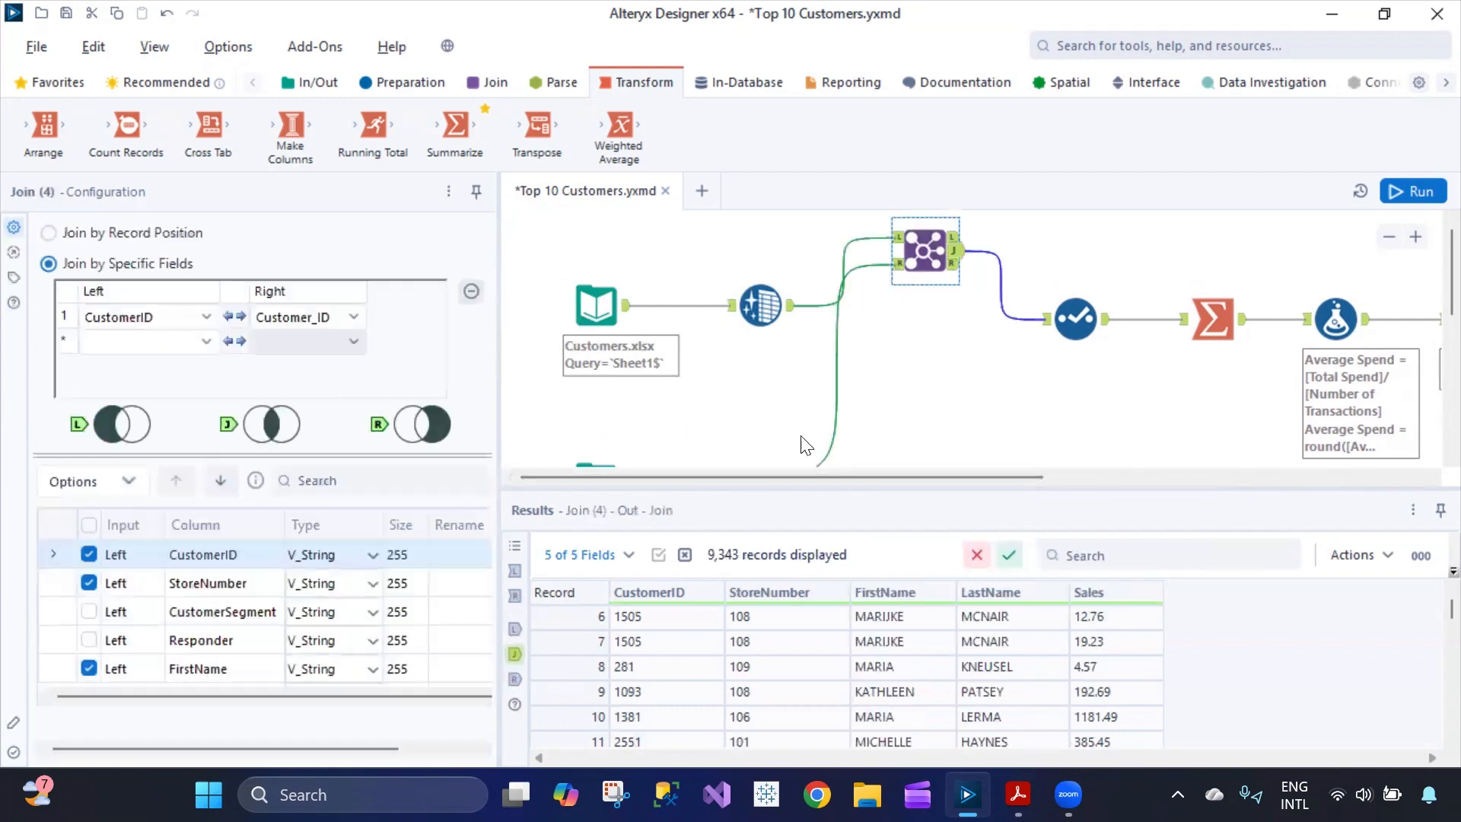
scroll(643, 426, down, 2)
drag(616, 415, 630, 346)
scroll(821, 417, up, 1)
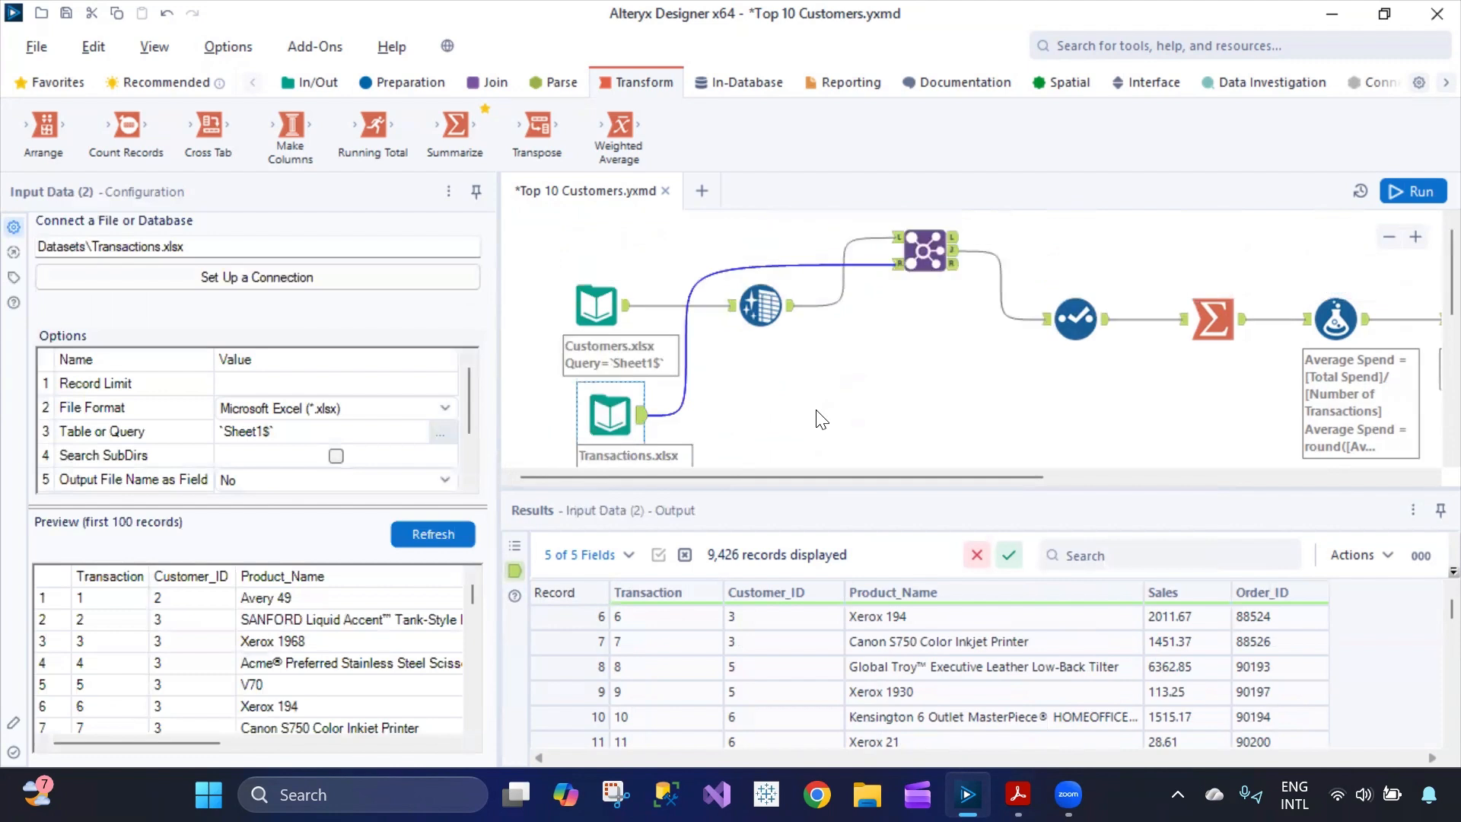
drag(923, 251, 921, 330)
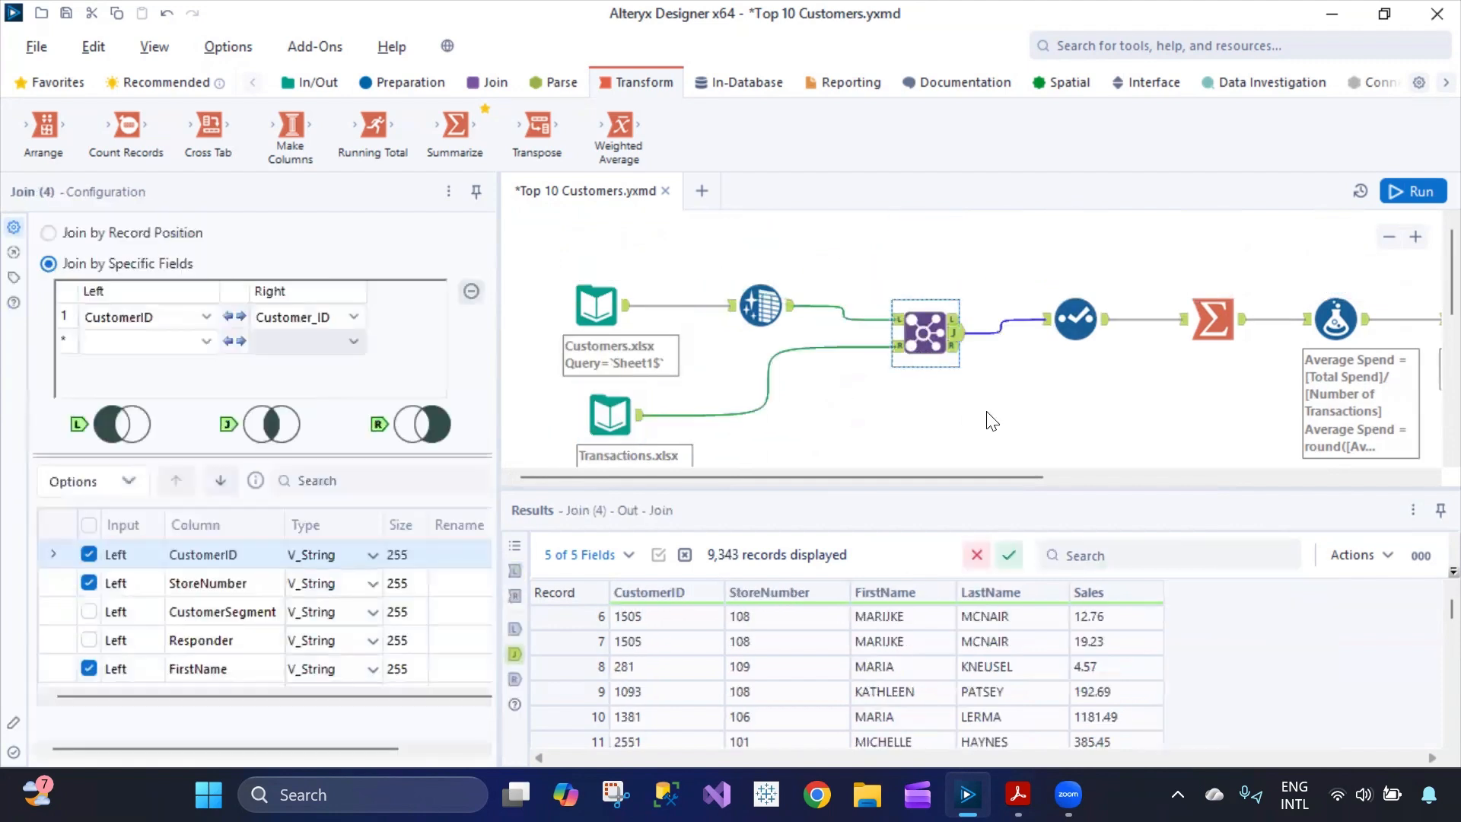
Read the error reported on the Output Data tool and open the workflow's run messages
drag(951, 476, 1242, 476)
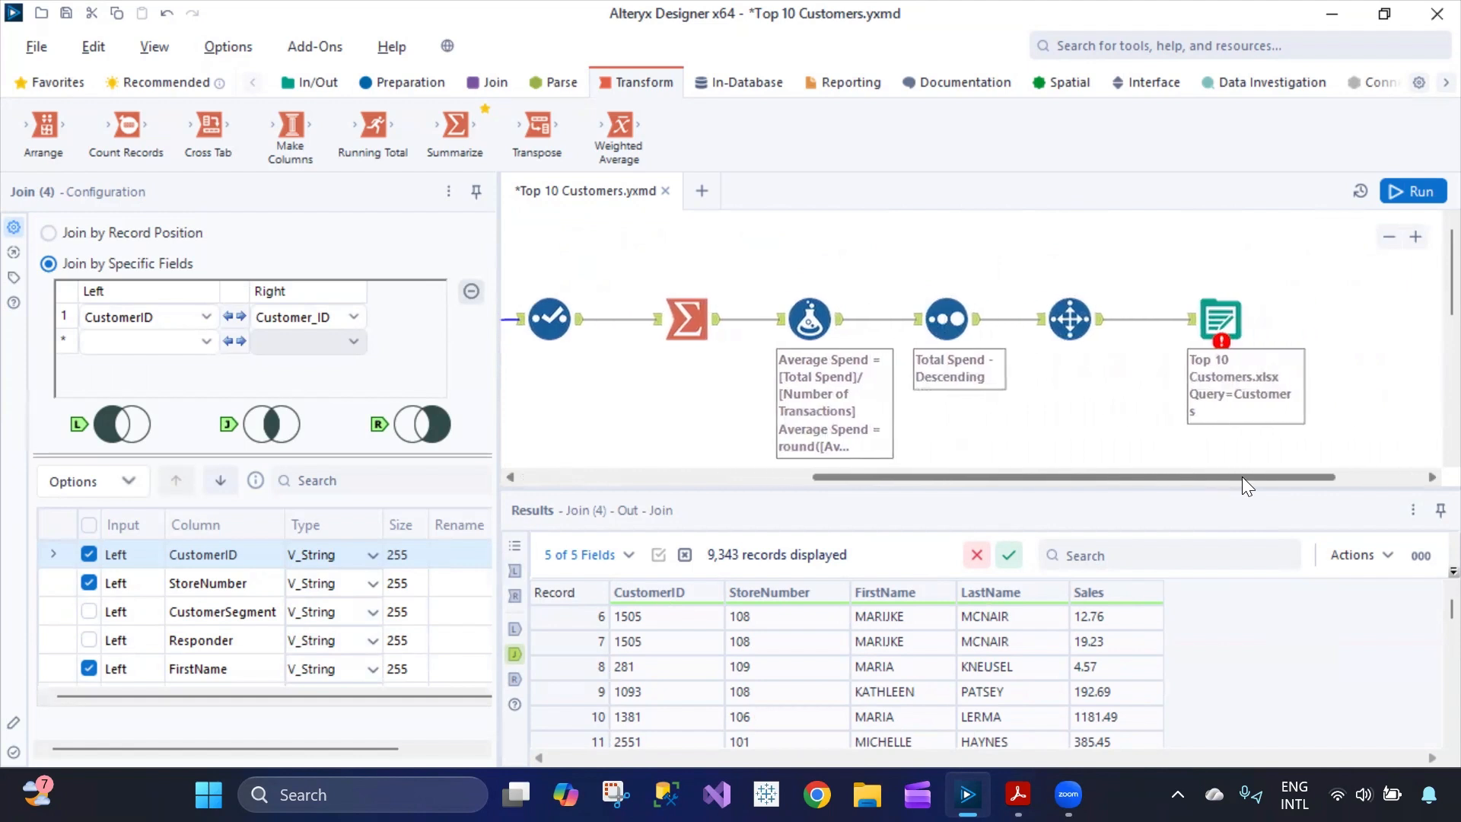
click(1210, 313)
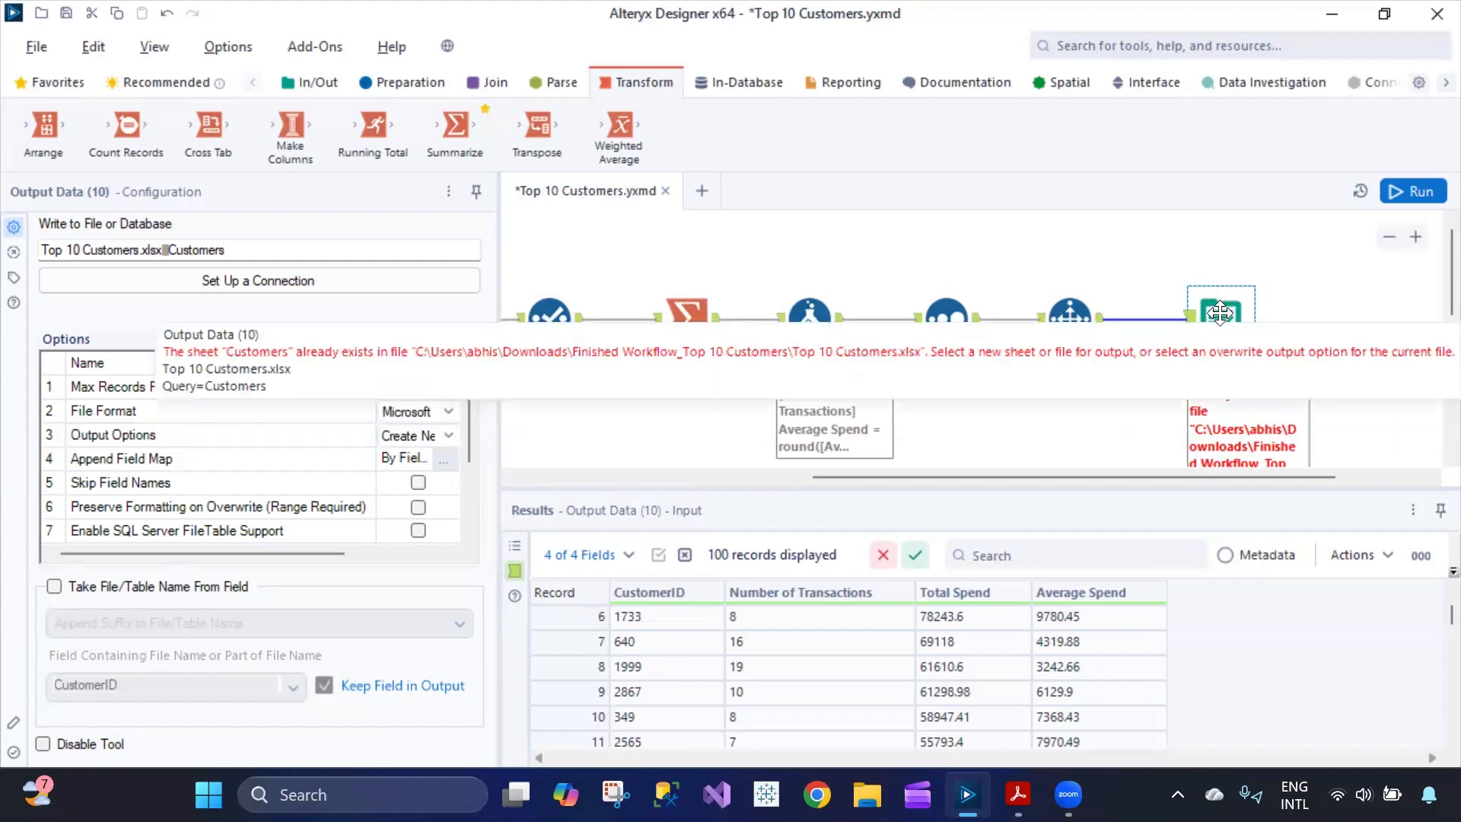
mouse_move(1223, 315)
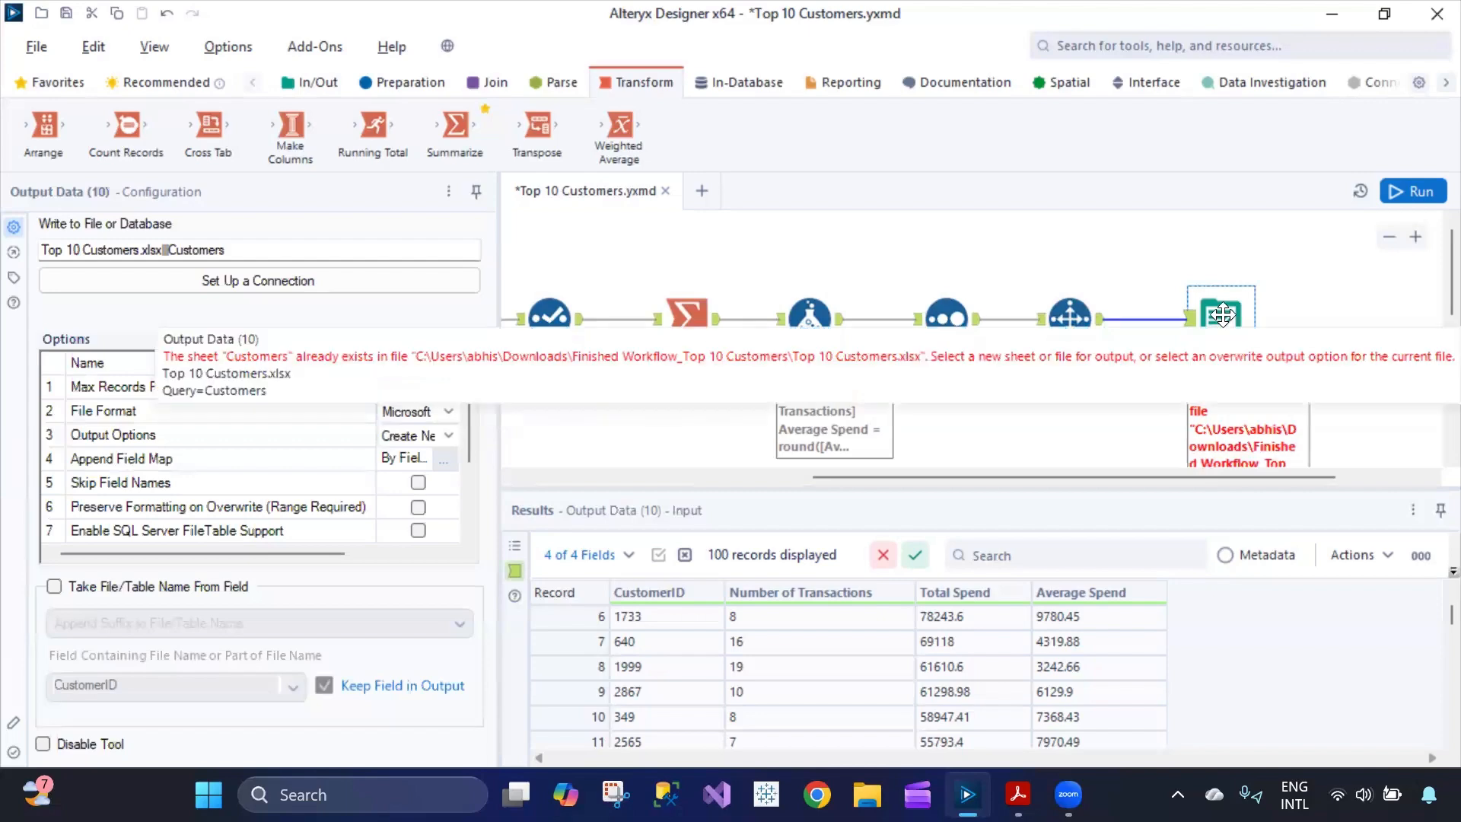
click(981, 456)
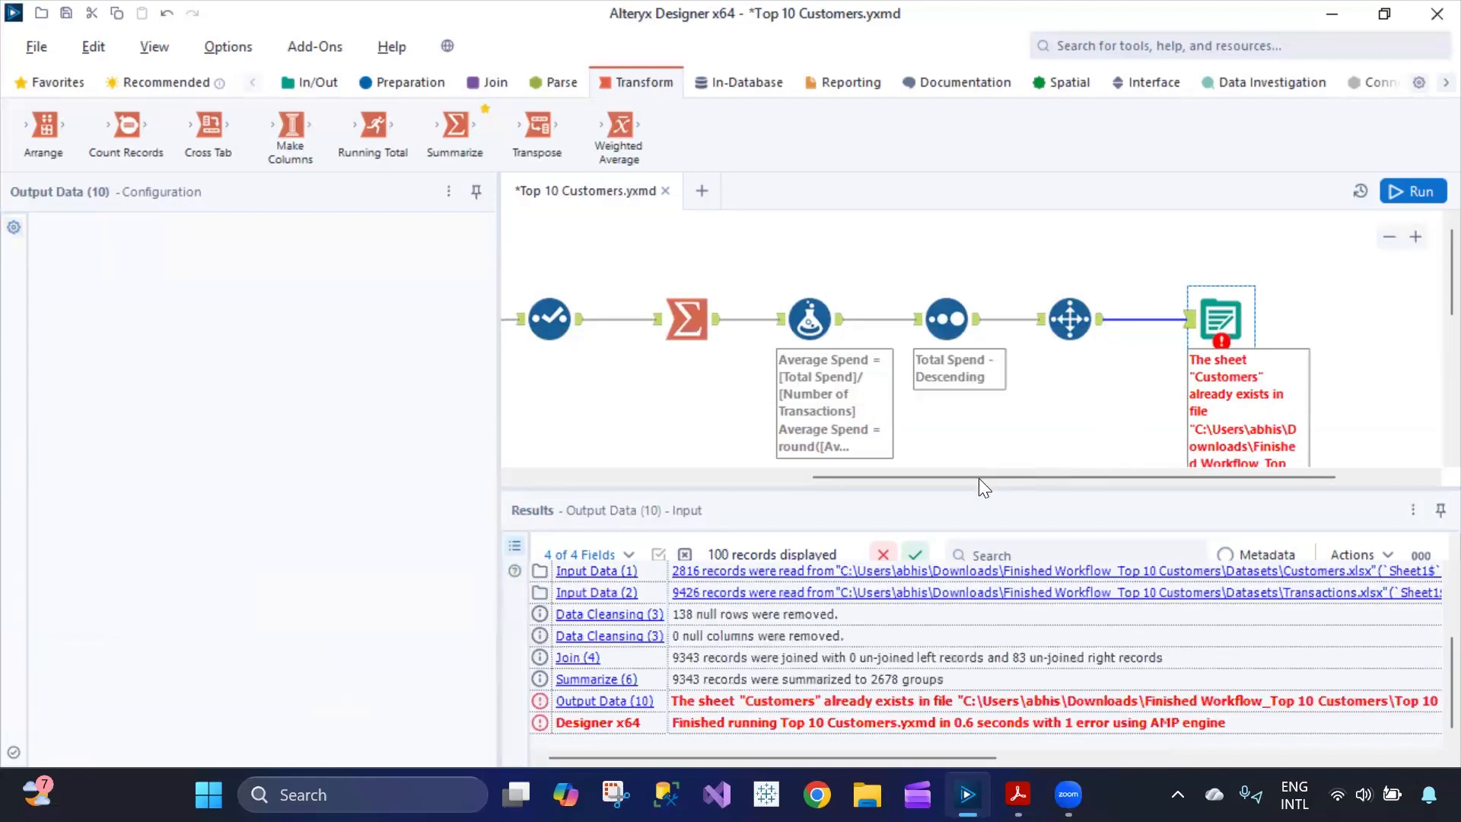
Compare the Data Cleansing tool's input and output records with the Customers.xlsx and Transactions.xlsx source data
drag(848, 485, 714, 485)
scroll(769, 426, down, 1)
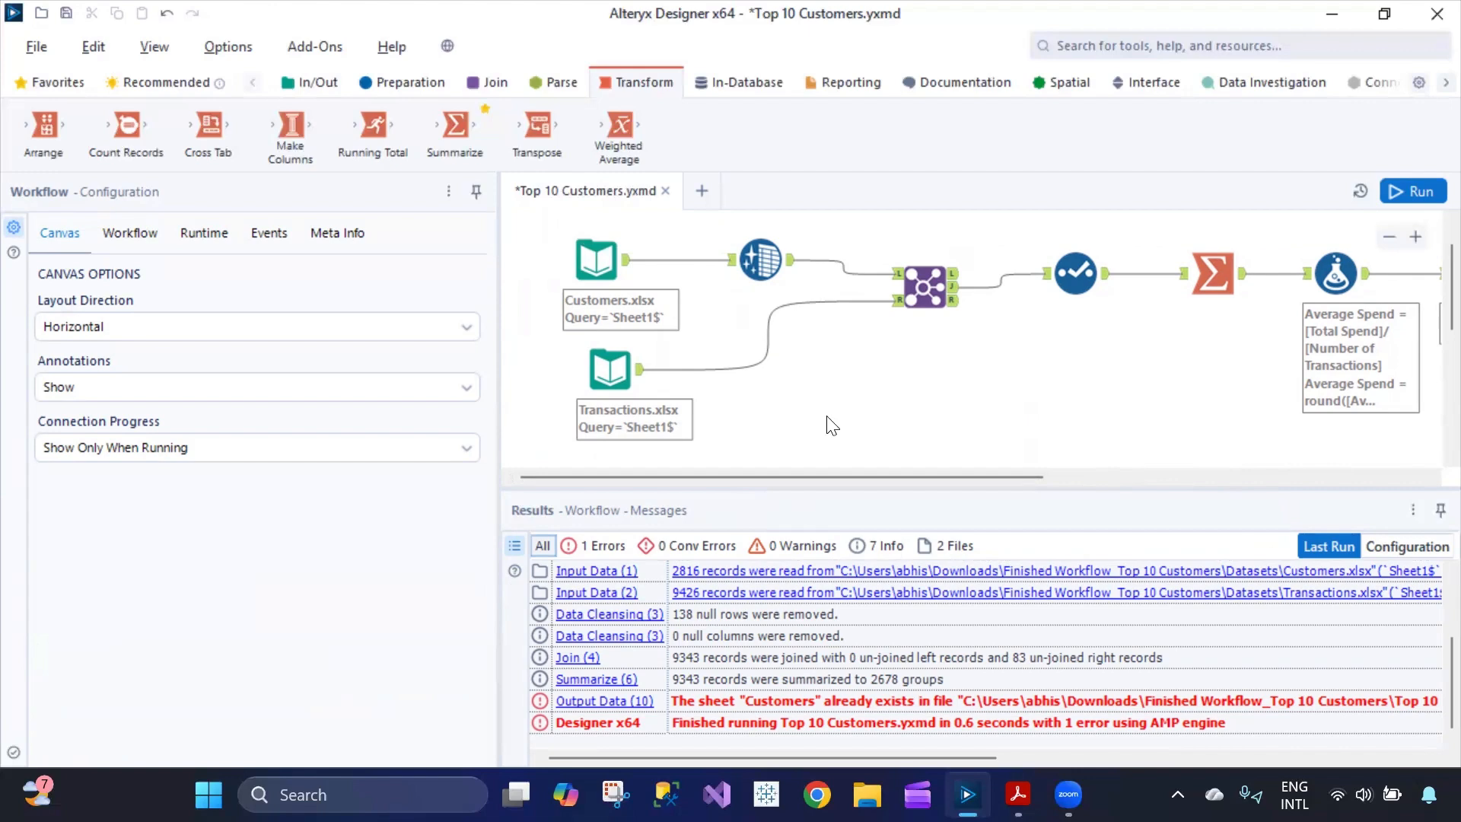
click(767, 276)
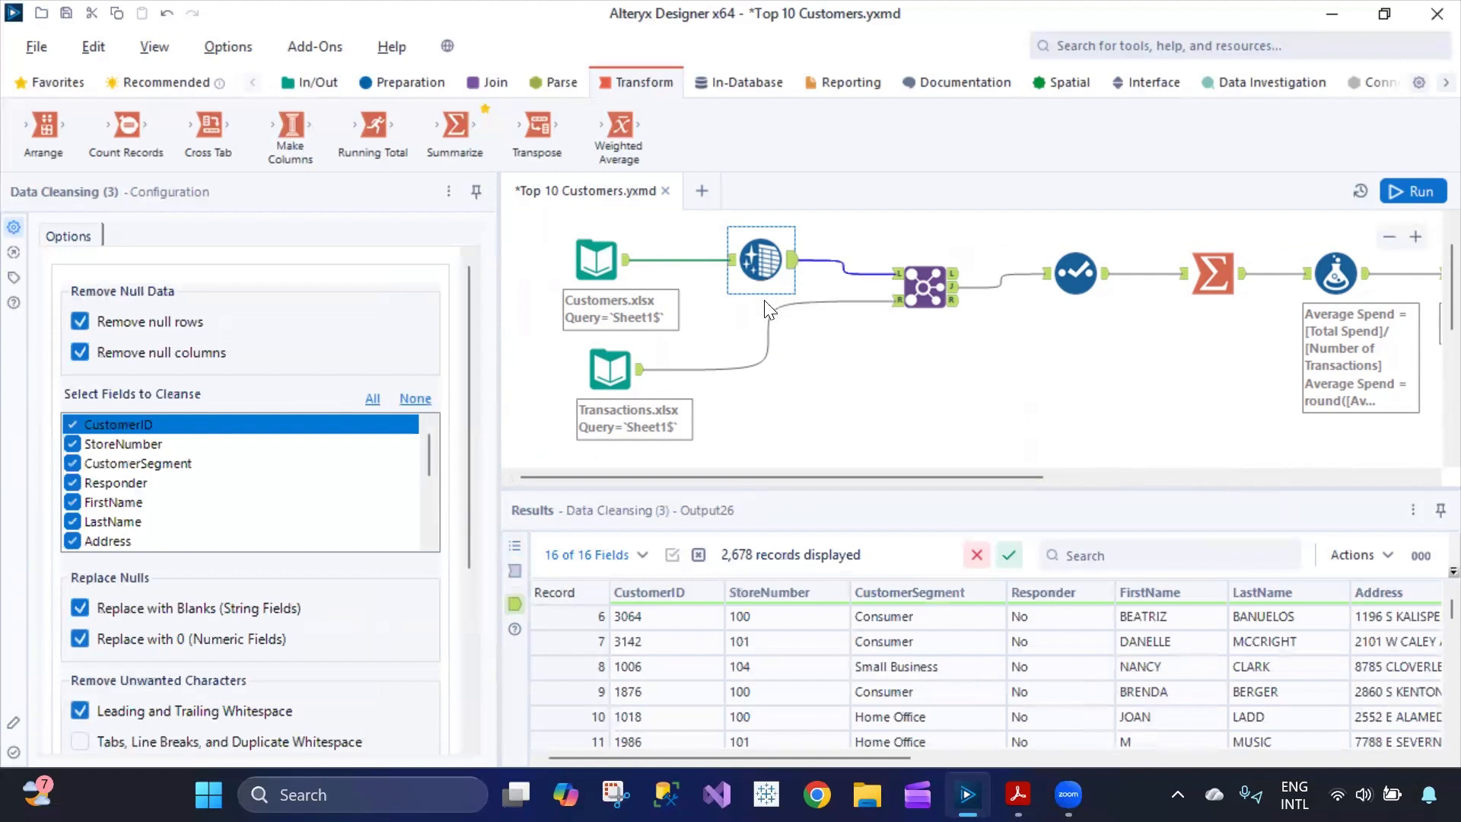
click(516, 576)
click(515, 606)
drag(811, 755, 881, 752)
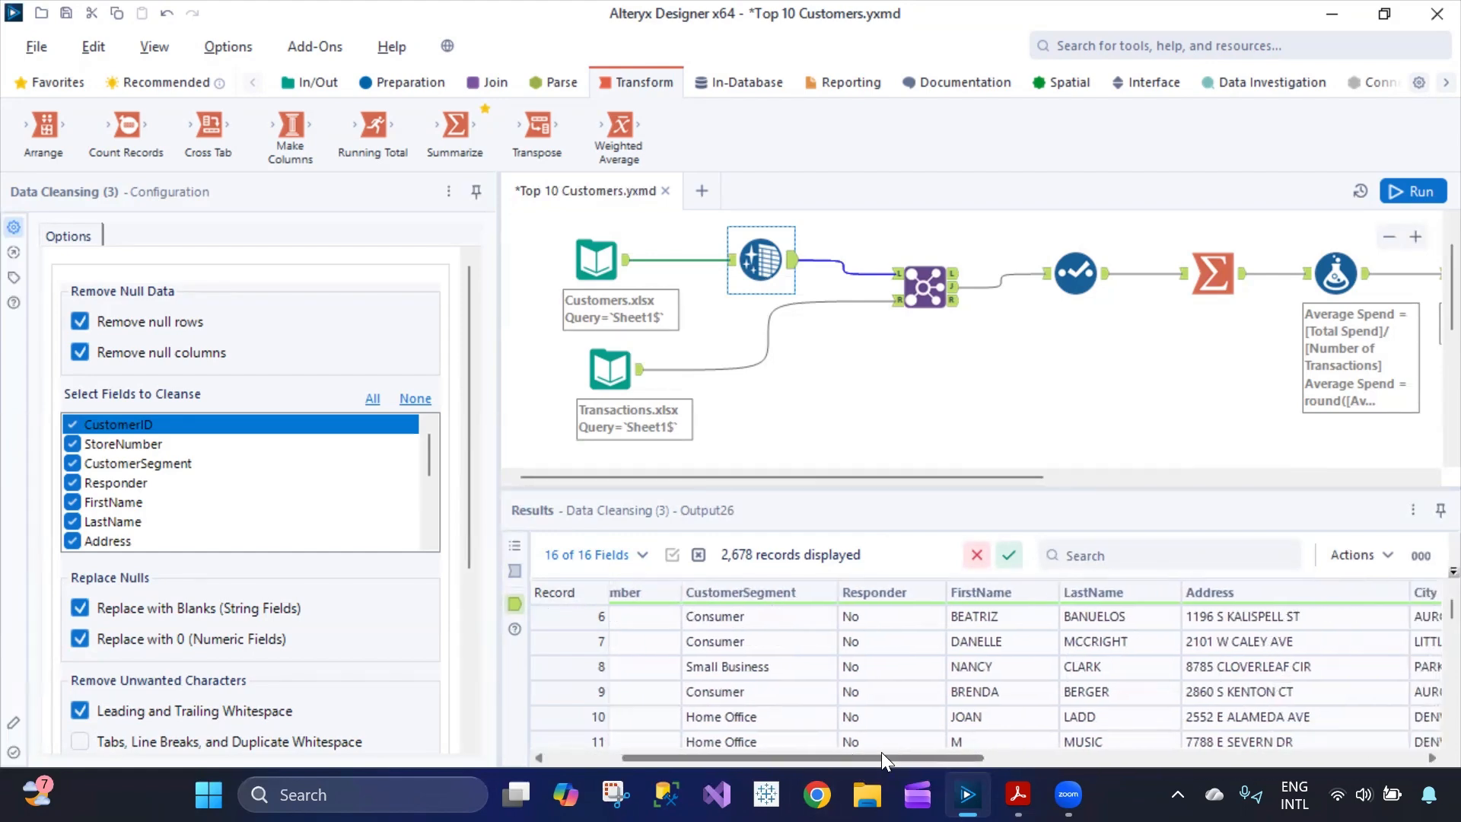
click(595, 259)
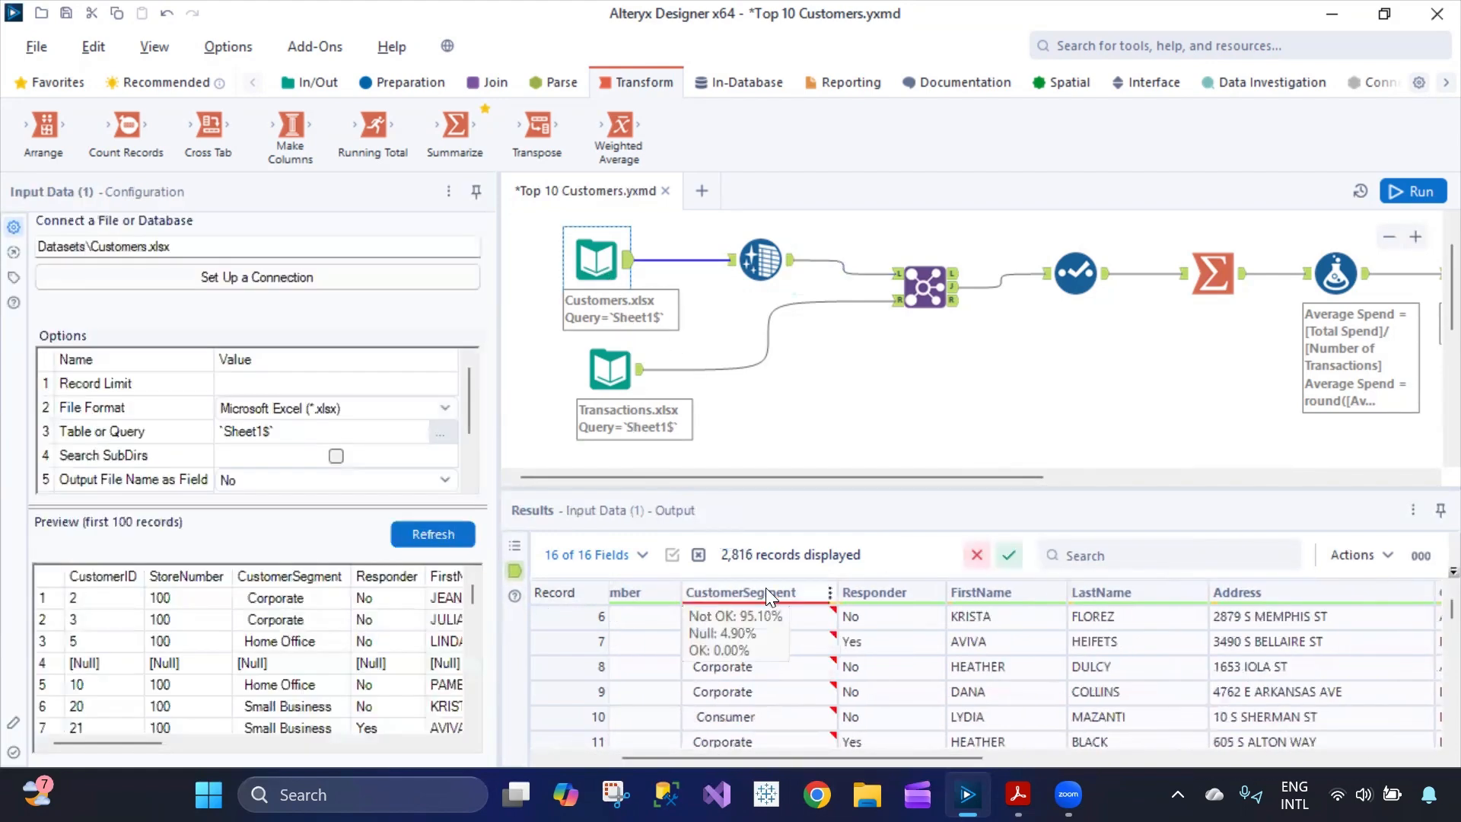
click(611, 372)
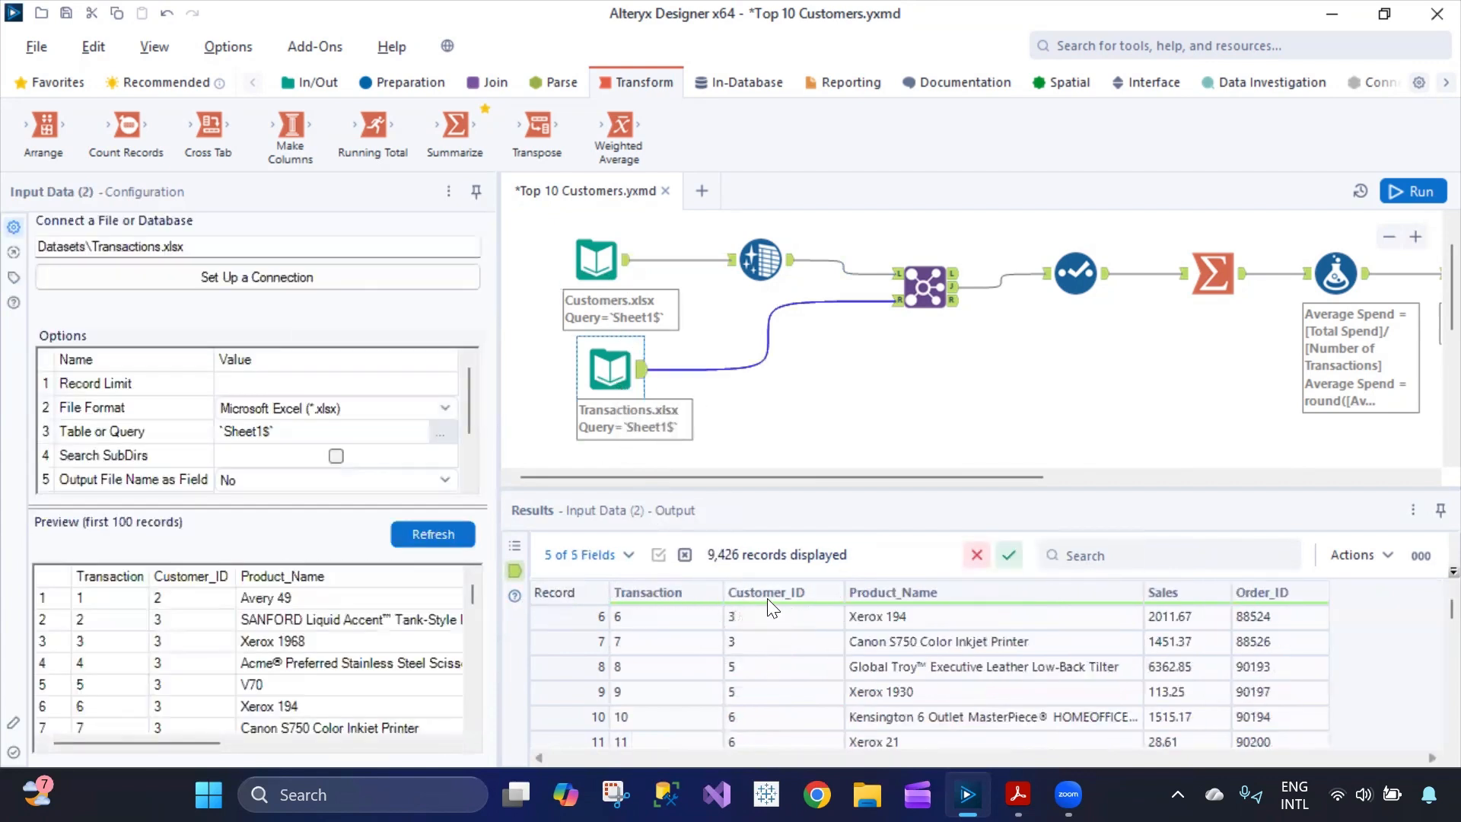
Lower the Data Cleansing tool to line up with the Join tool and examine CustomerSegment in its incoming records
click(761, 260)
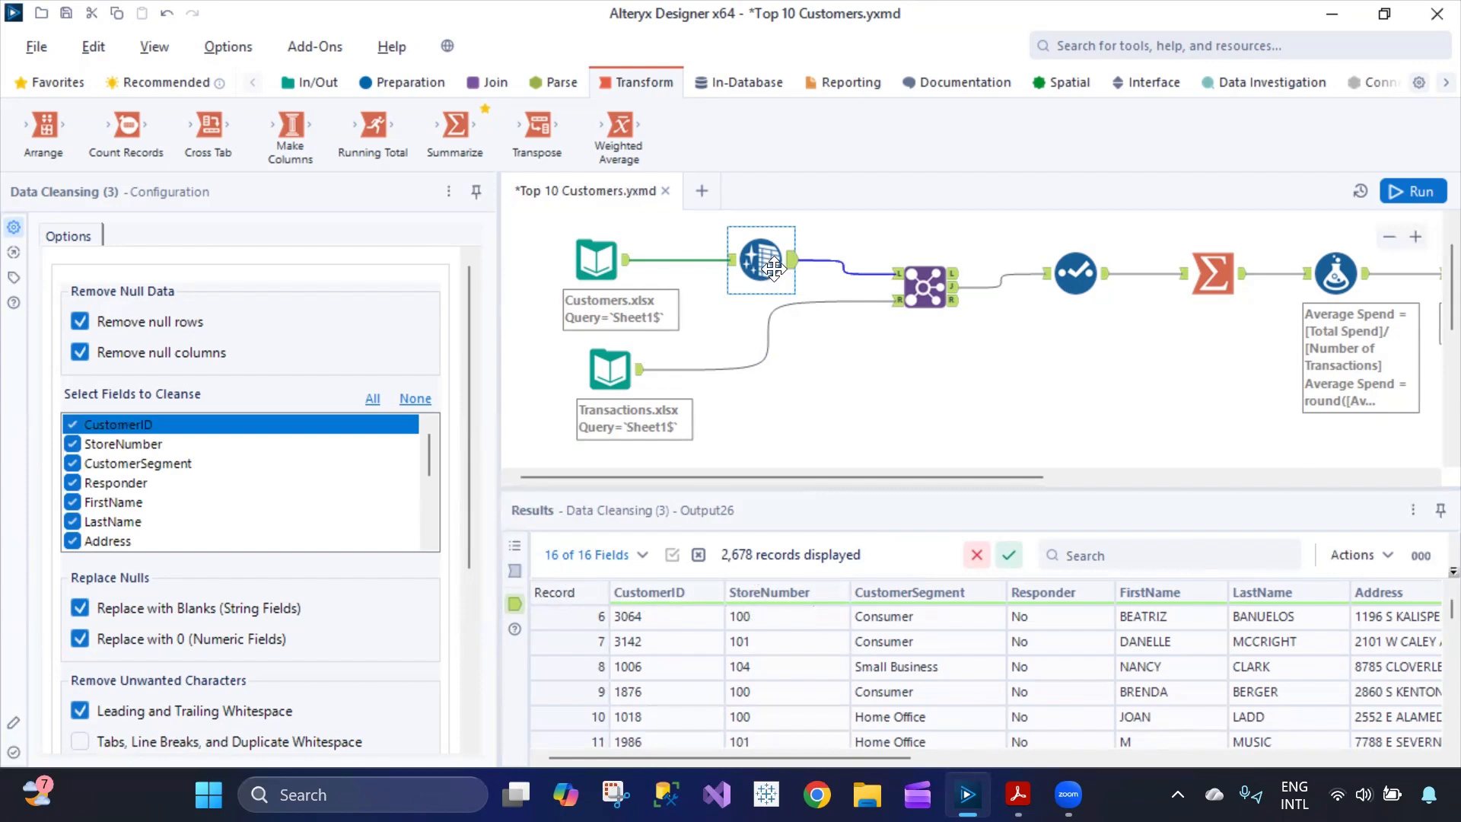
drag(775, 271, 775, 297)
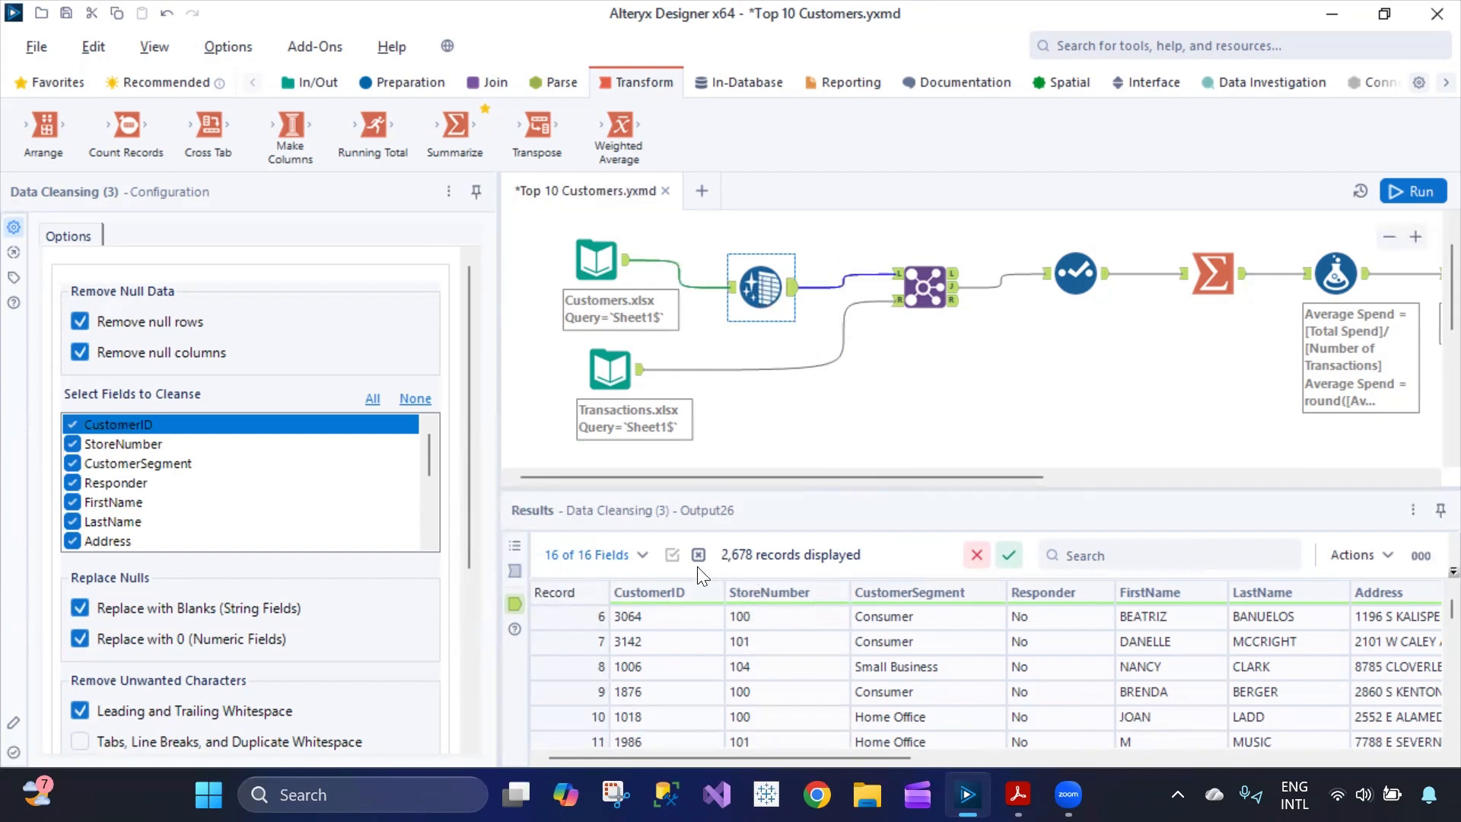
click(520, 576)
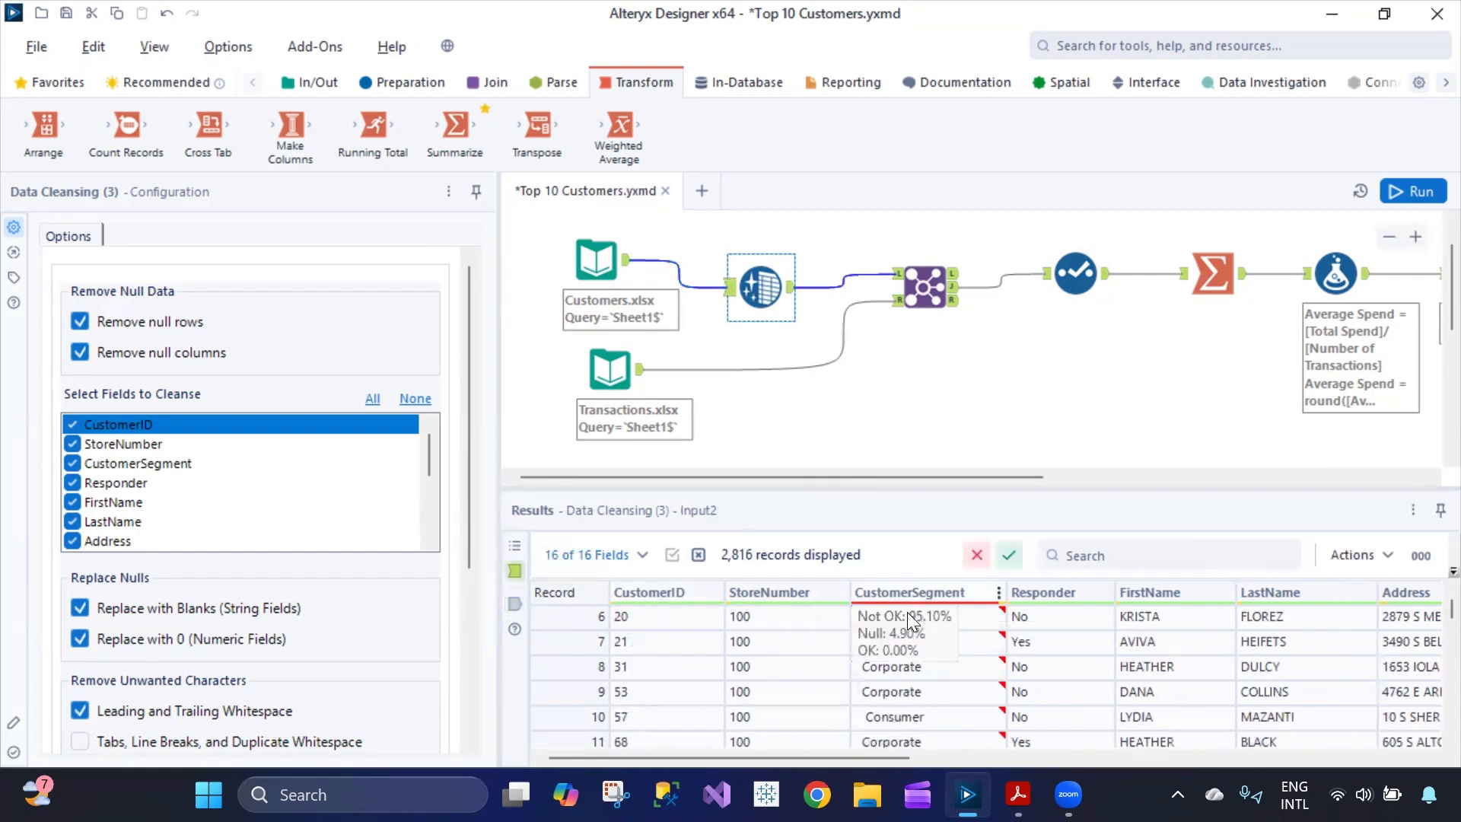
scroll(851, 702, down, 5)
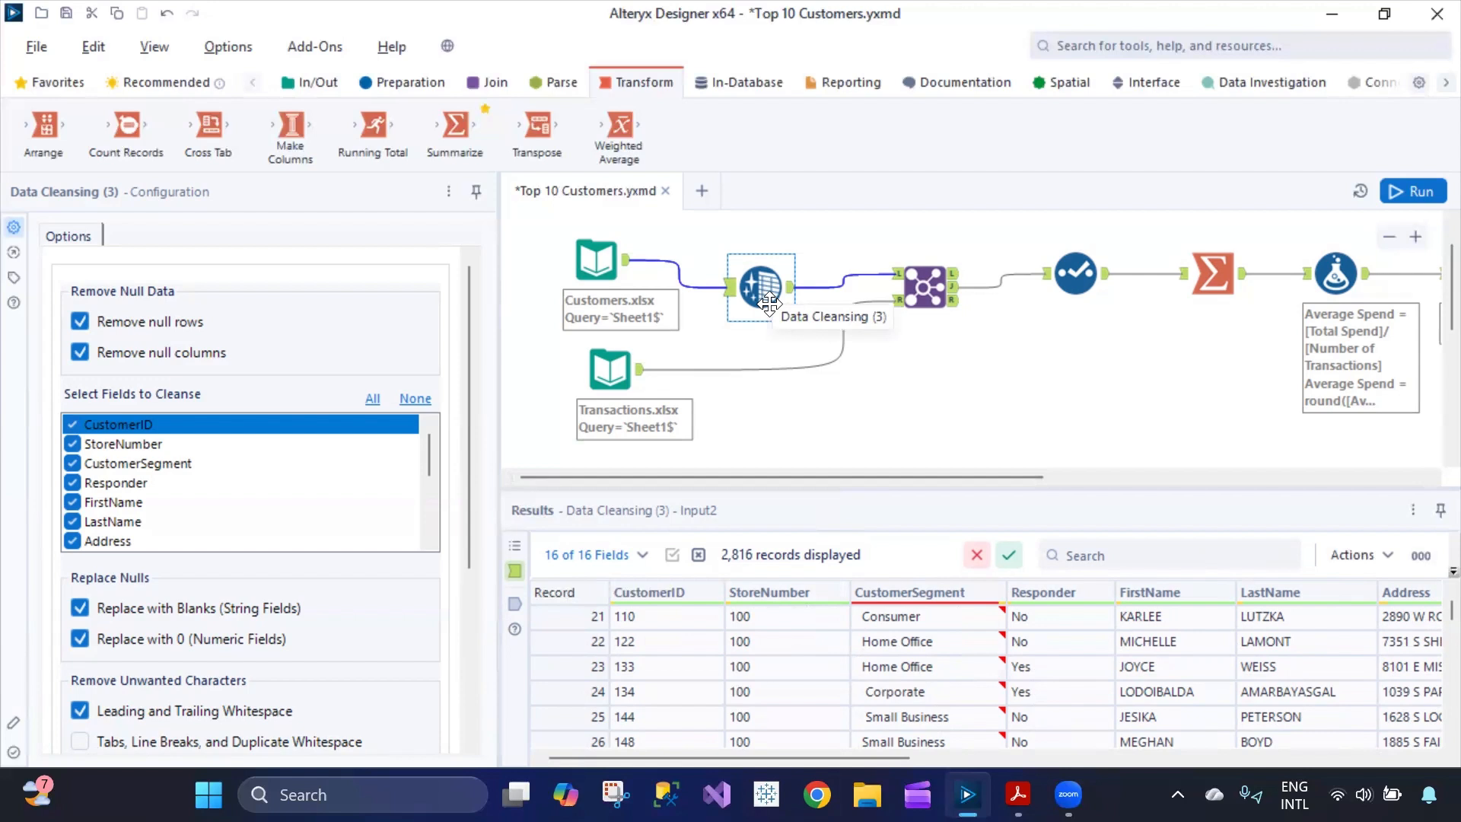
Review the Join tool's configuration and left input, and browse the In-Database, Reporting, Join and Parse tool categories
click(922, 280)
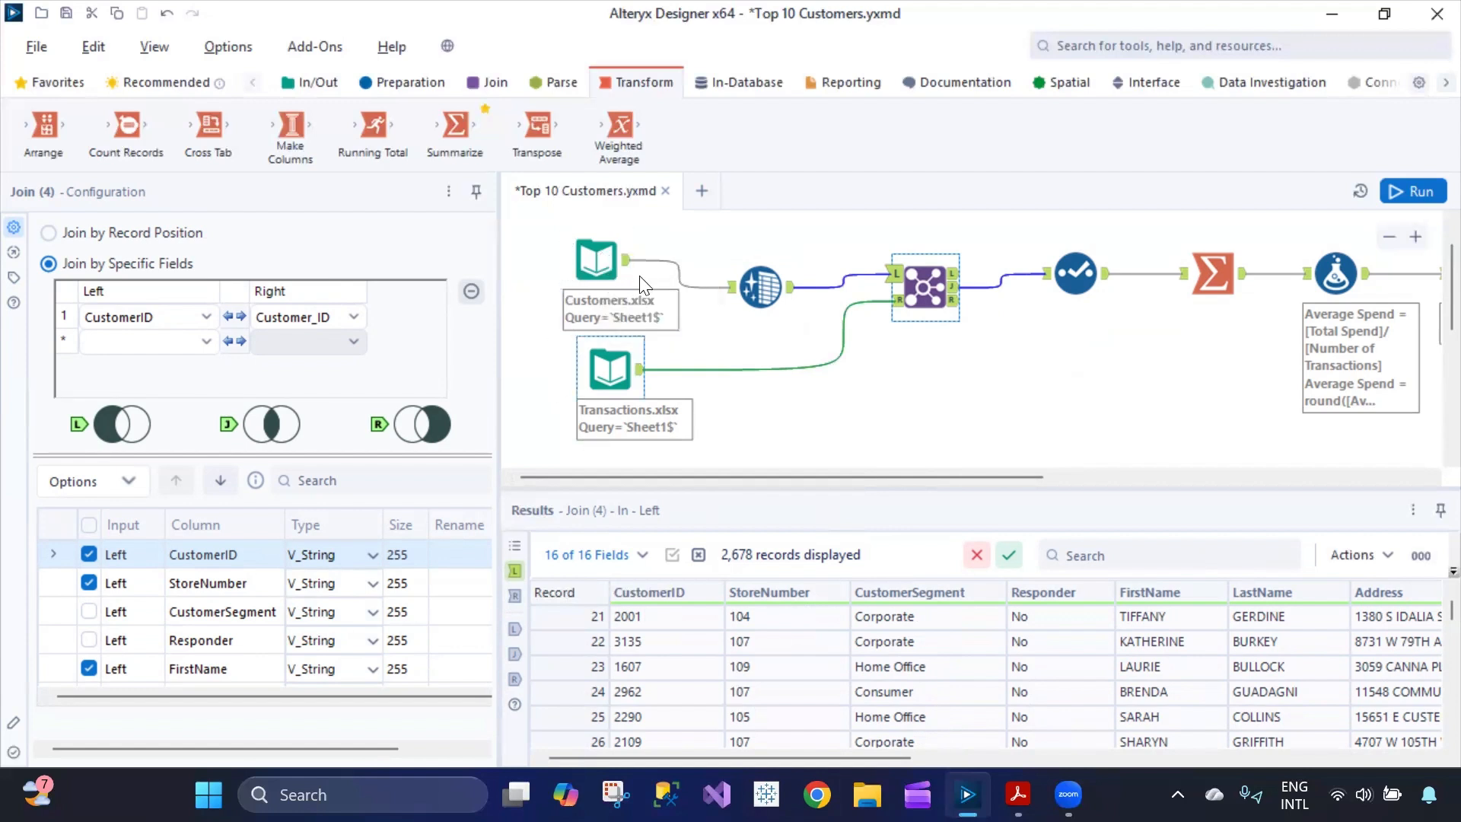
click(738, 82)
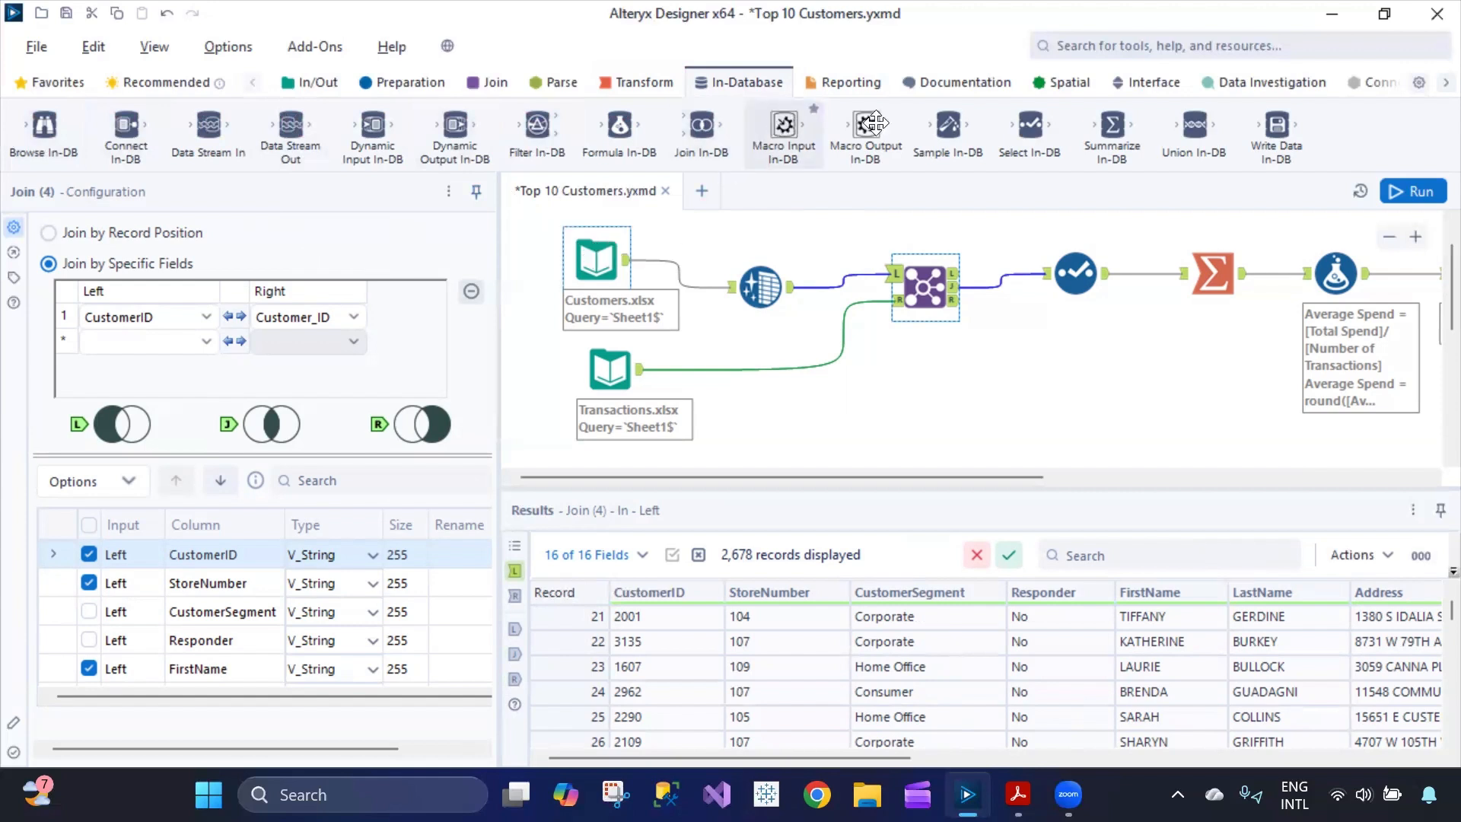
click(851, 90)
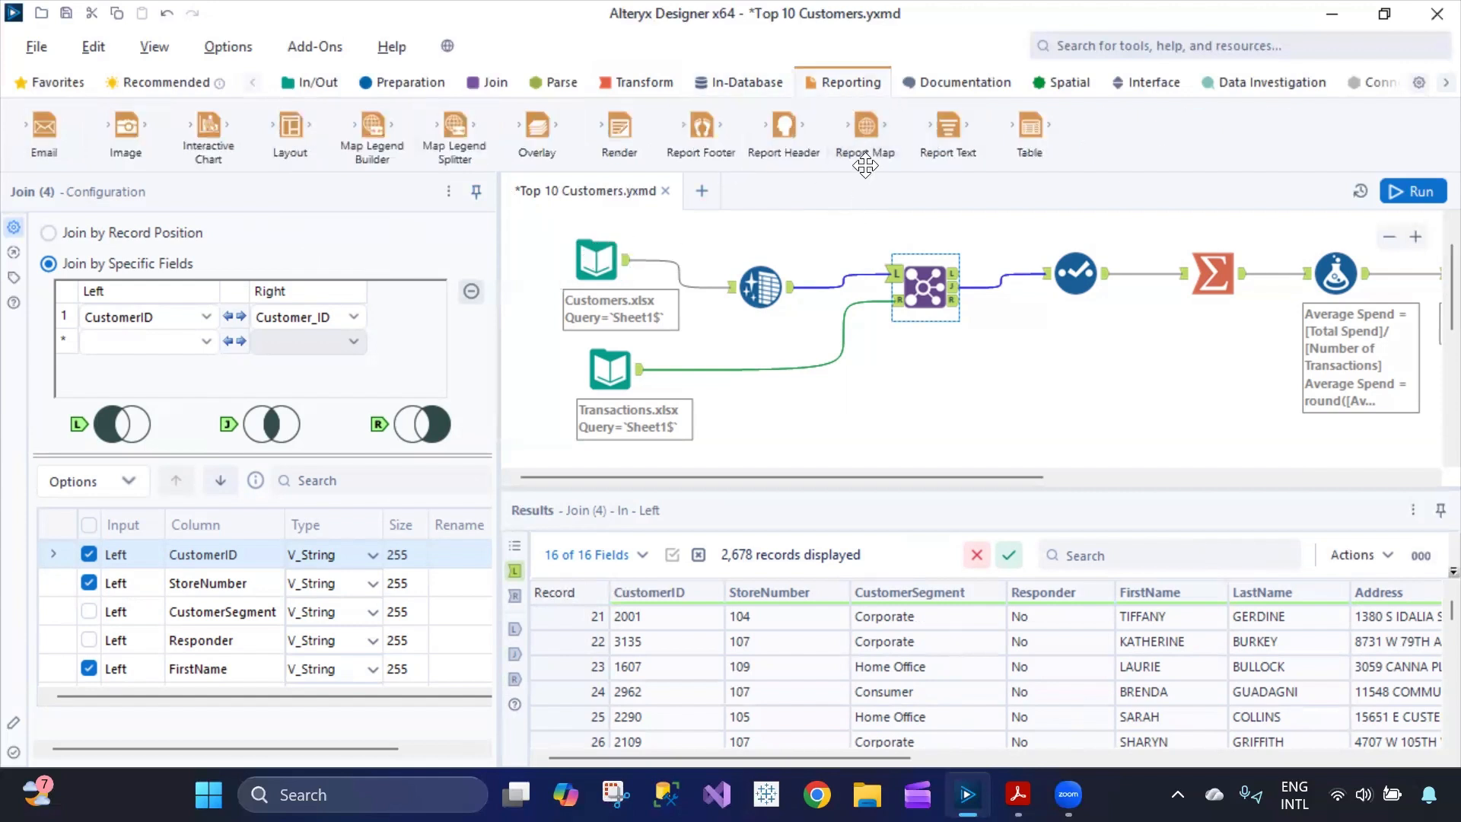
click(489, 84)
click(542, 80)
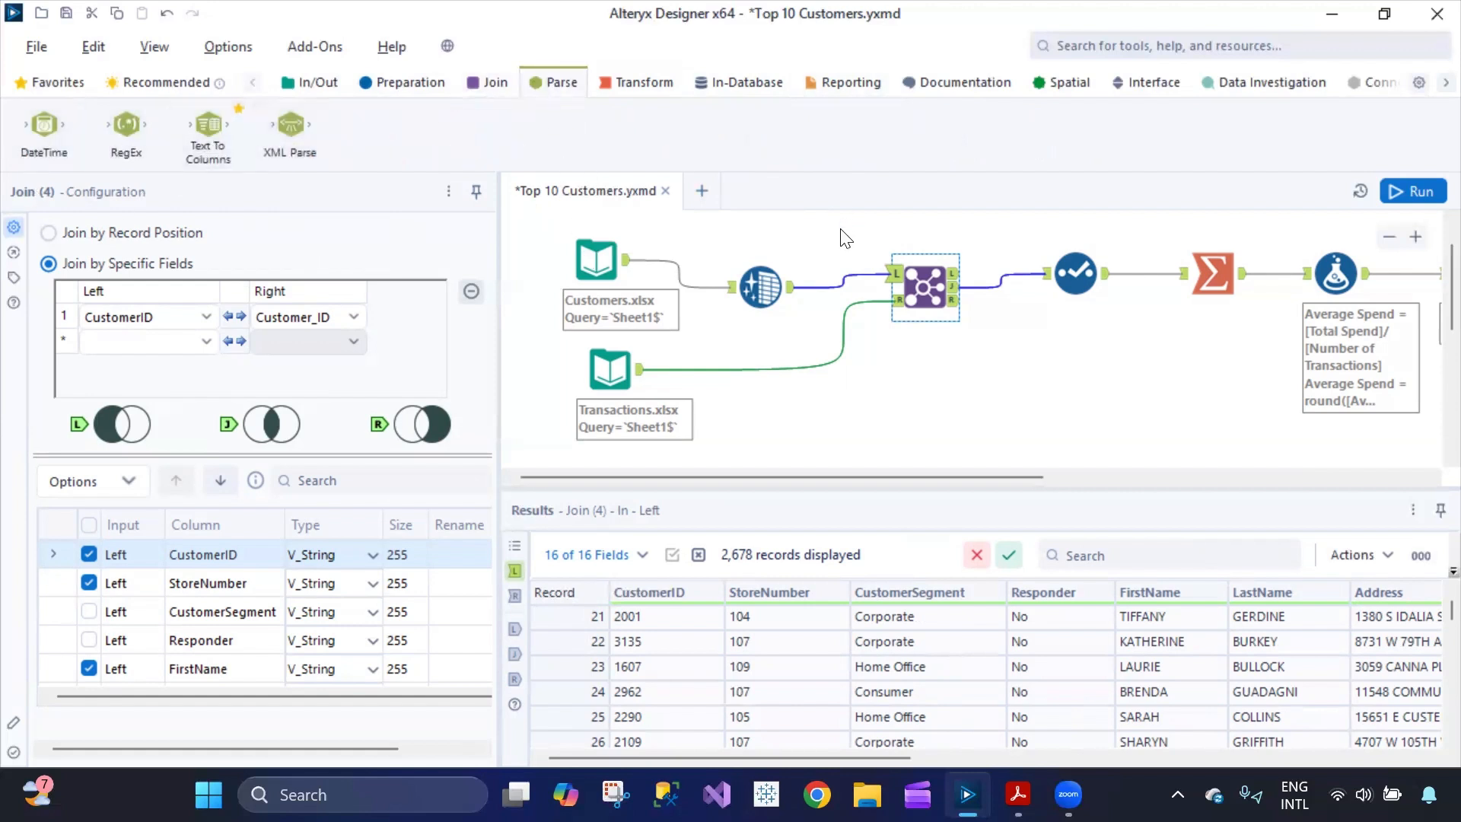
Check the Select and Summarize tools' configurations and browse the Transform, Interface and Spatial tool categories
click(1077, 282)
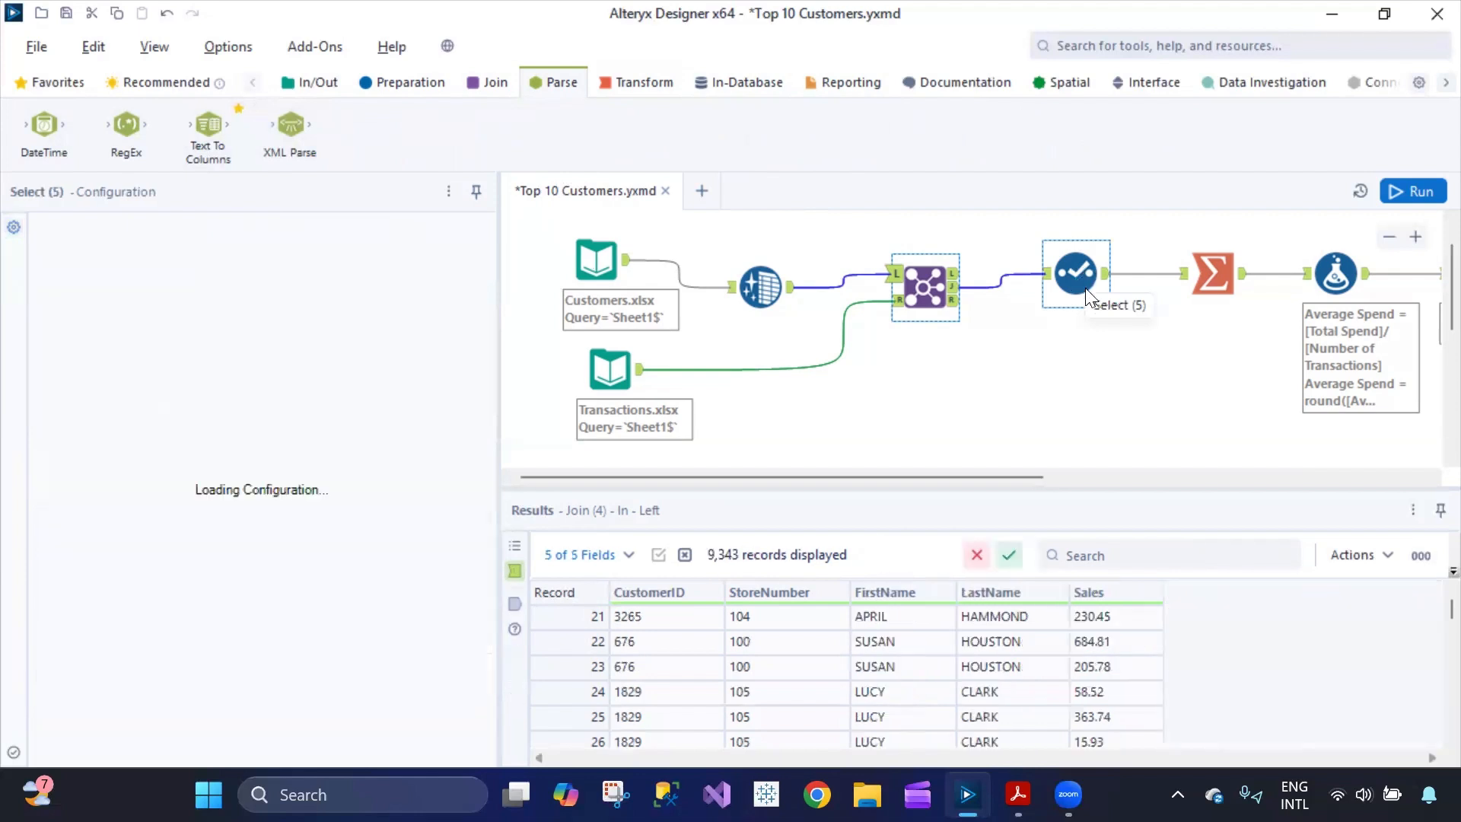
drag(926, 478, 1049, 478)
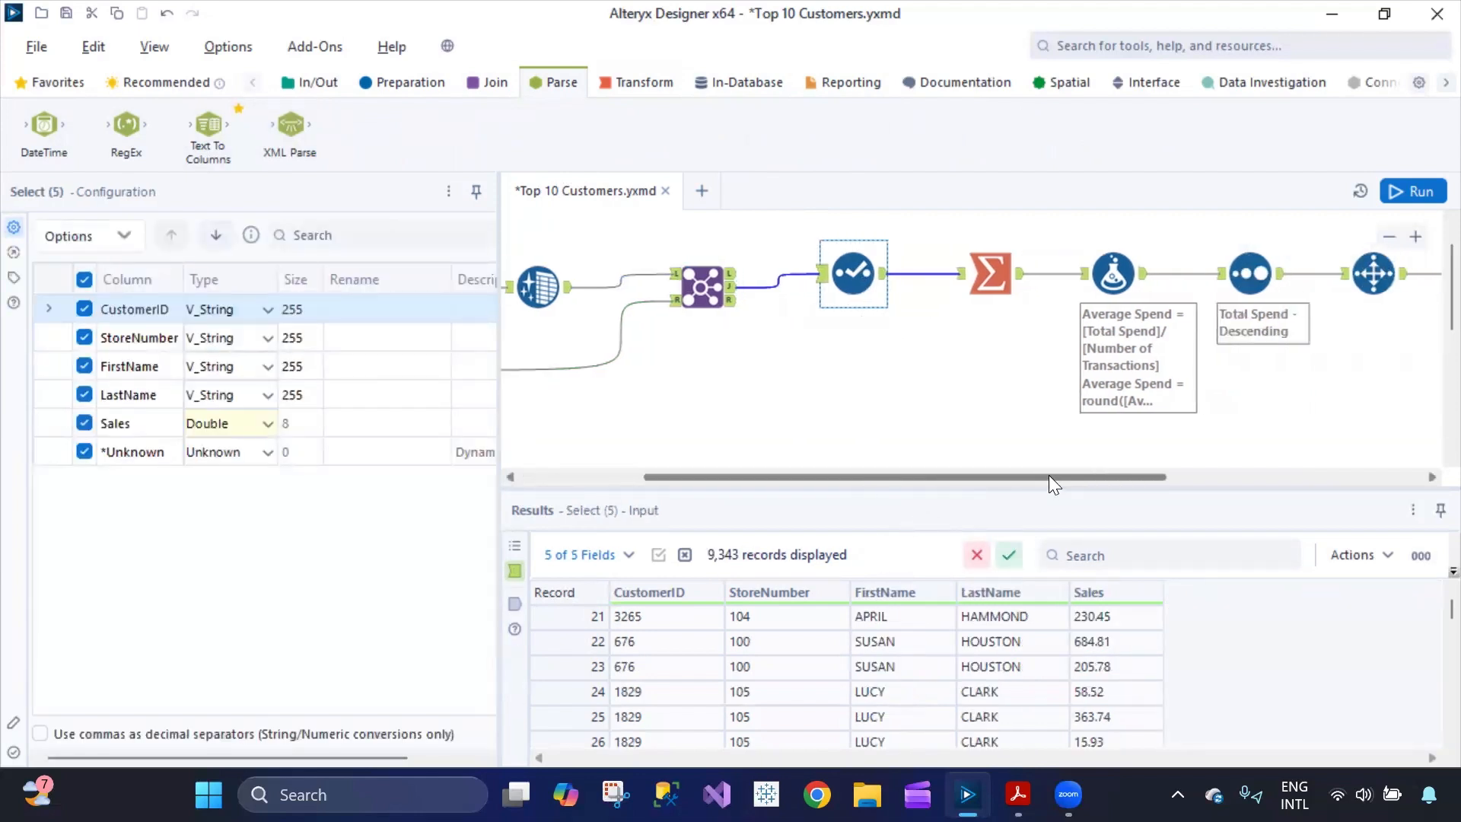
click(1005, 265)
click(620, 84)
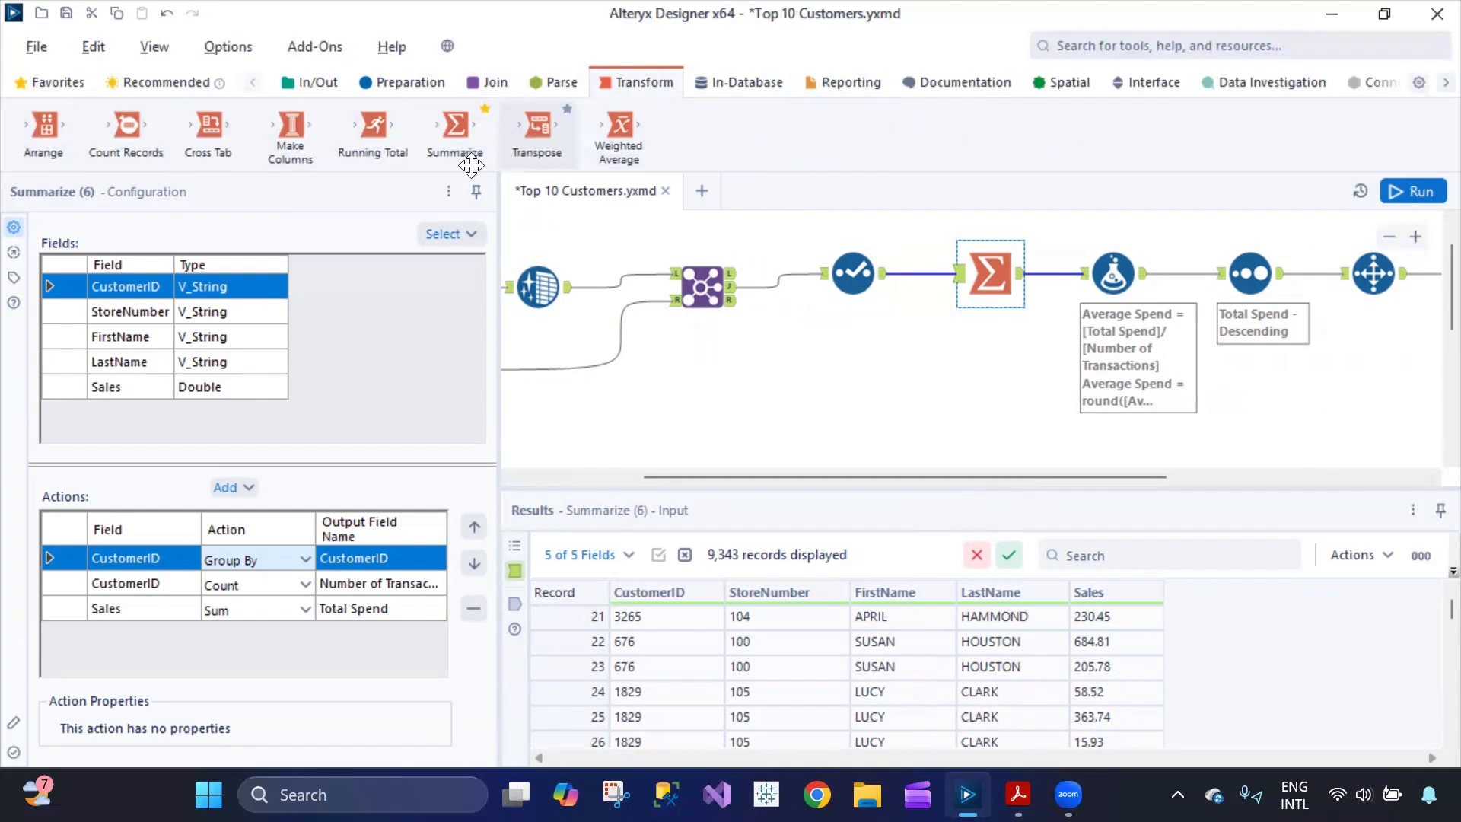
click(1119, 78)
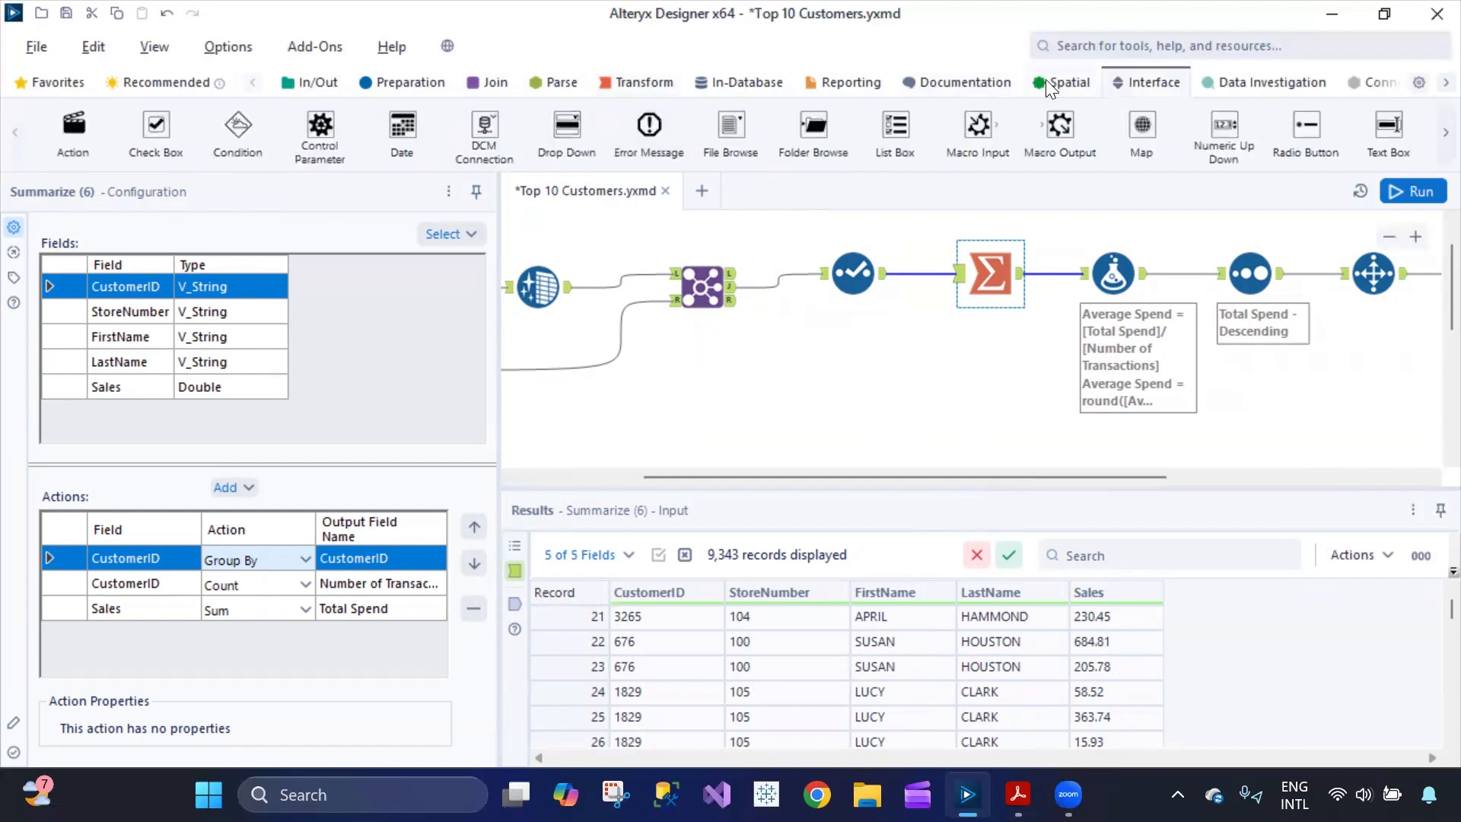
click(1046, 79)
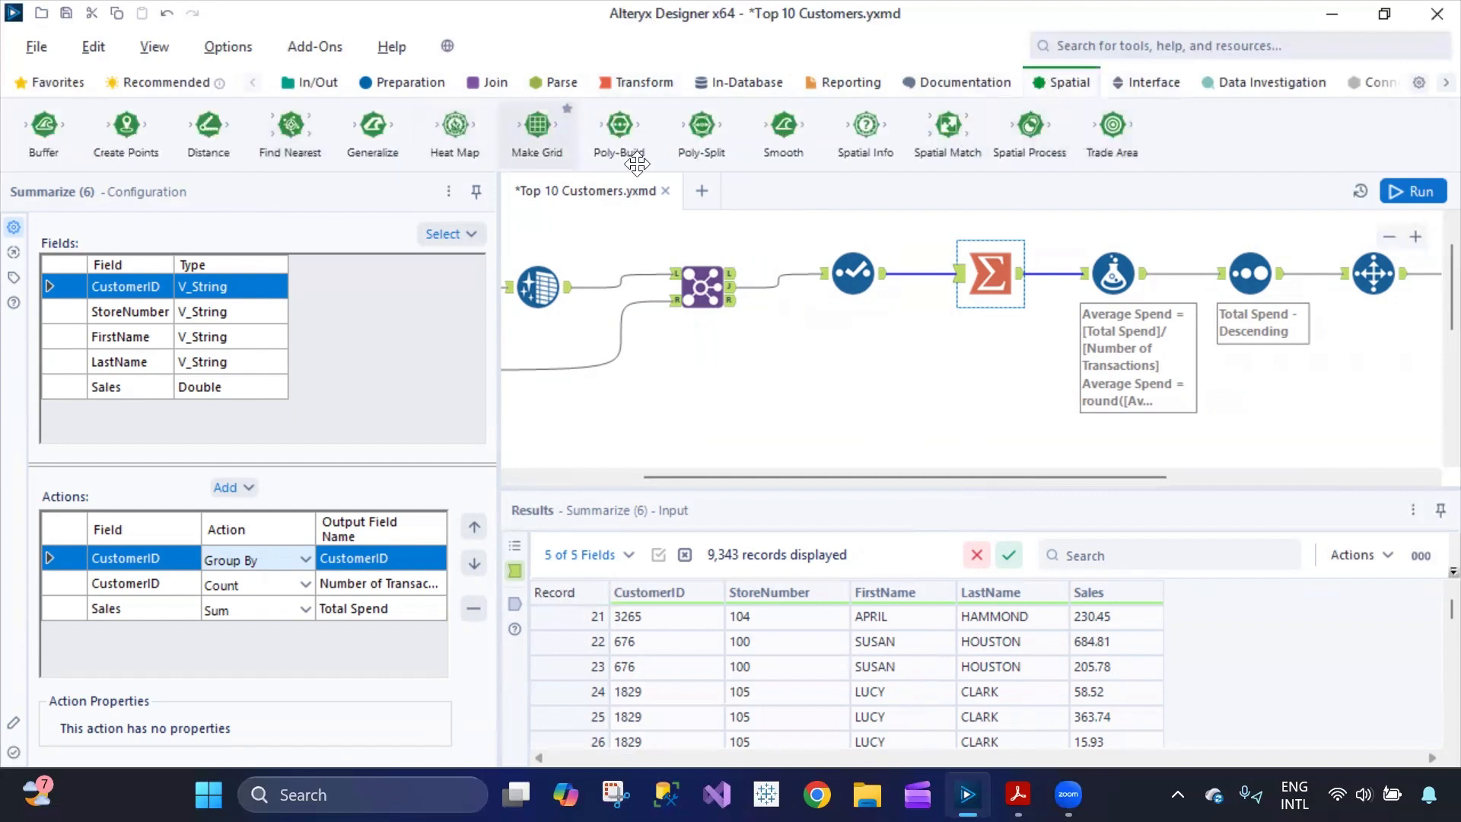
Look over the workflow from inputs to output and review the Data Cleansing and Customers.xlsx input settings
drag(1097, 477, 1343, 457)
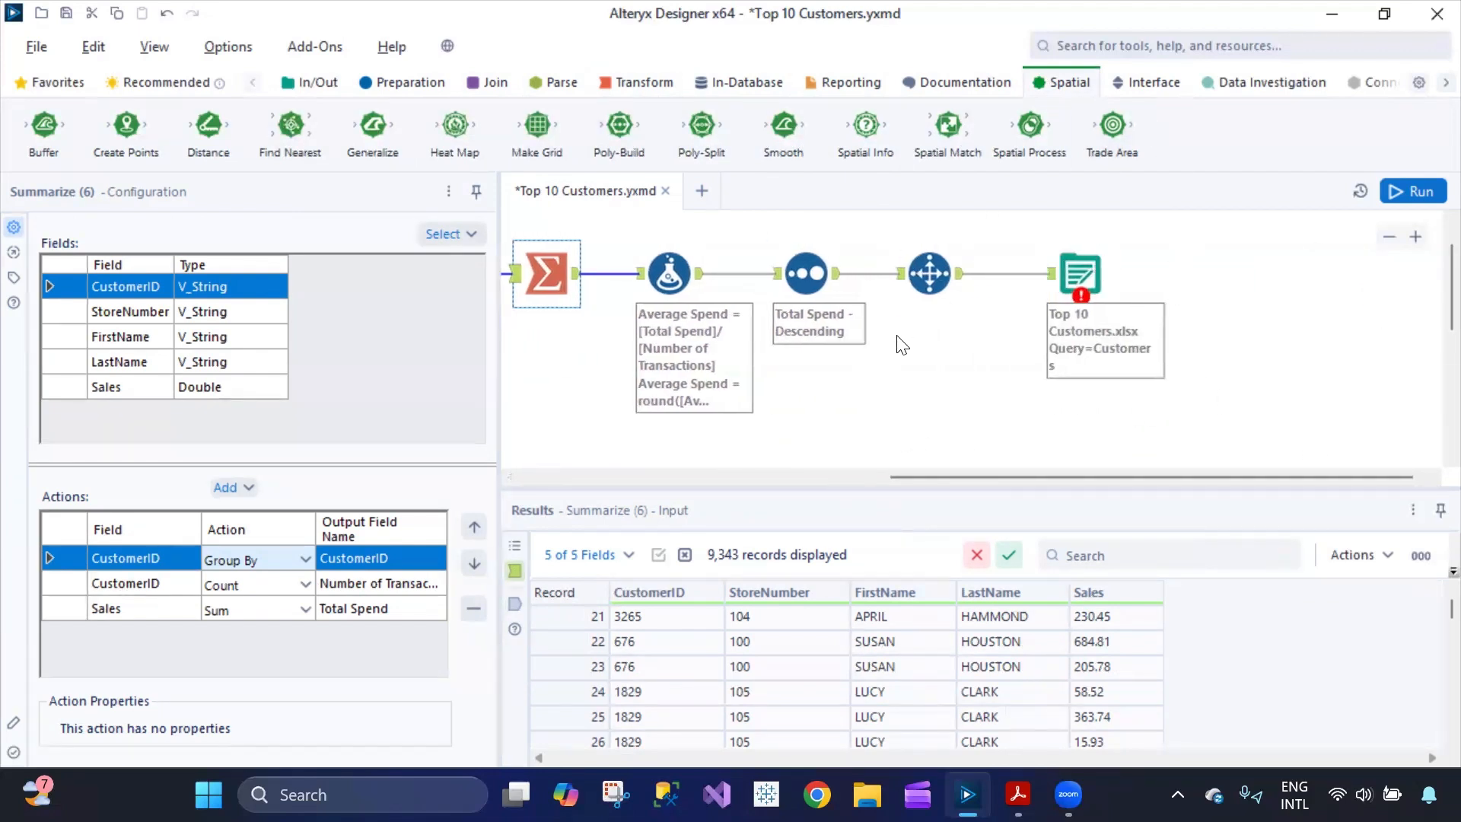
drag(921, 470, 565, 511)
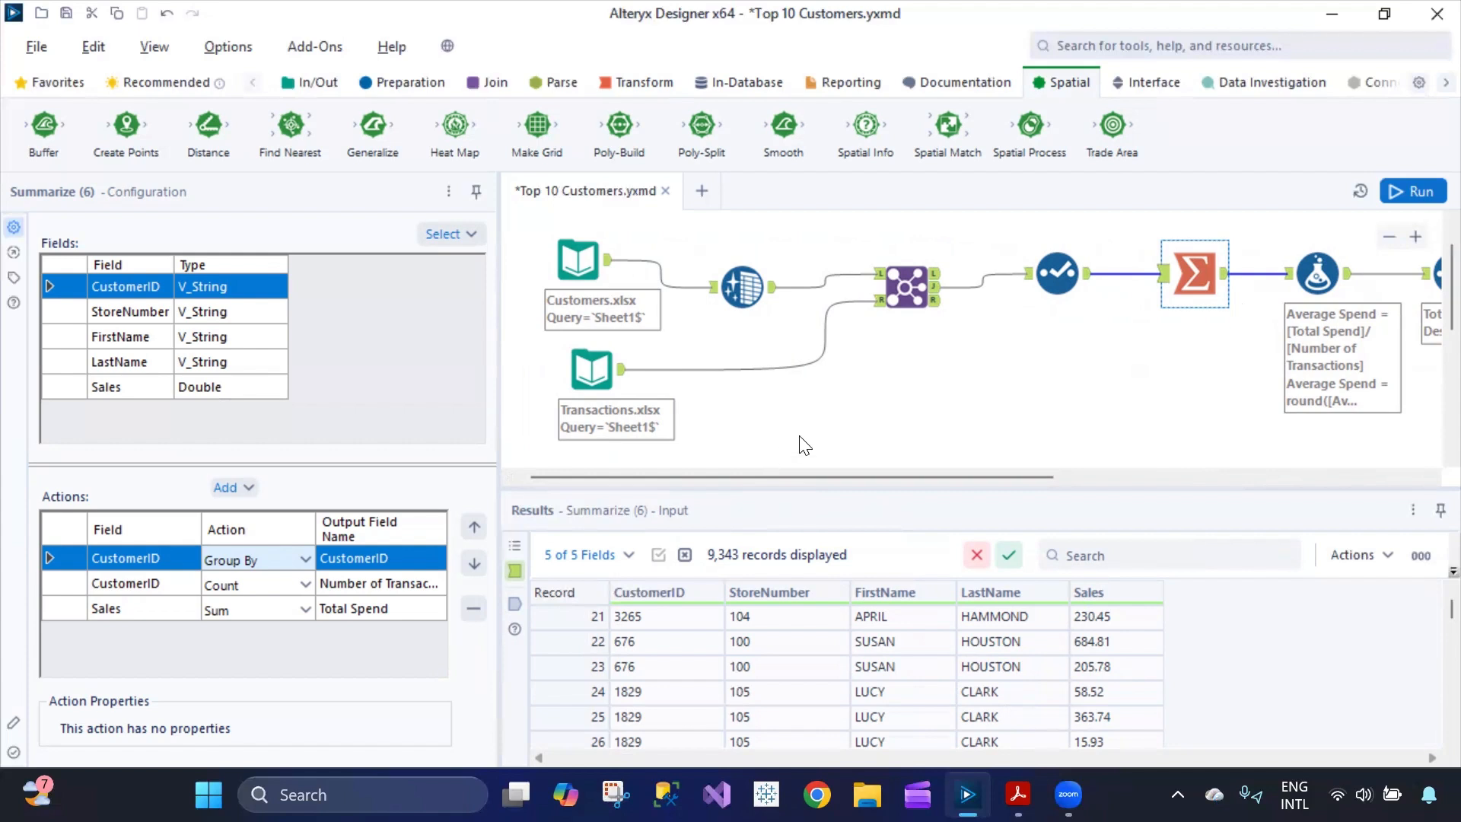
drag(811, 477, 700, 515)
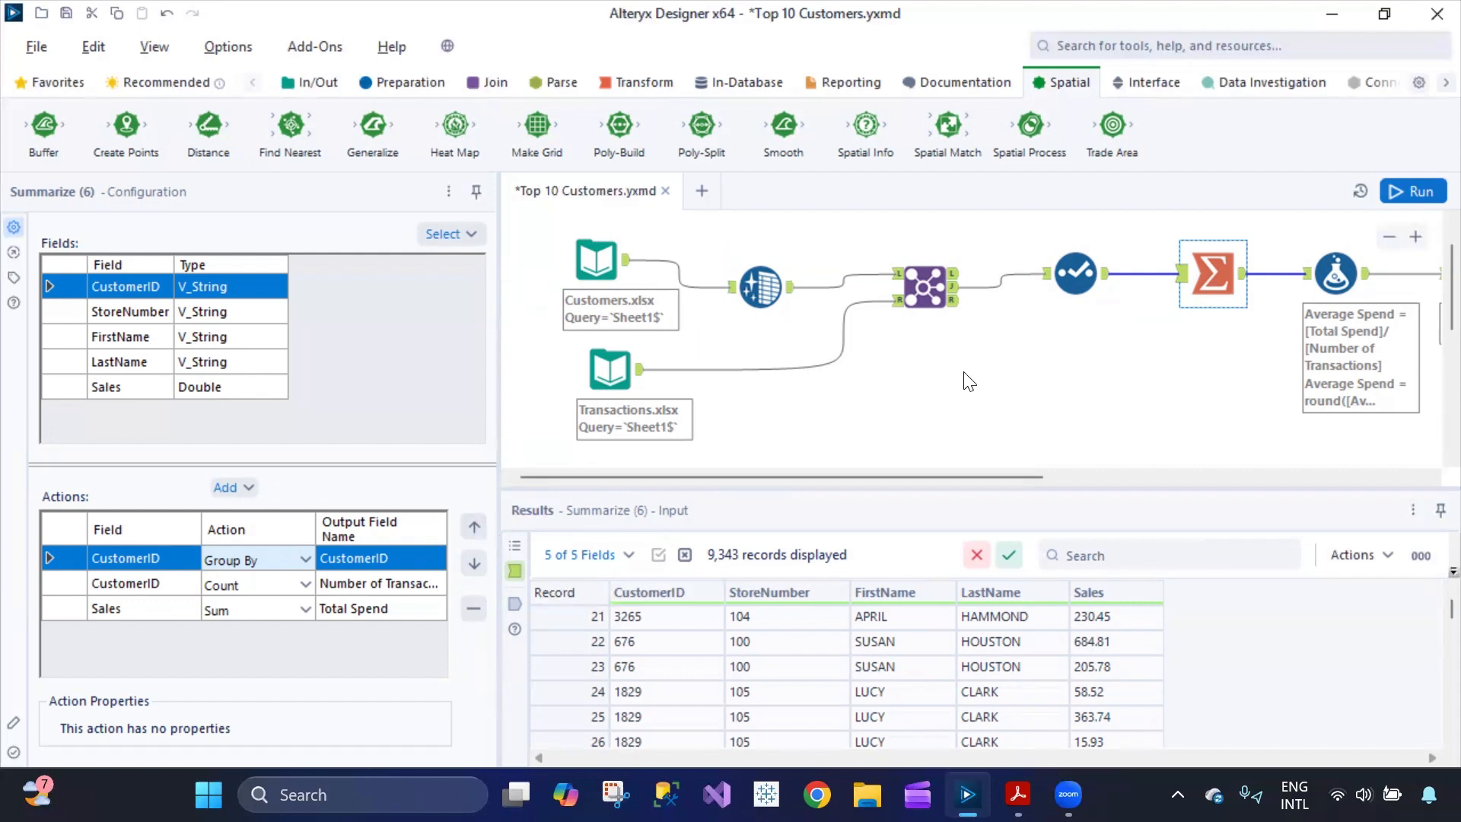
drag(986, 477, 1257, 470)
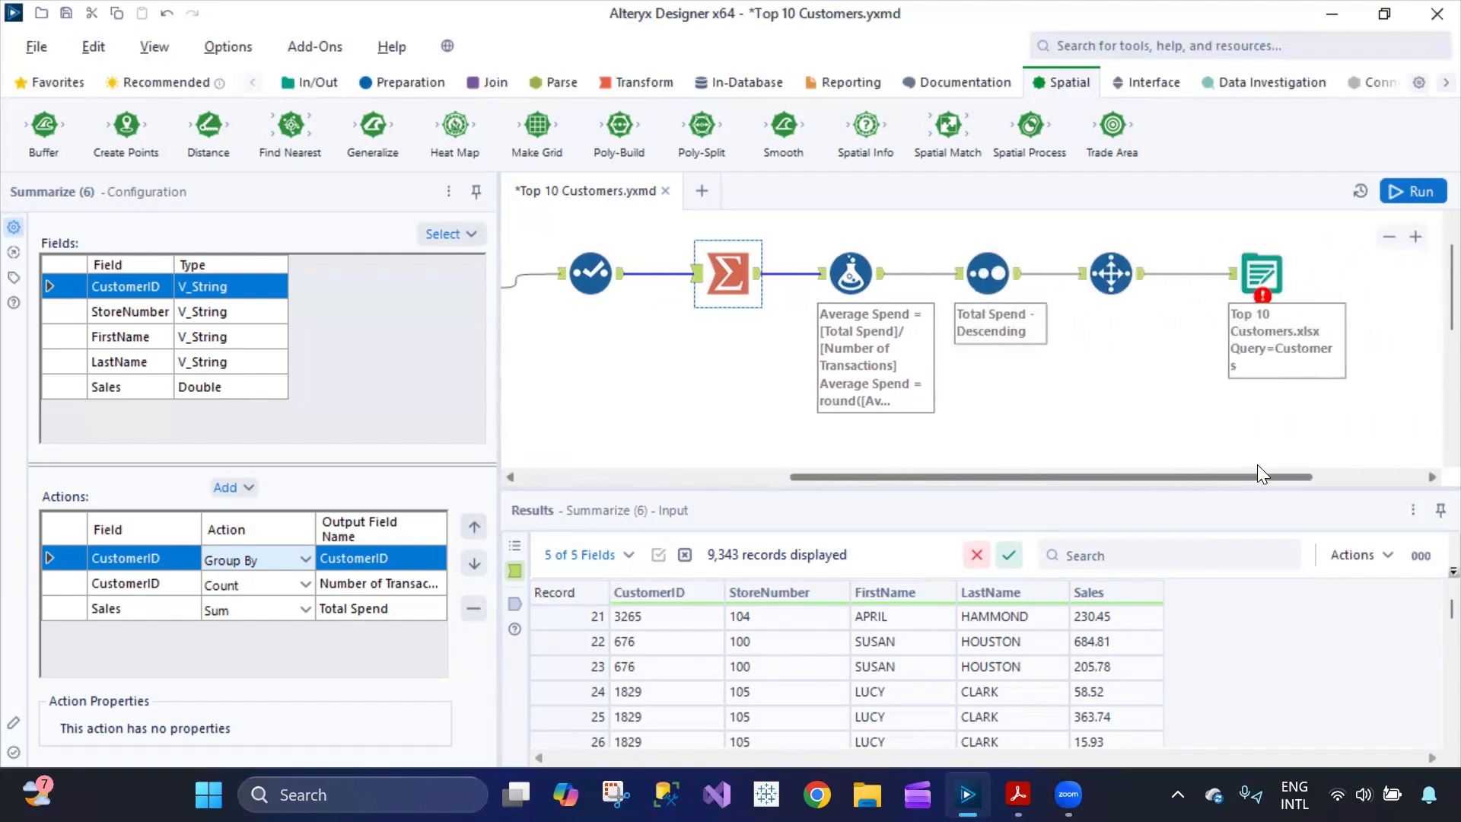
drag(833, 475, 607, 476)
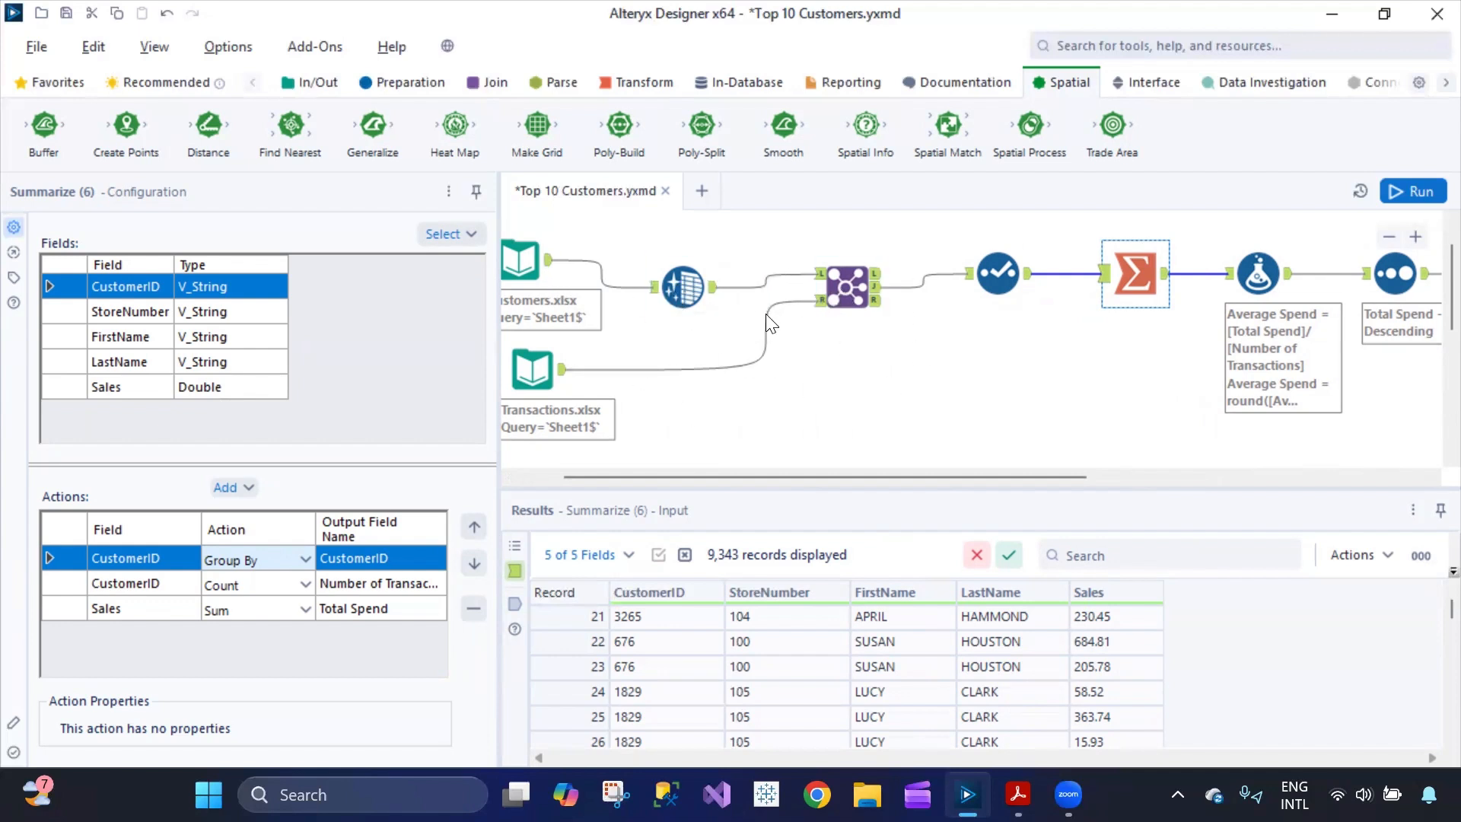
click(685, 293)
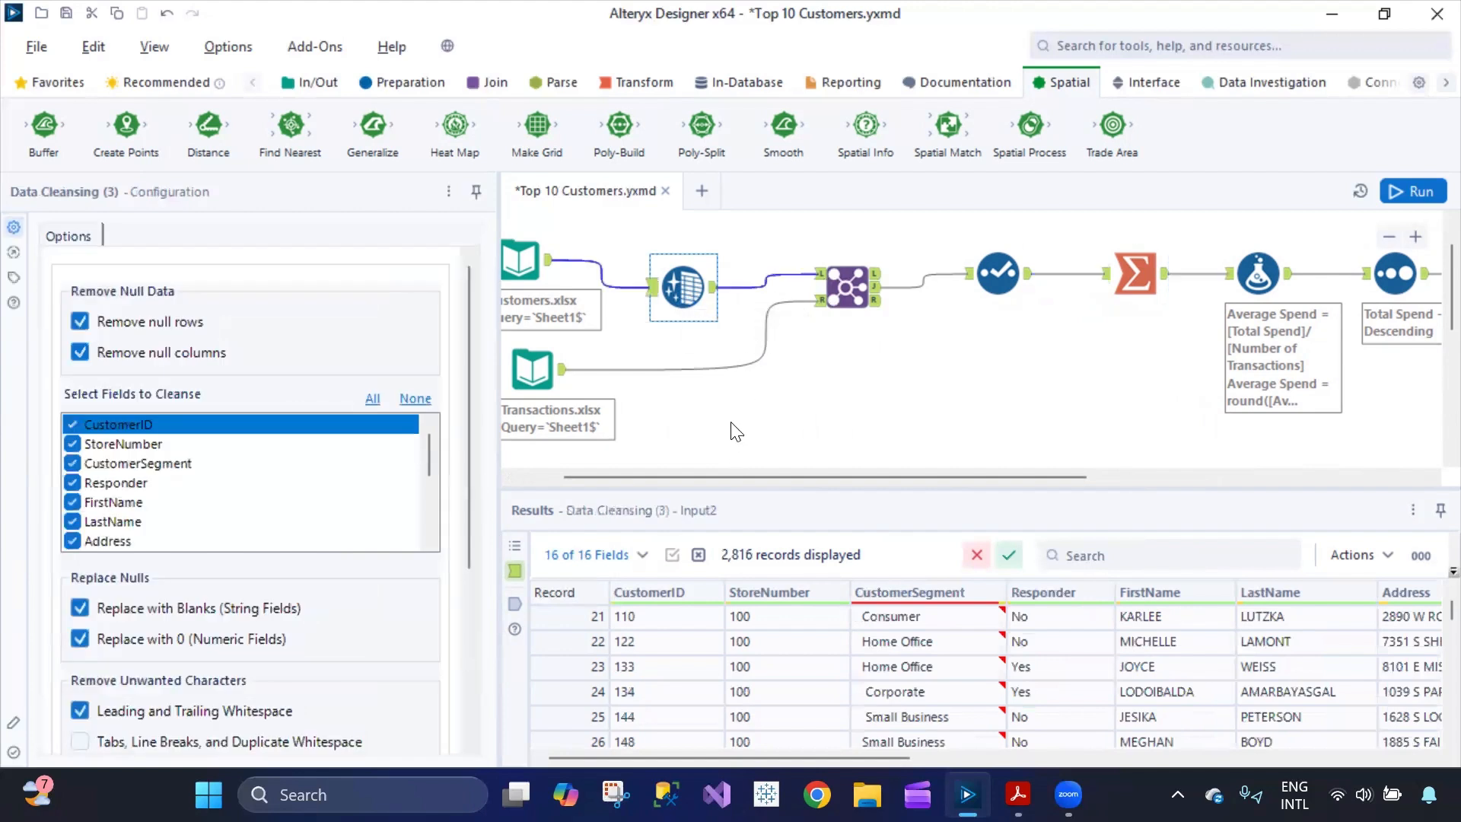
click(519, 259)
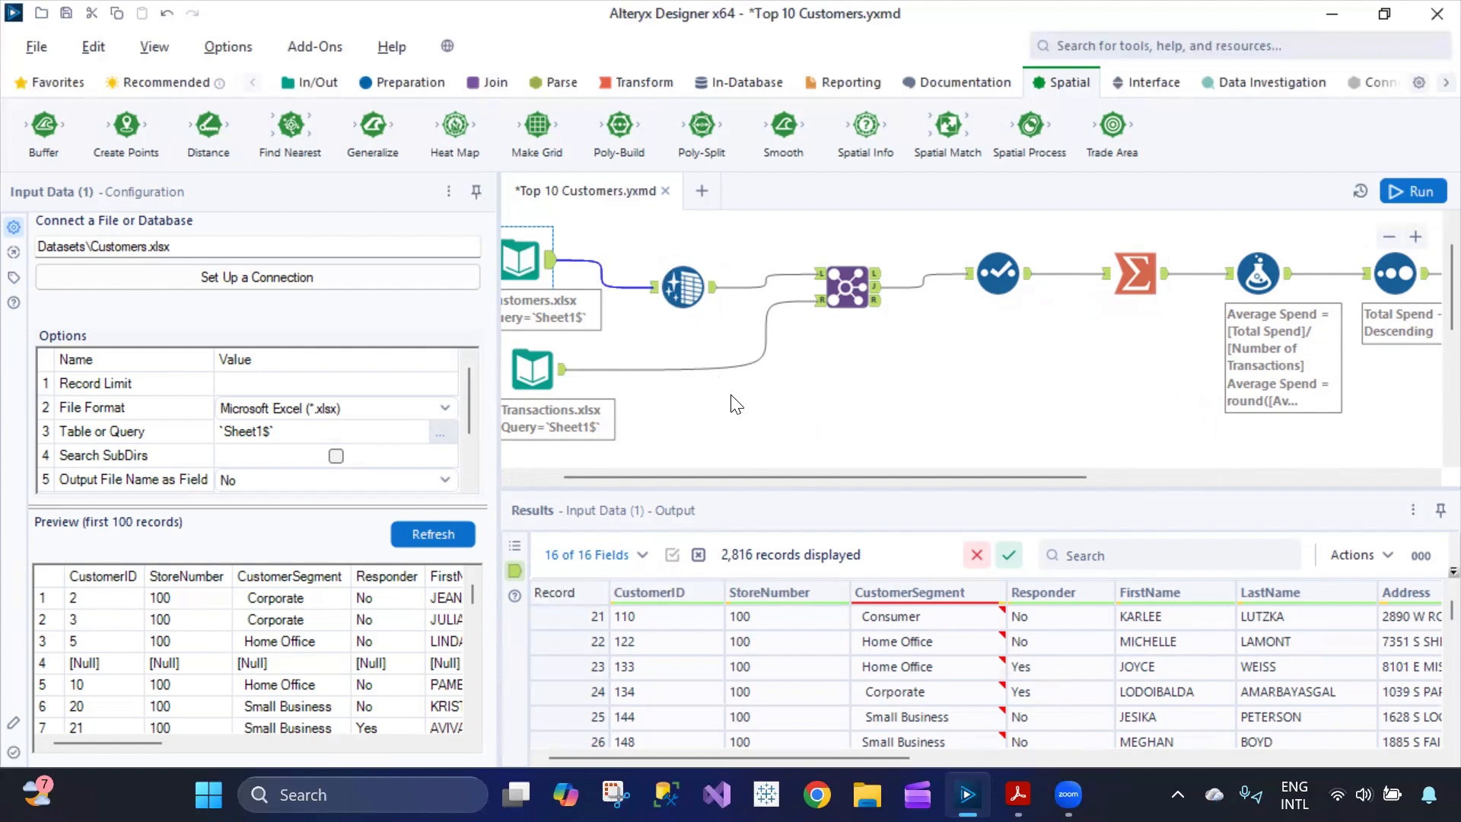
Review which left and right columns the Join tool keeps, and check the Select tool's field types
click(847, 286)
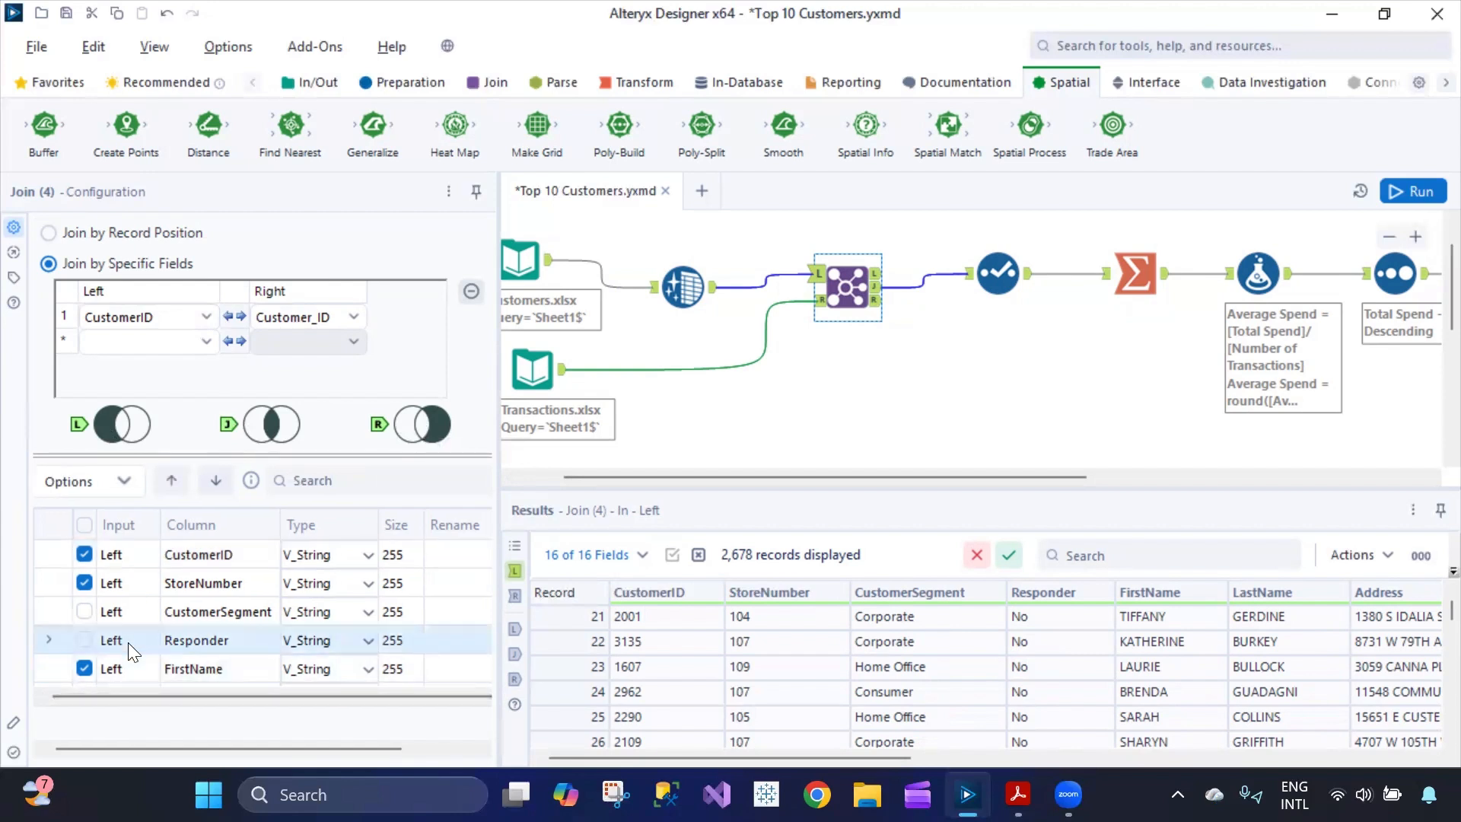
scroll(130, 644, down, 5)
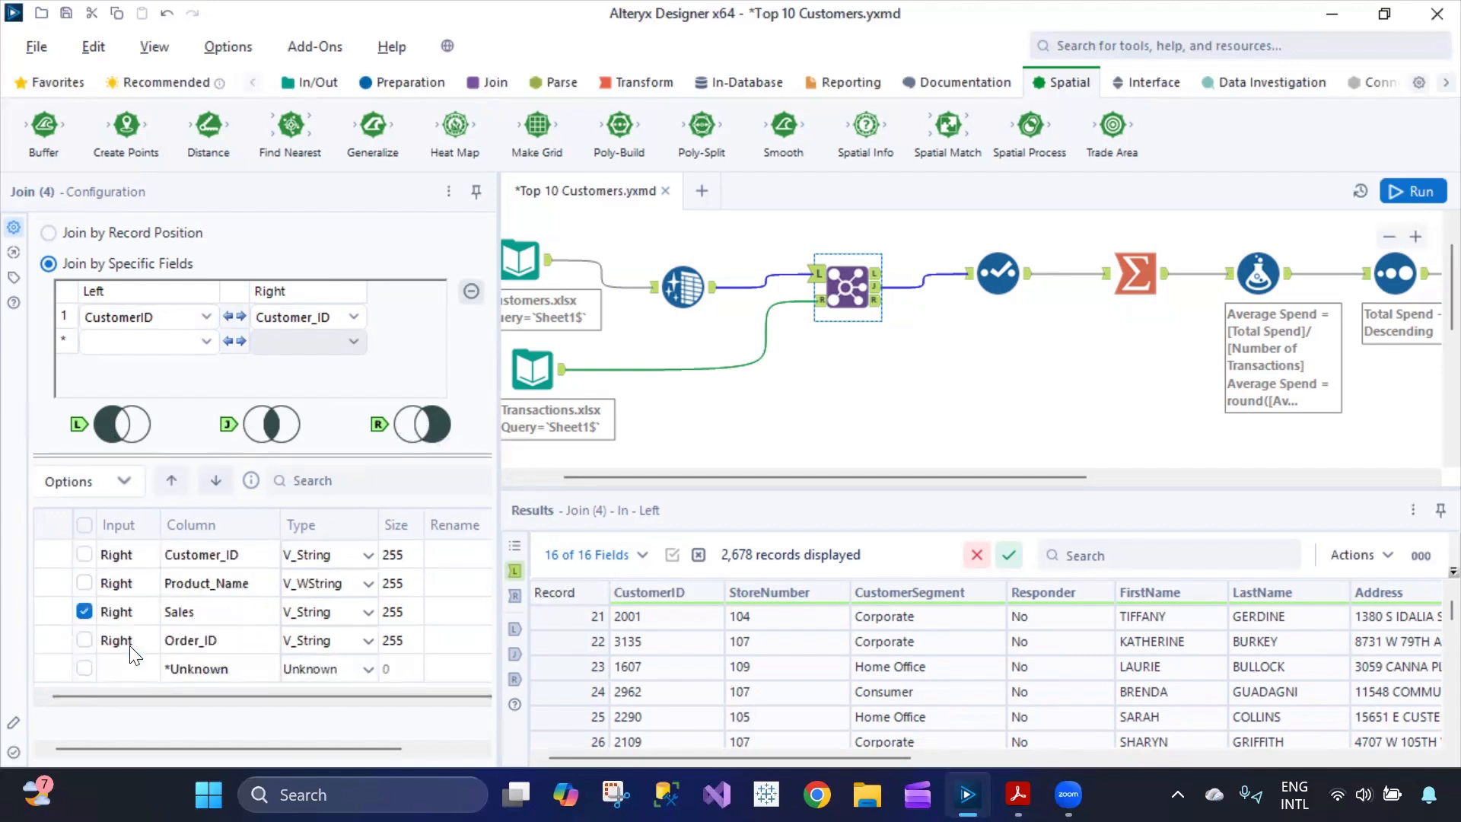
scroll(149, 640, up, 5)
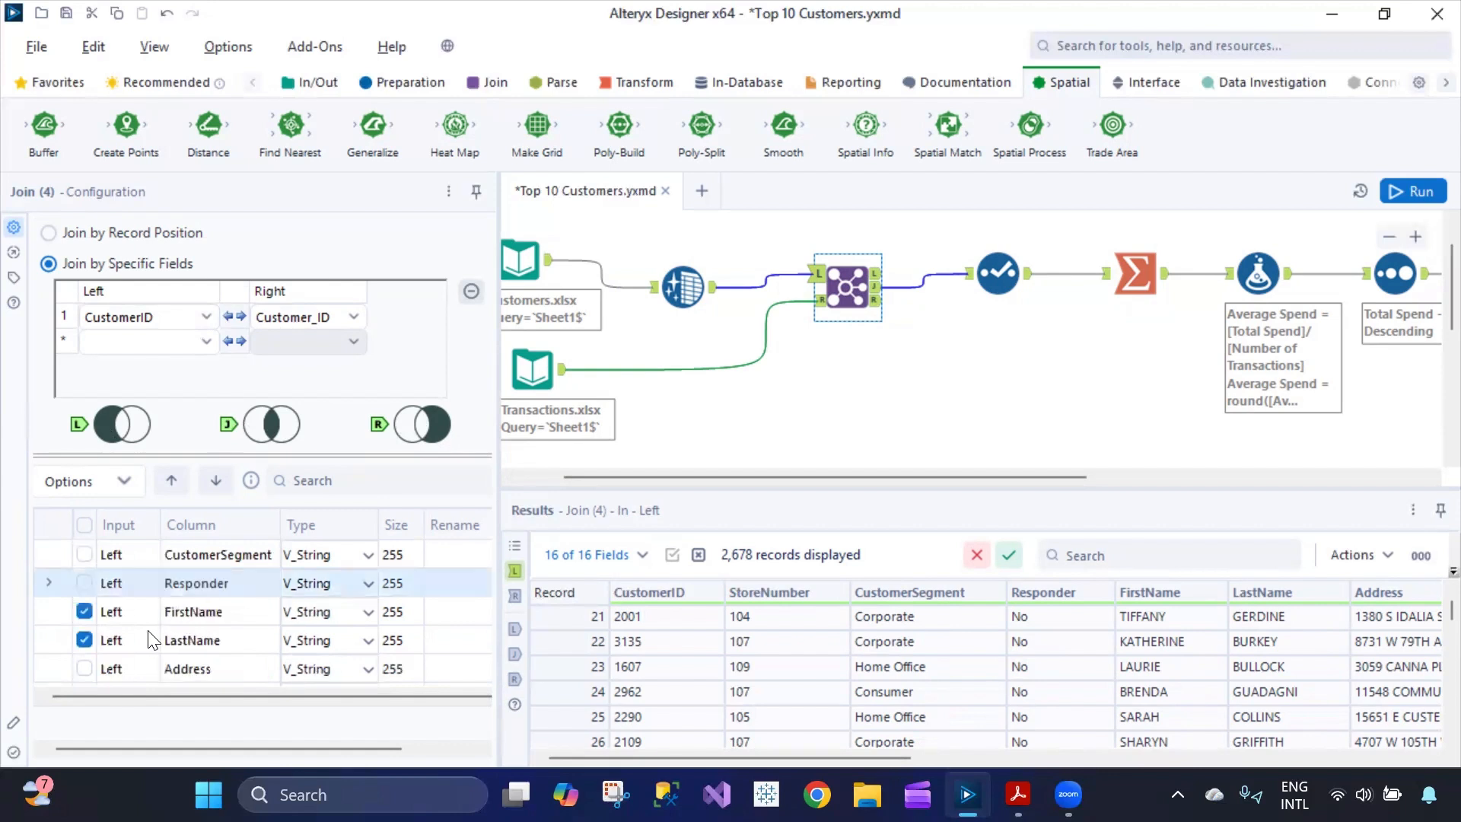
scroll(149, 632, down, 4)
scroll(152, 639, up, 4)
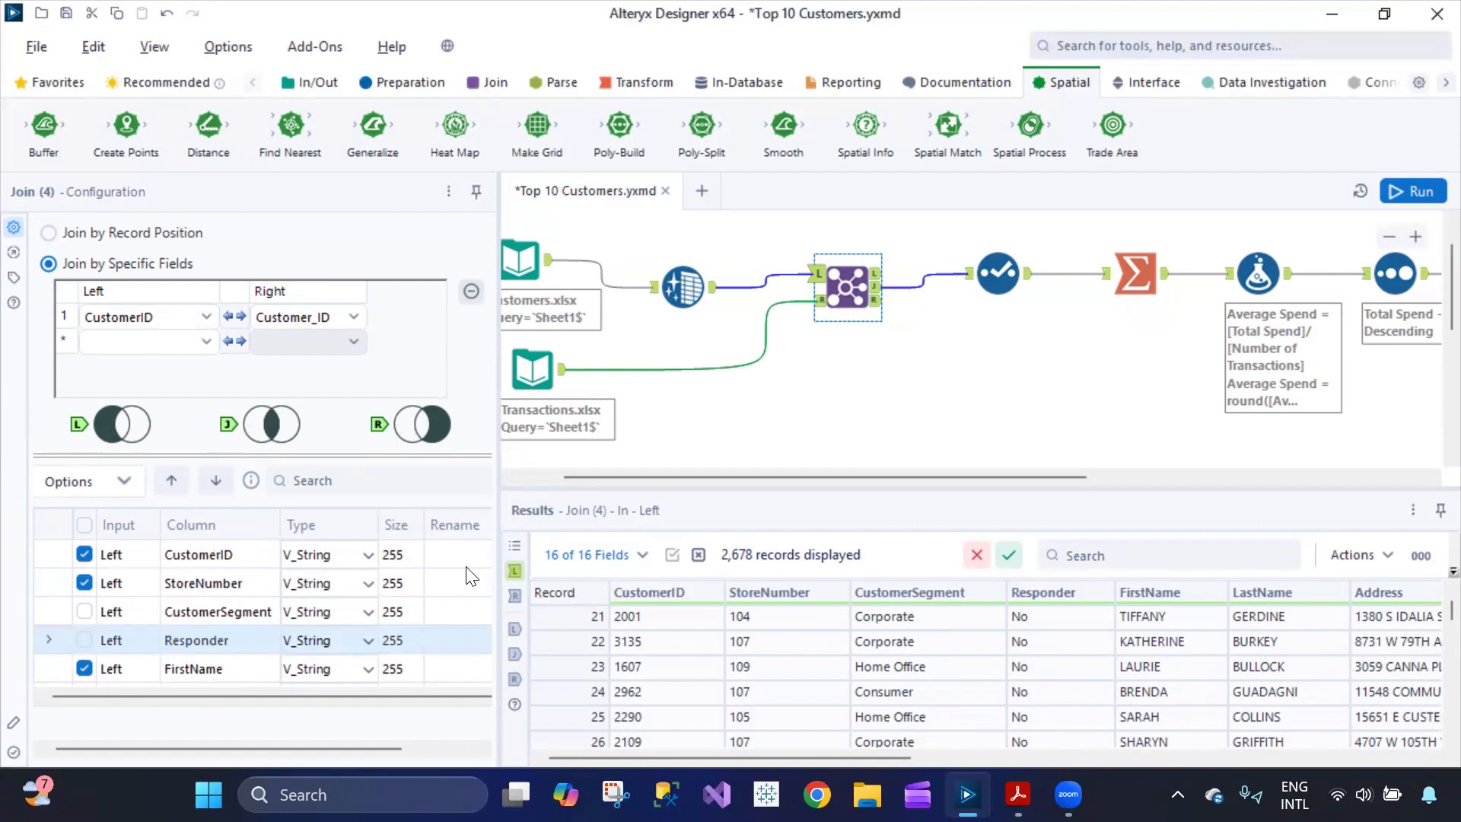
click(986, 285)
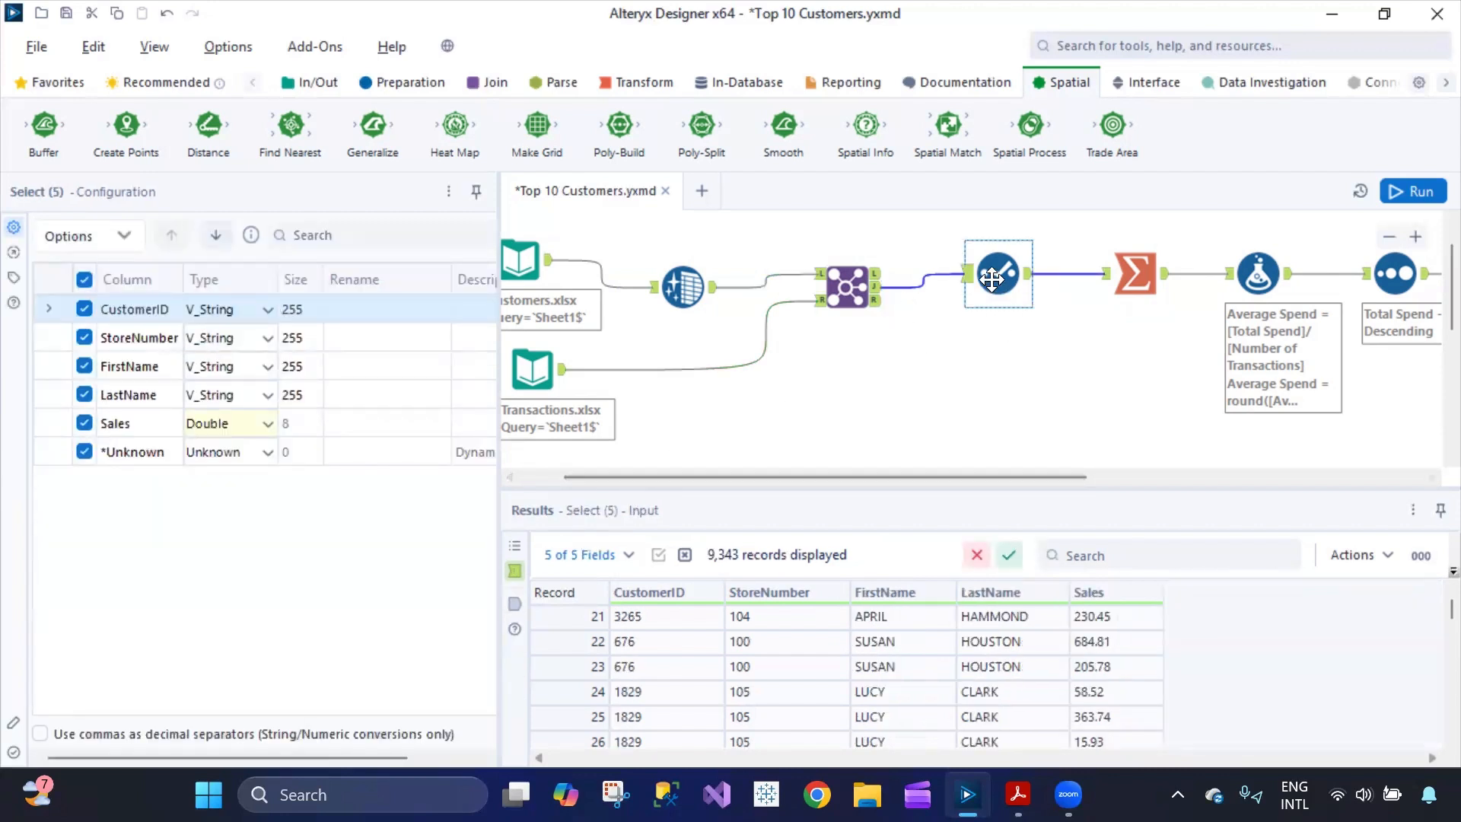
Add a Max action on the CustomerID field in the Summarize tool
click(1137, 274)
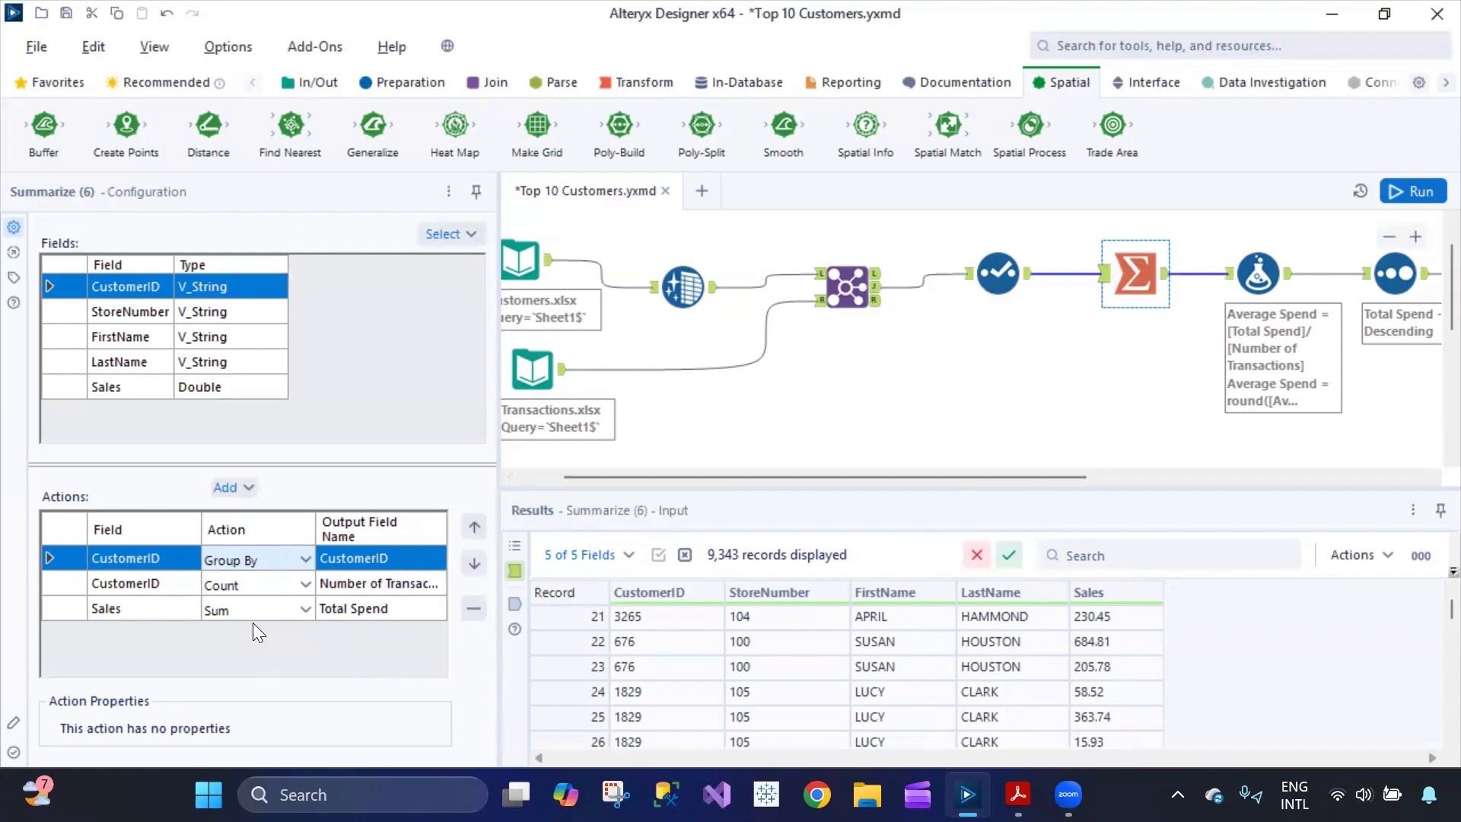
click(249, 492)
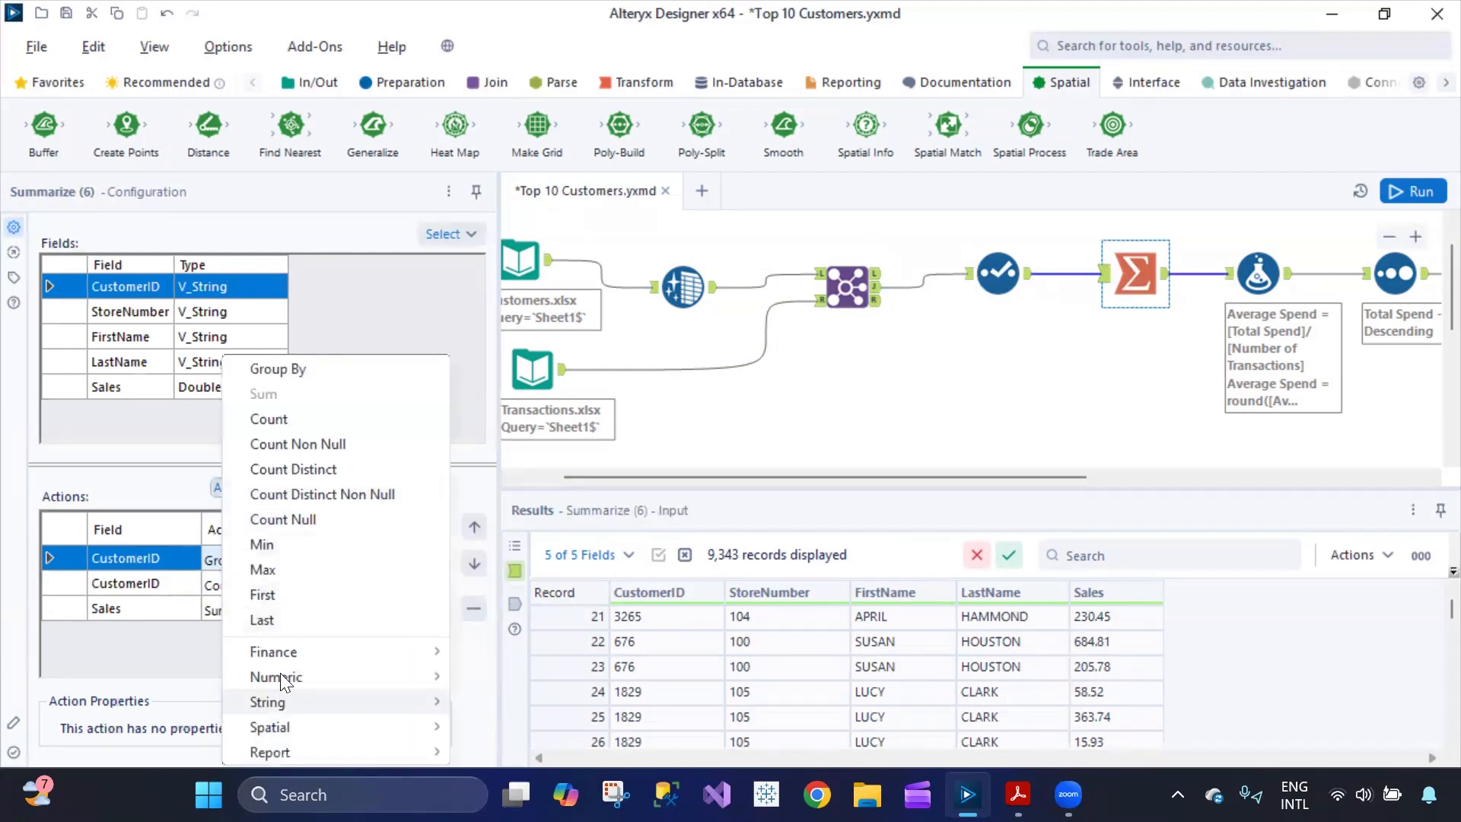
click(263, 570)
click(206, 616)
click(190, 401)
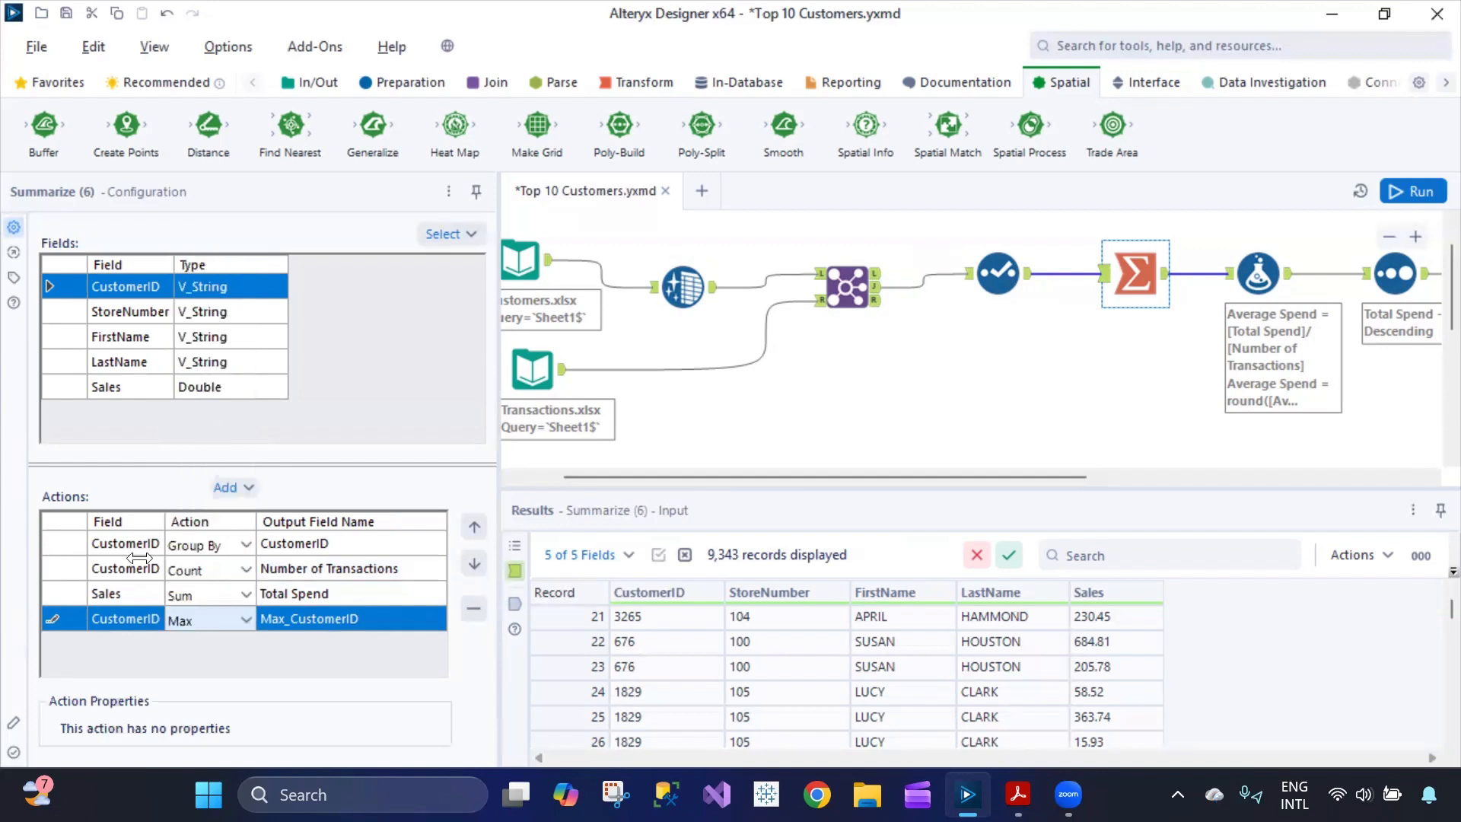
click(134, 621)
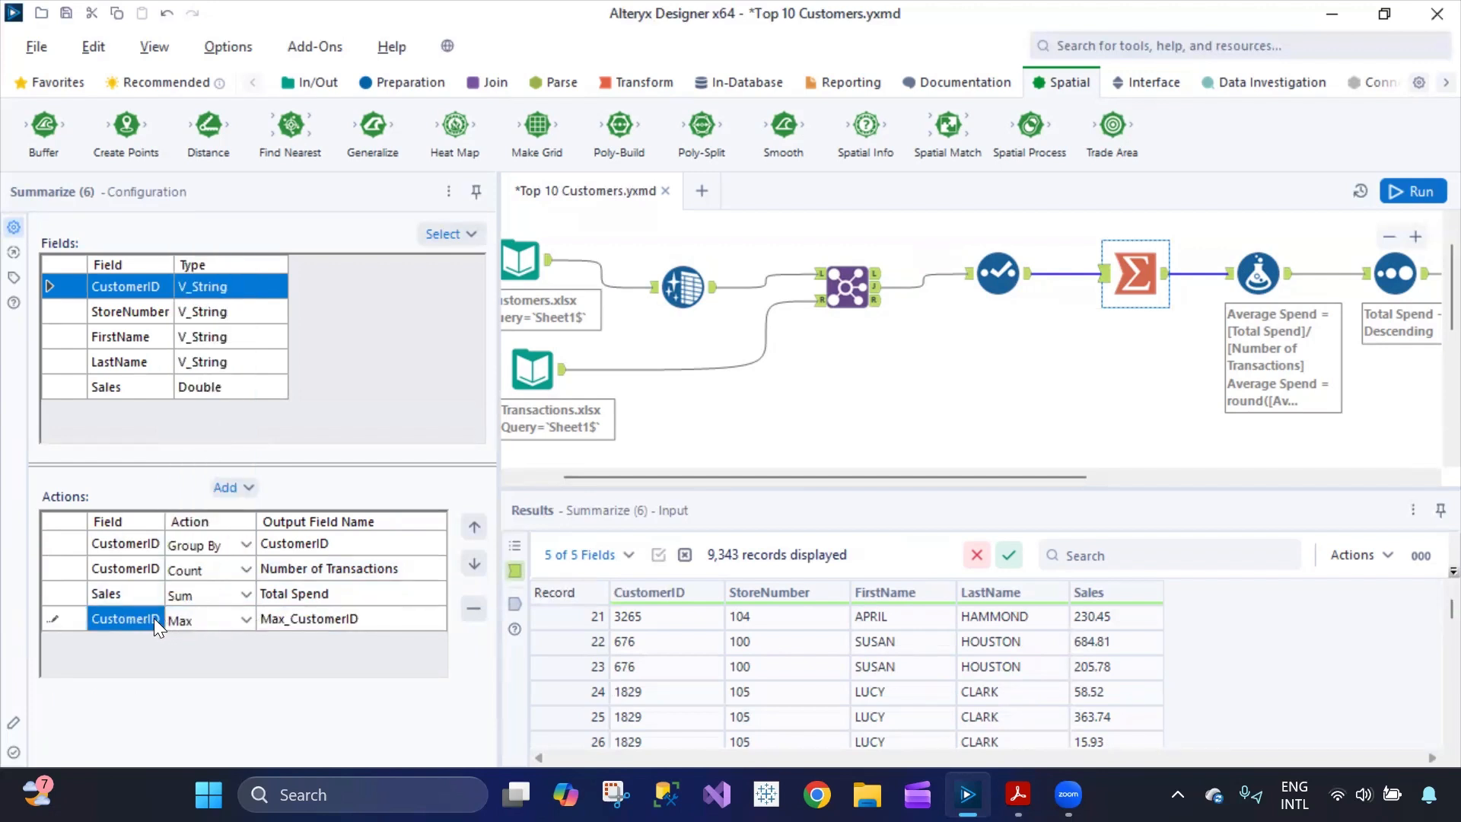
click(207, 617)
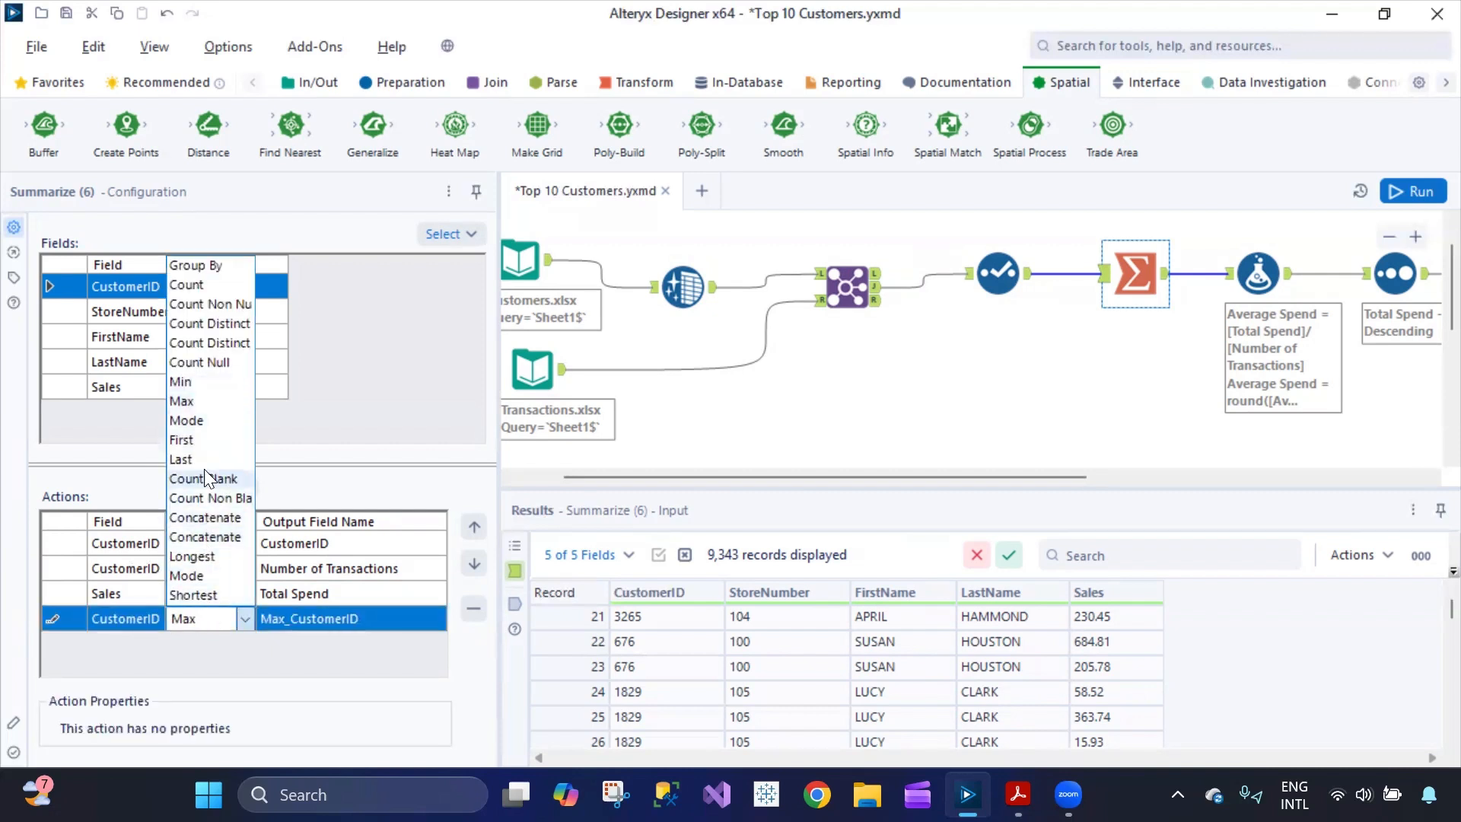
click(203, 404)
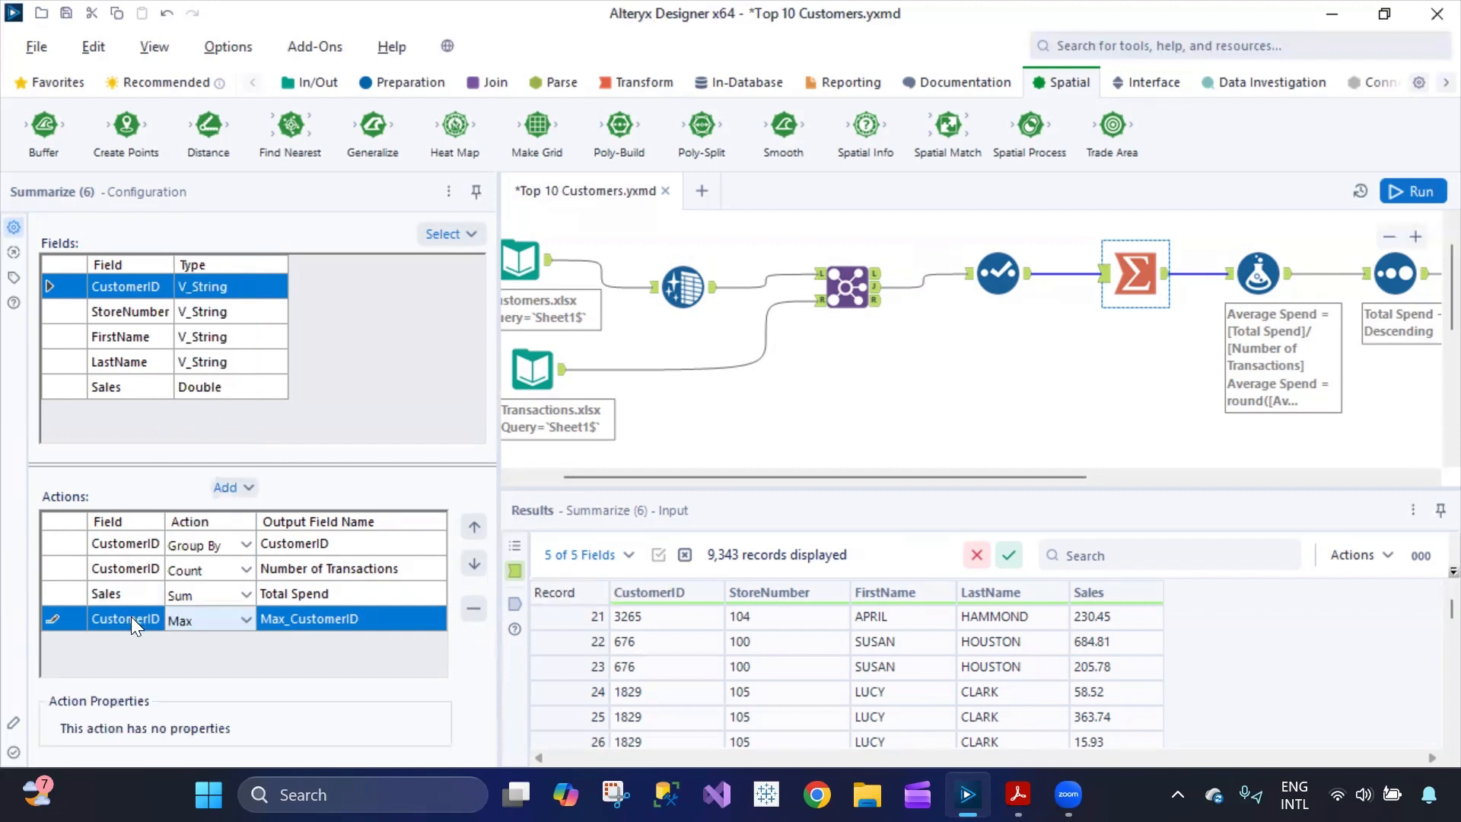
Rename the output field of the CustomerID Max action to Max_Sales
click(102, 619)
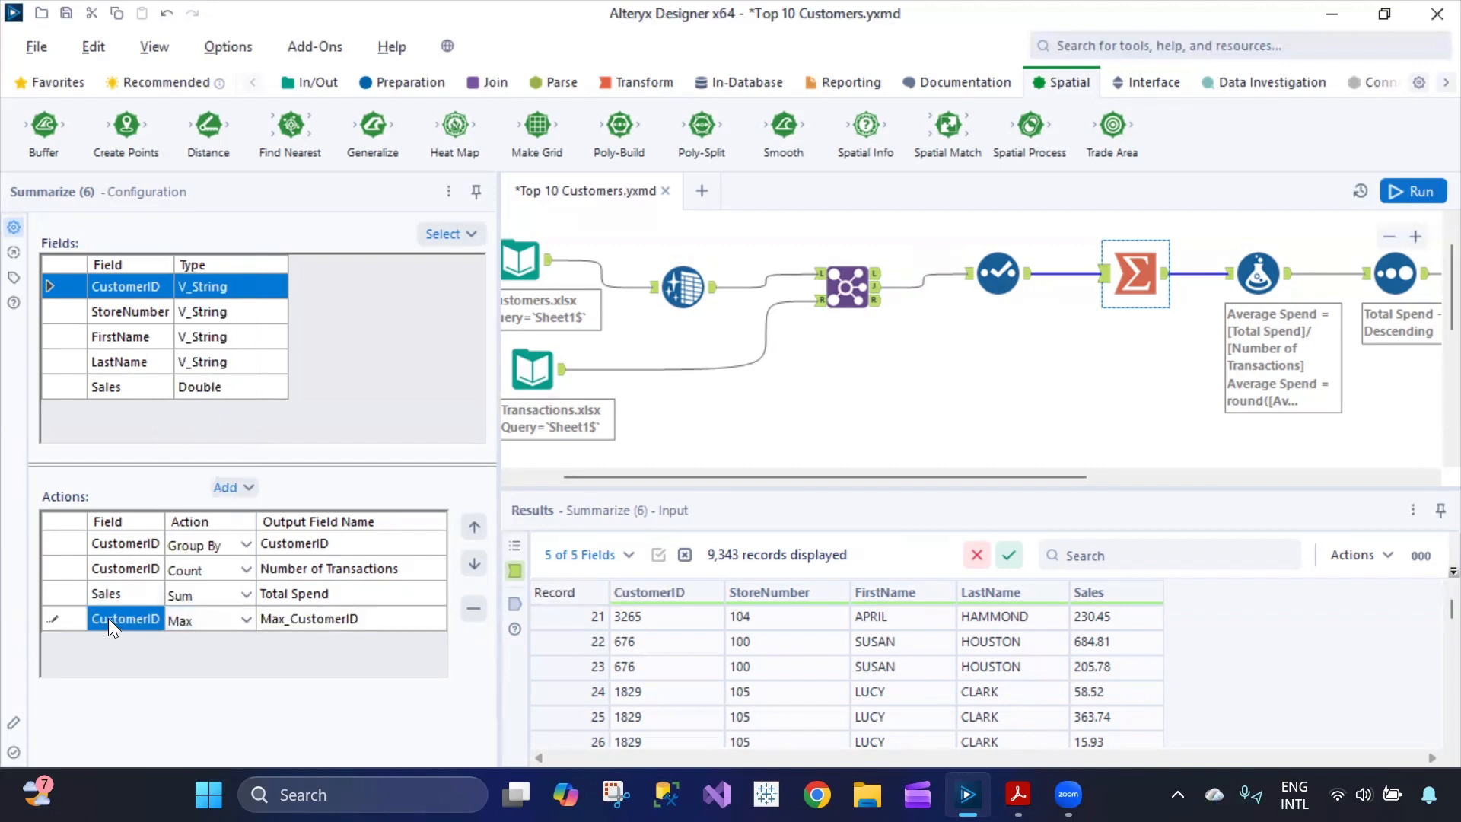
click(317, 615)
click(321, 615)
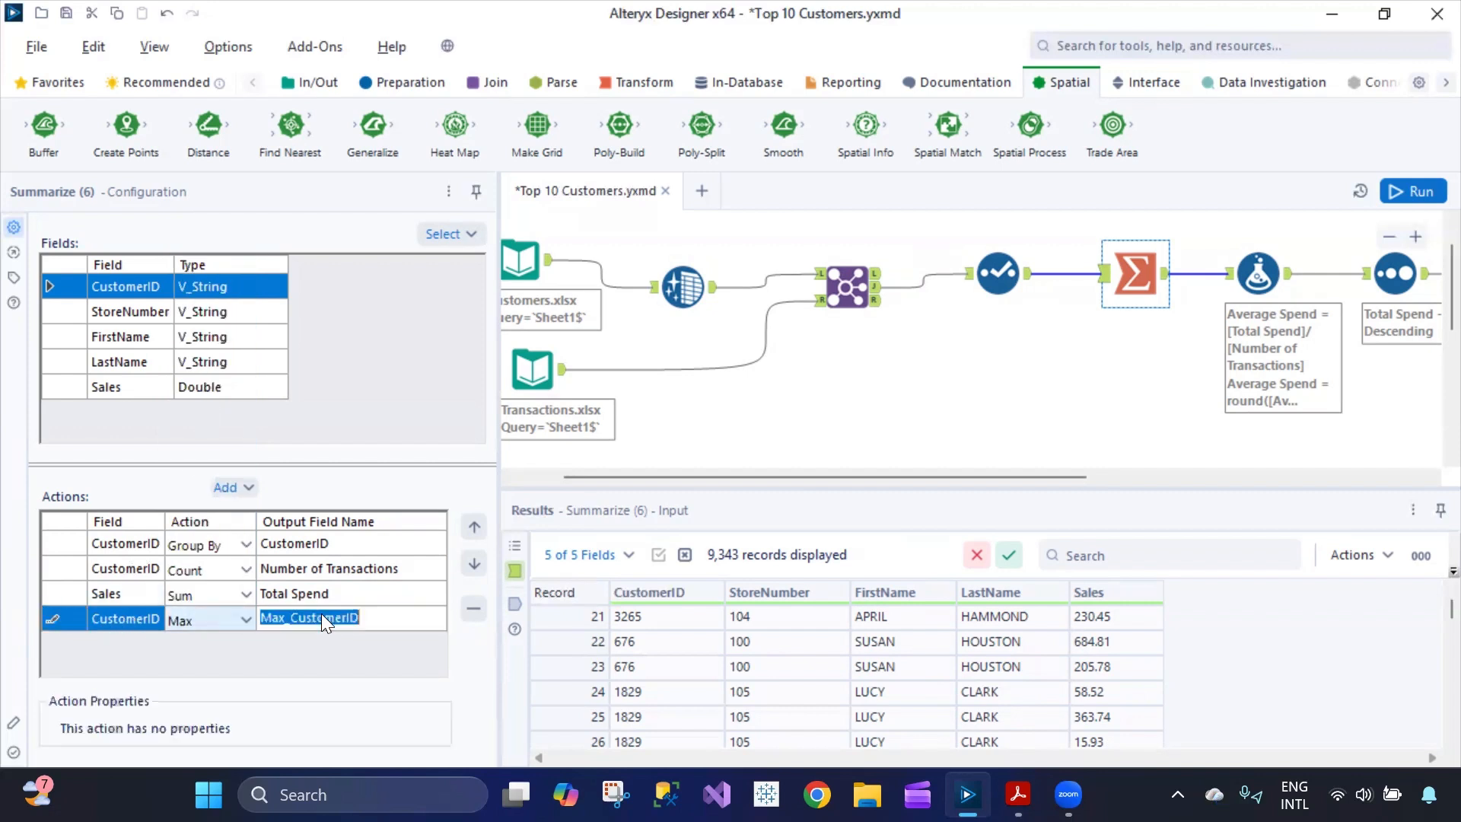
text(Max_Sales)
click(360, 613)
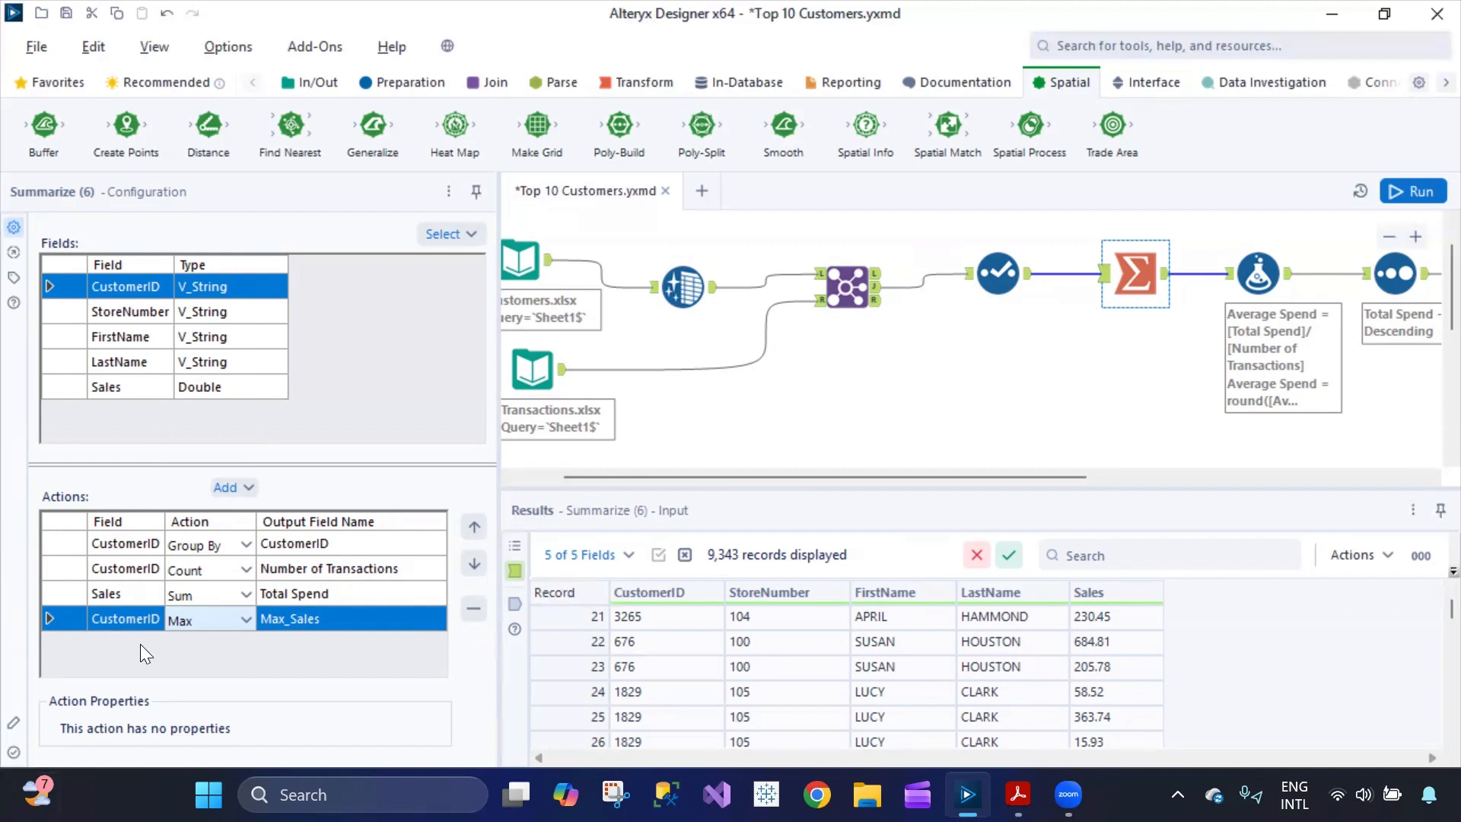
Compare the aggregation choices offered for the Sales Sum action and the CustomerID Max action
click(138, 618)
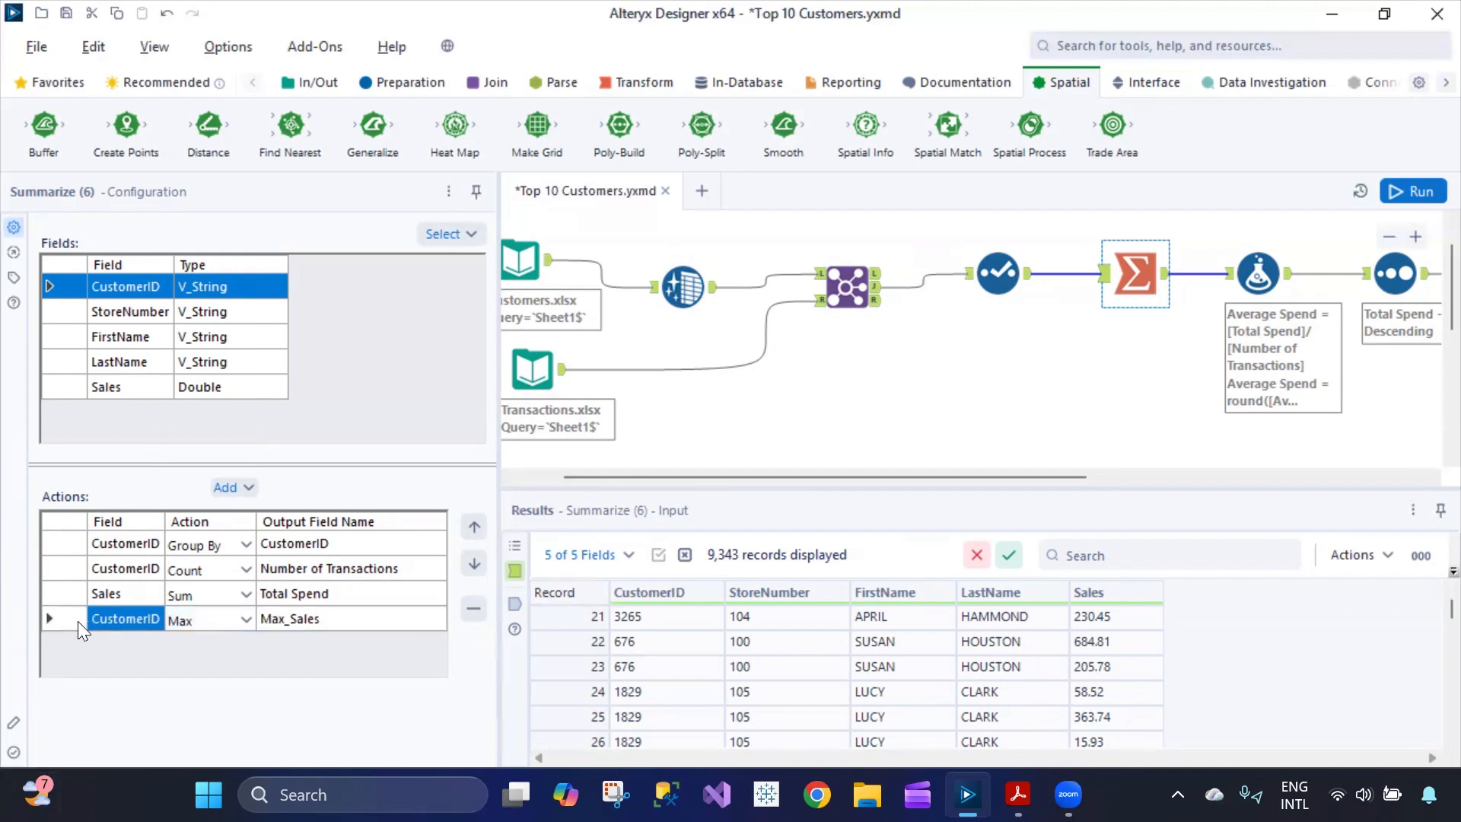
click(52, 621)
click(102, 618)
click(181, 615)
click(134, 599)
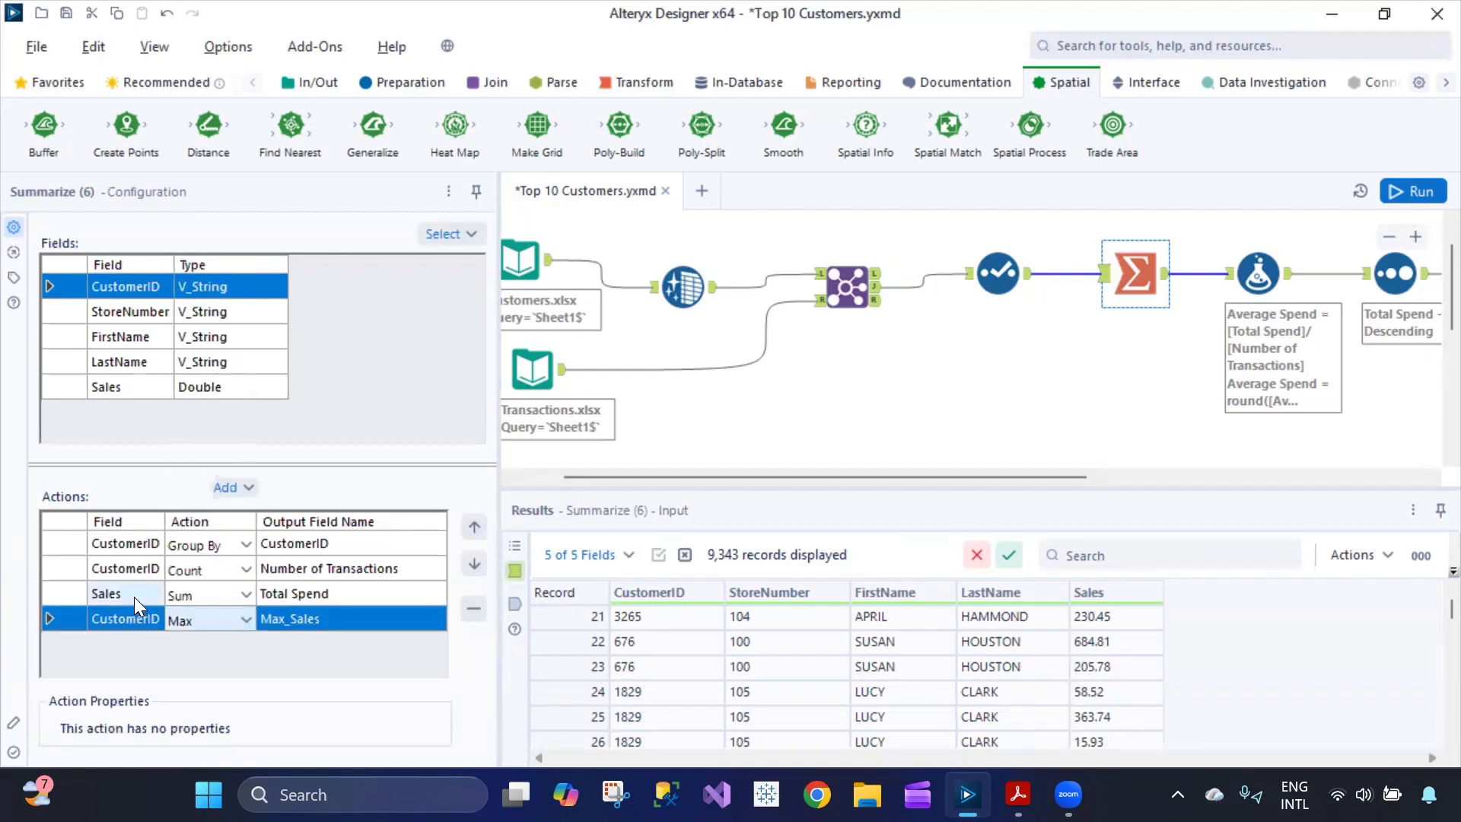
click(134, 597)
click(179, 597)
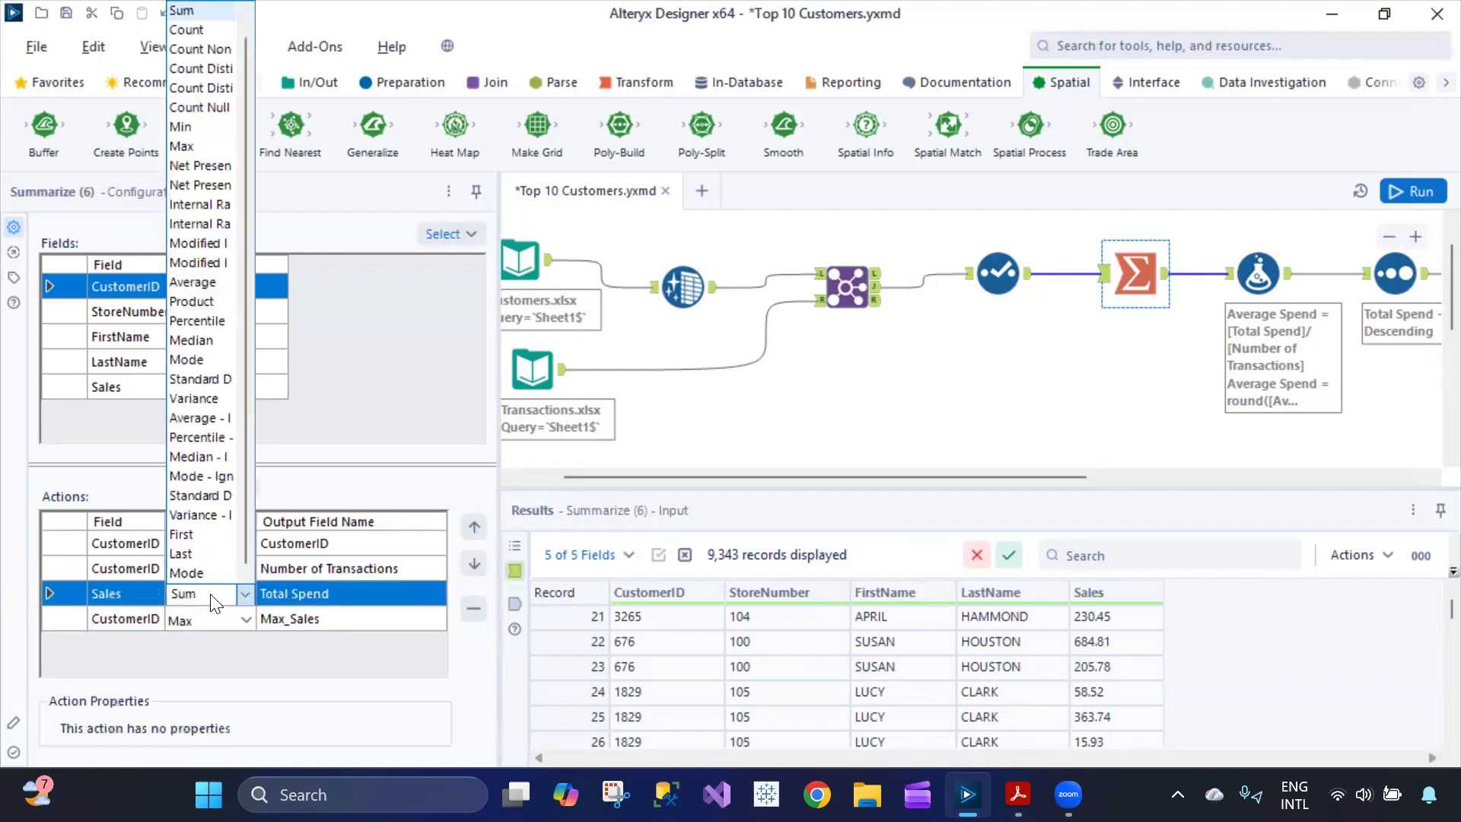
click(210, 616)
click(210, 617)
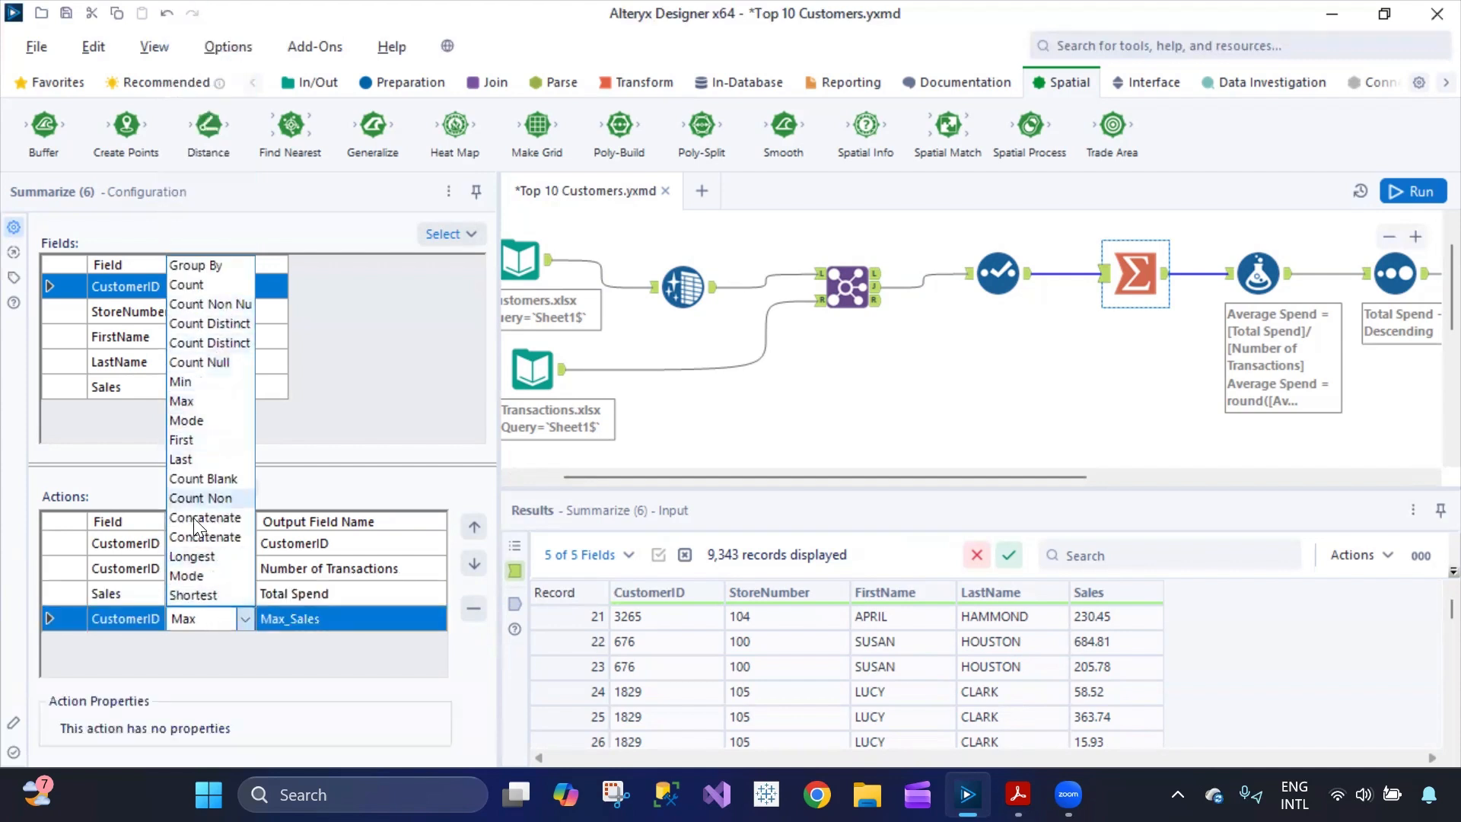
click(196, 641)
click(109, 598)
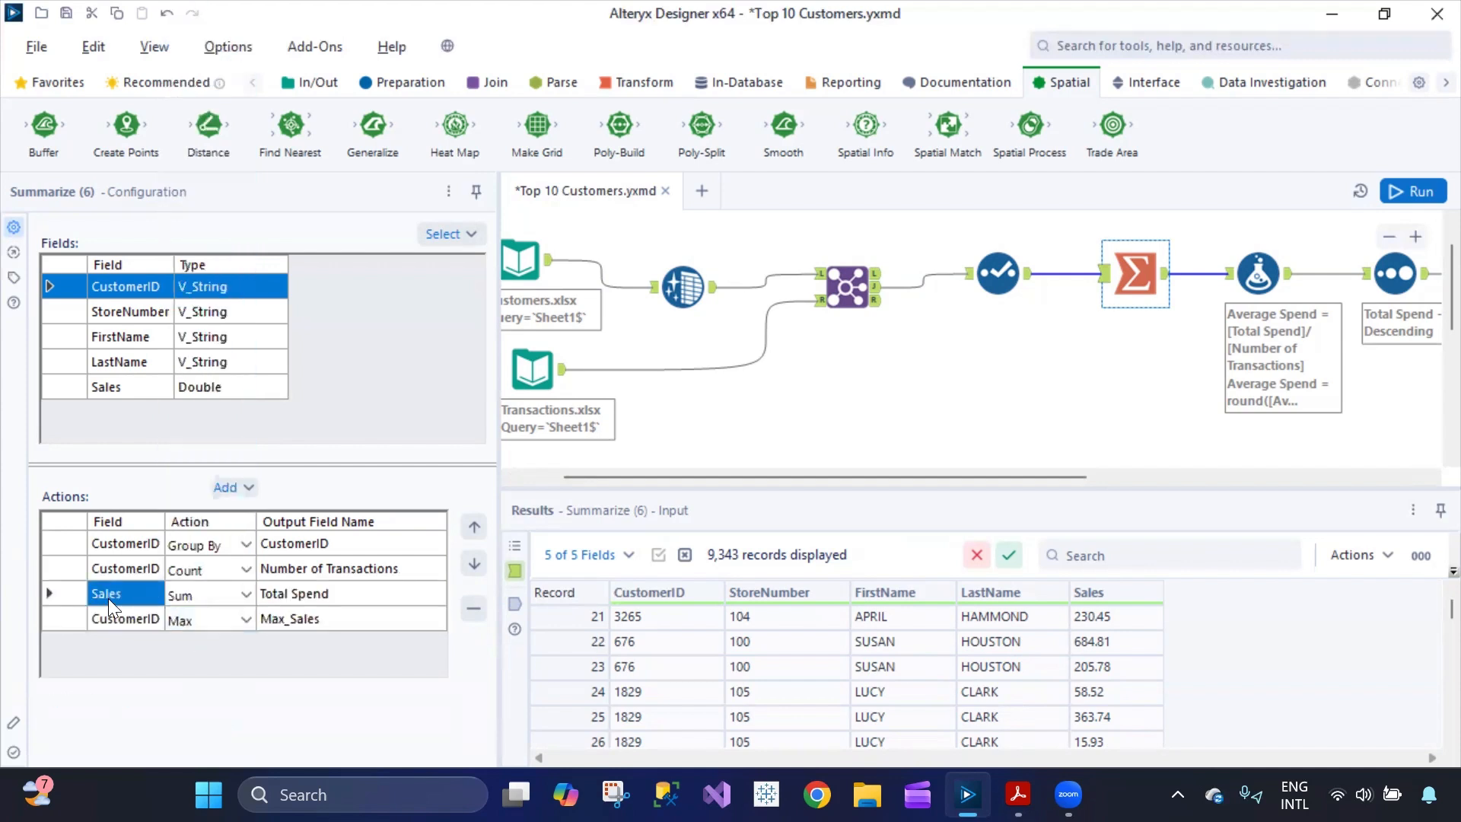
click(201, 621)
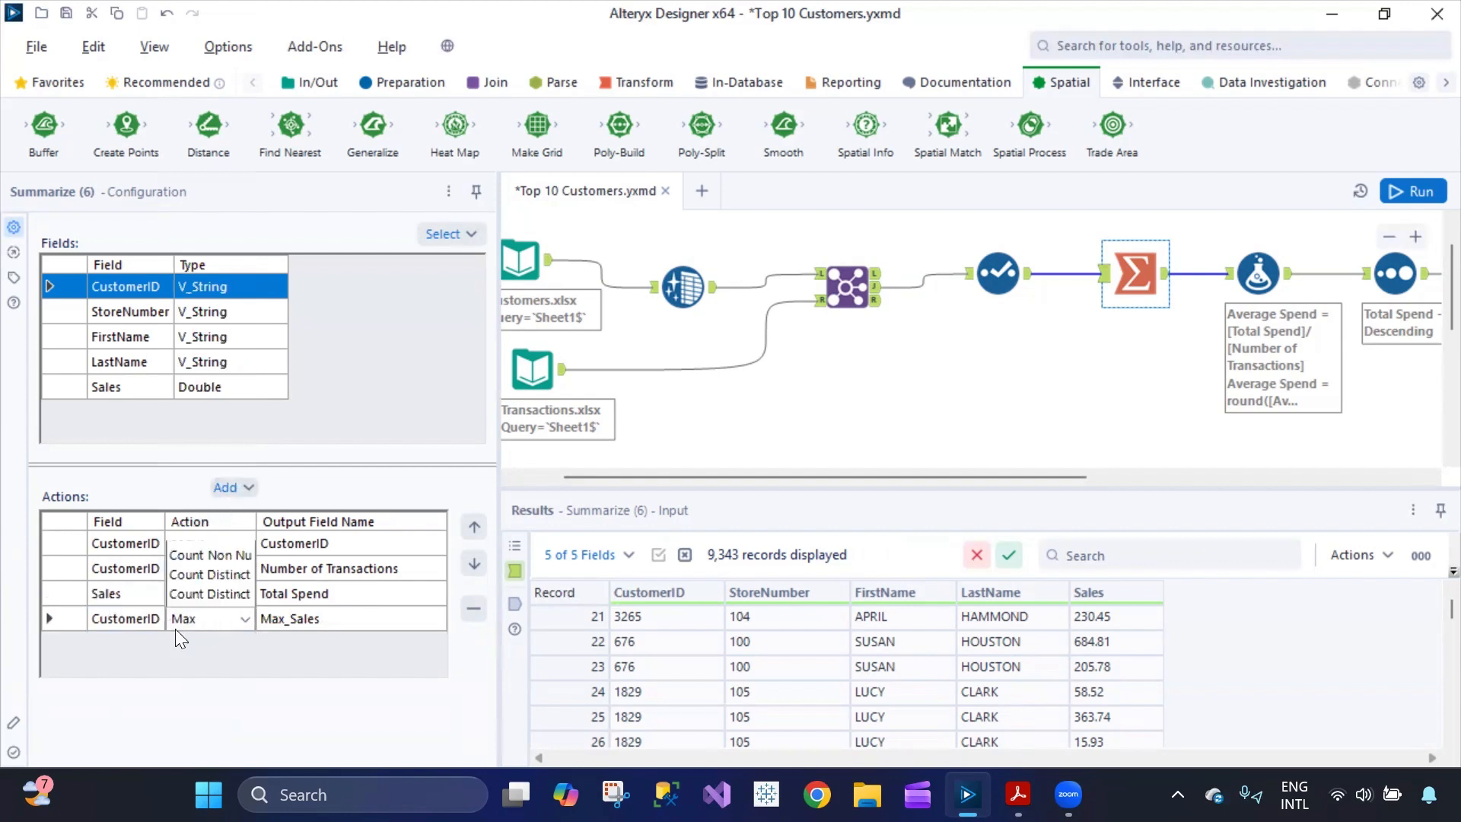
click(200, 621)
click(134, 645)
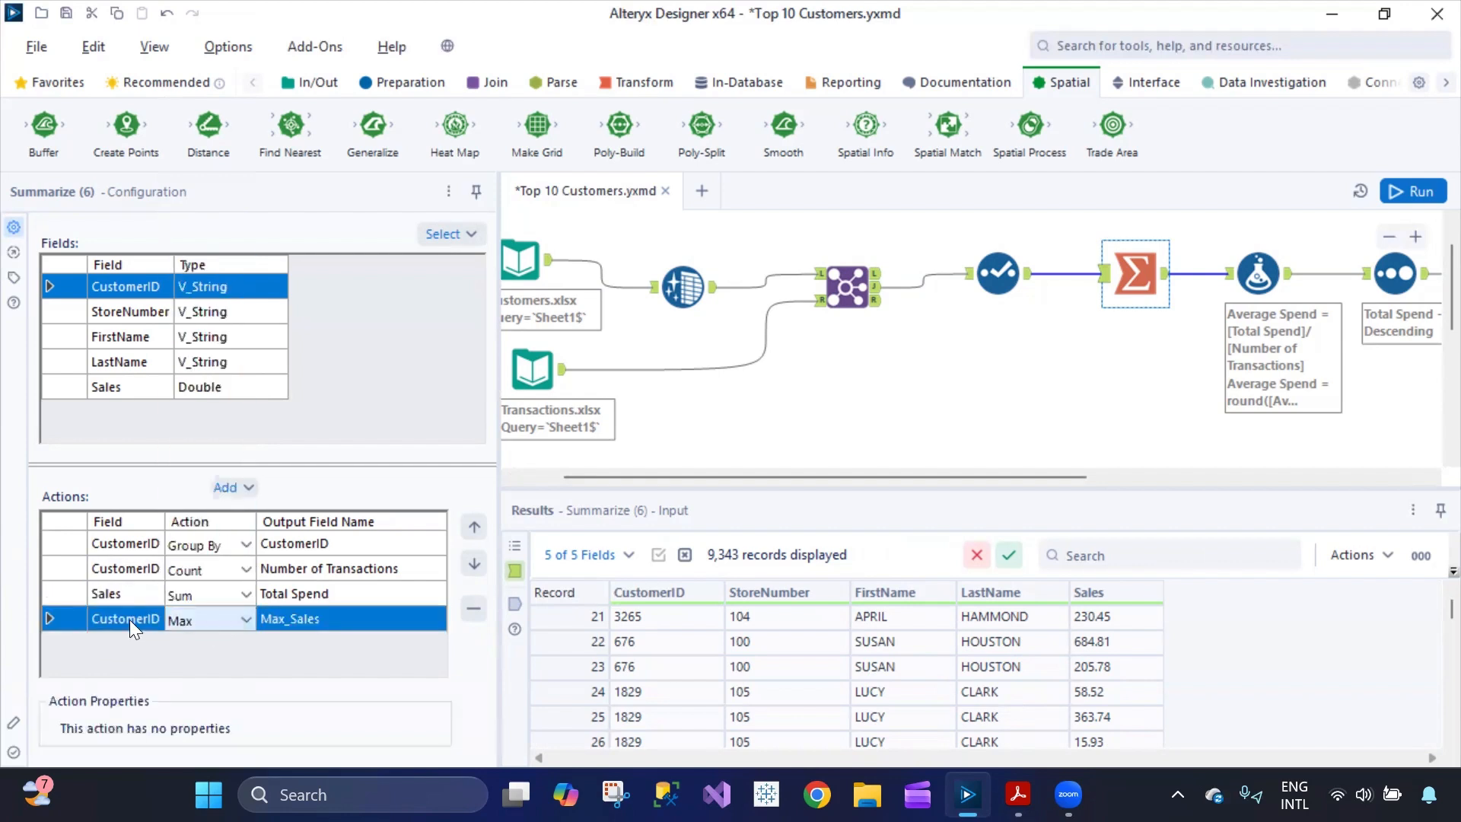
Rename the output field of the CustomerID Max action to Max_CustomerId
click(274, 618)
text(Max)
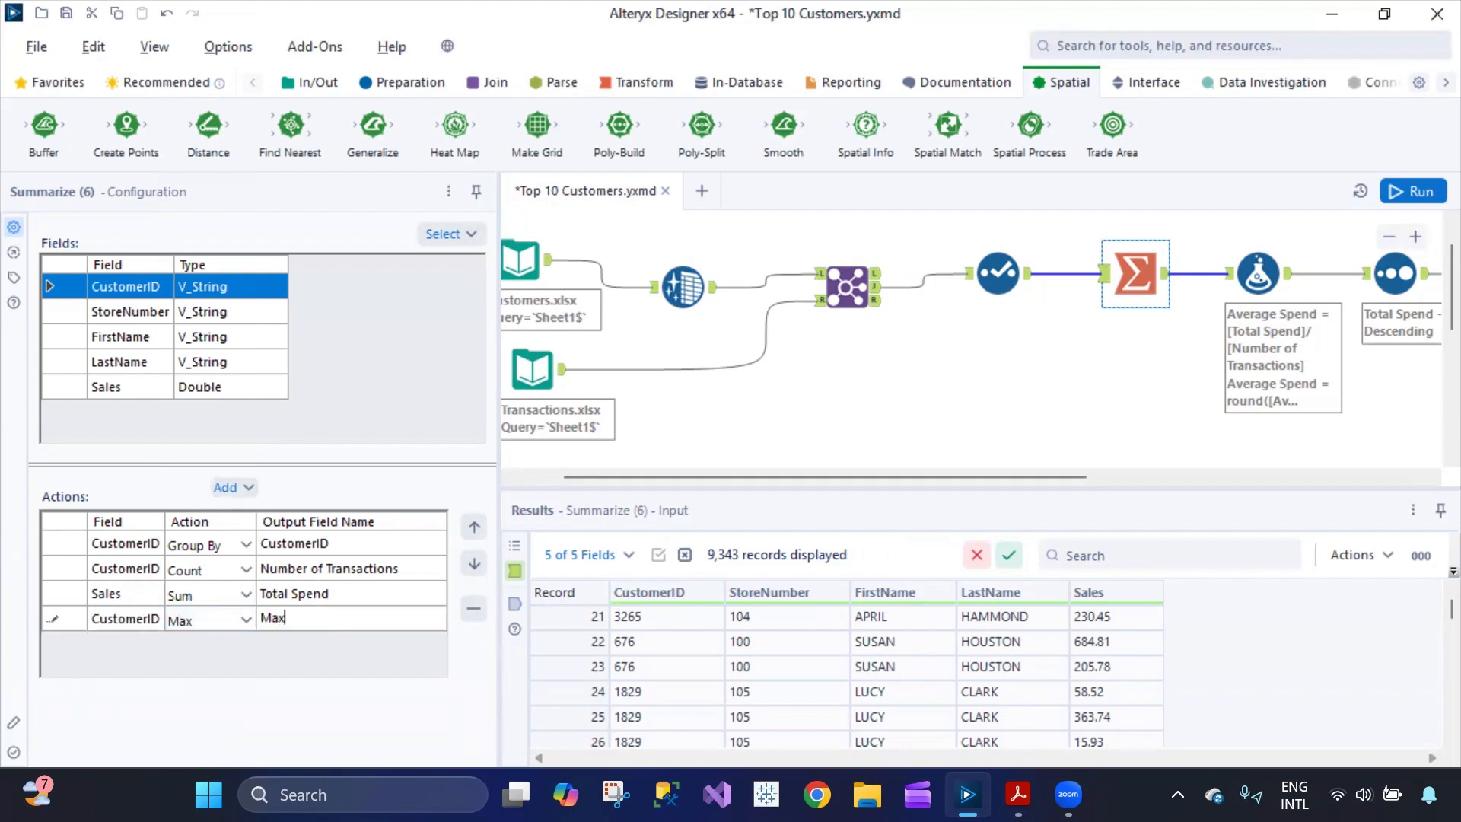
text(_CustomerId)
key(Return)
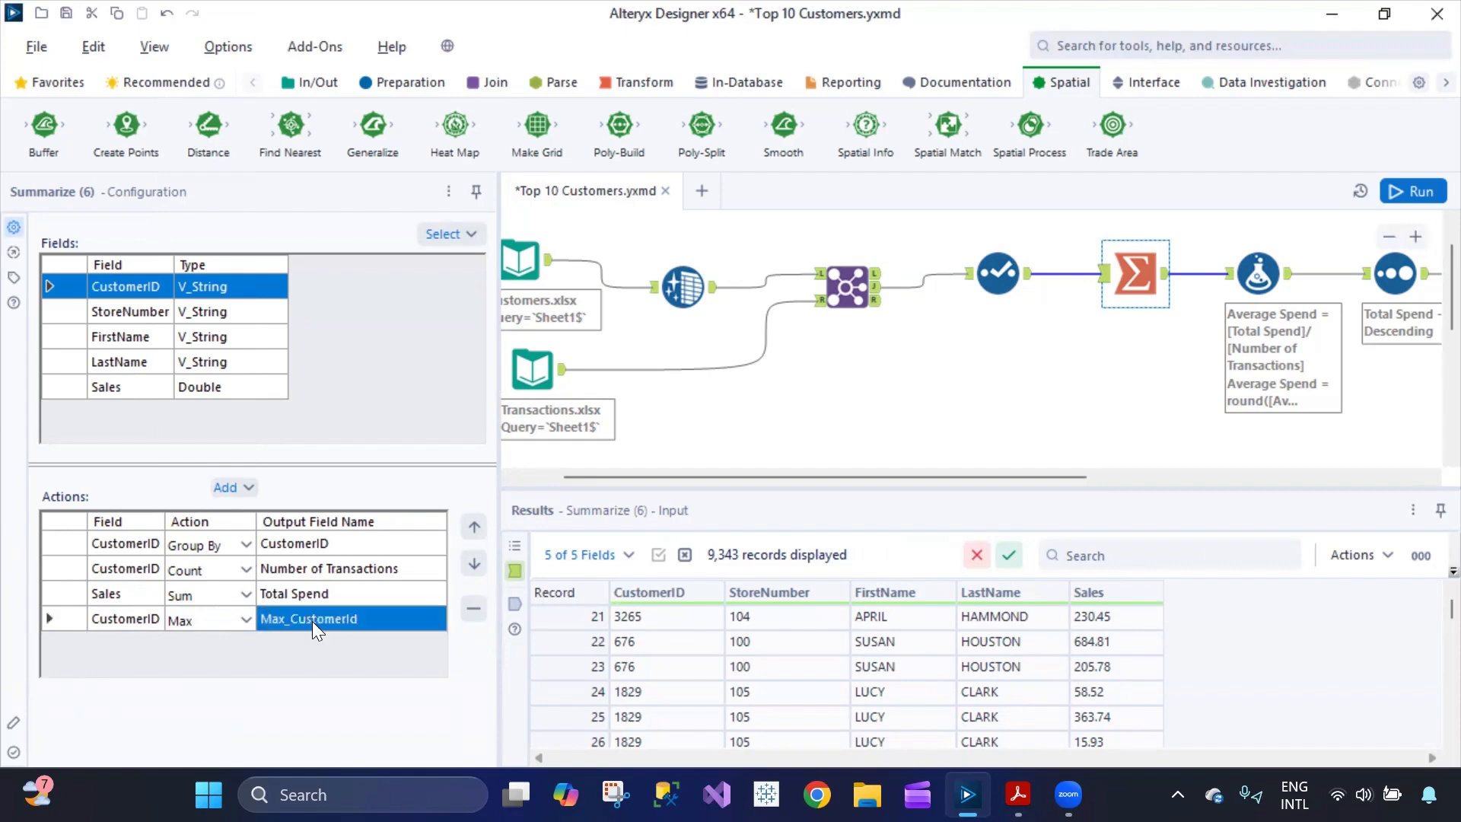
Run the workflow and examine the Formula tool's output records, including the Max_CustomerId column
click(1413, 190)
click(1281, 274)
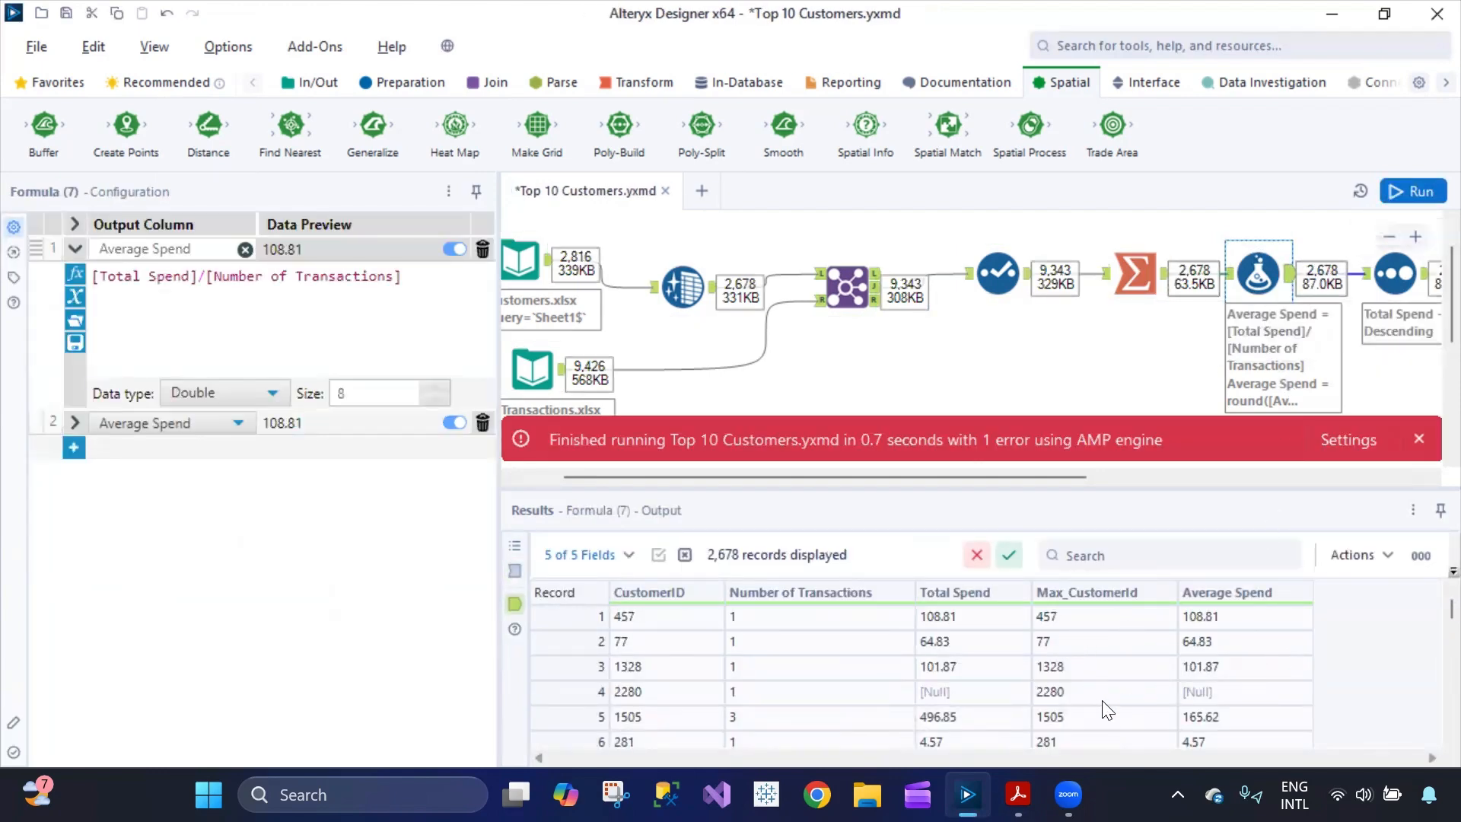
drag(1451, 611, 1429, 667)
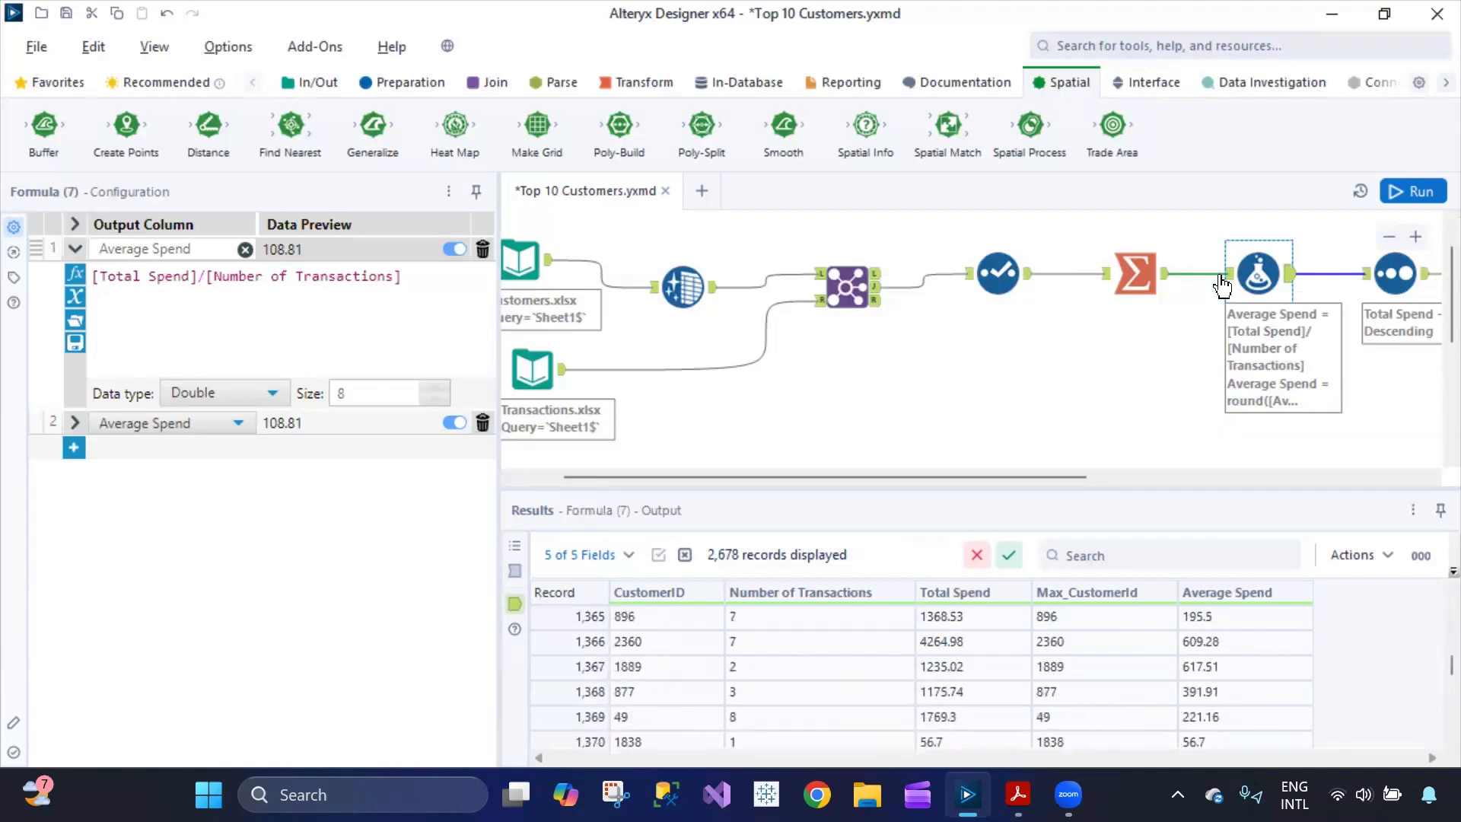
Review the Summarize tool's actions and examine the aggregation types available for the CustomerID and Sales fields
click(1145, 274)
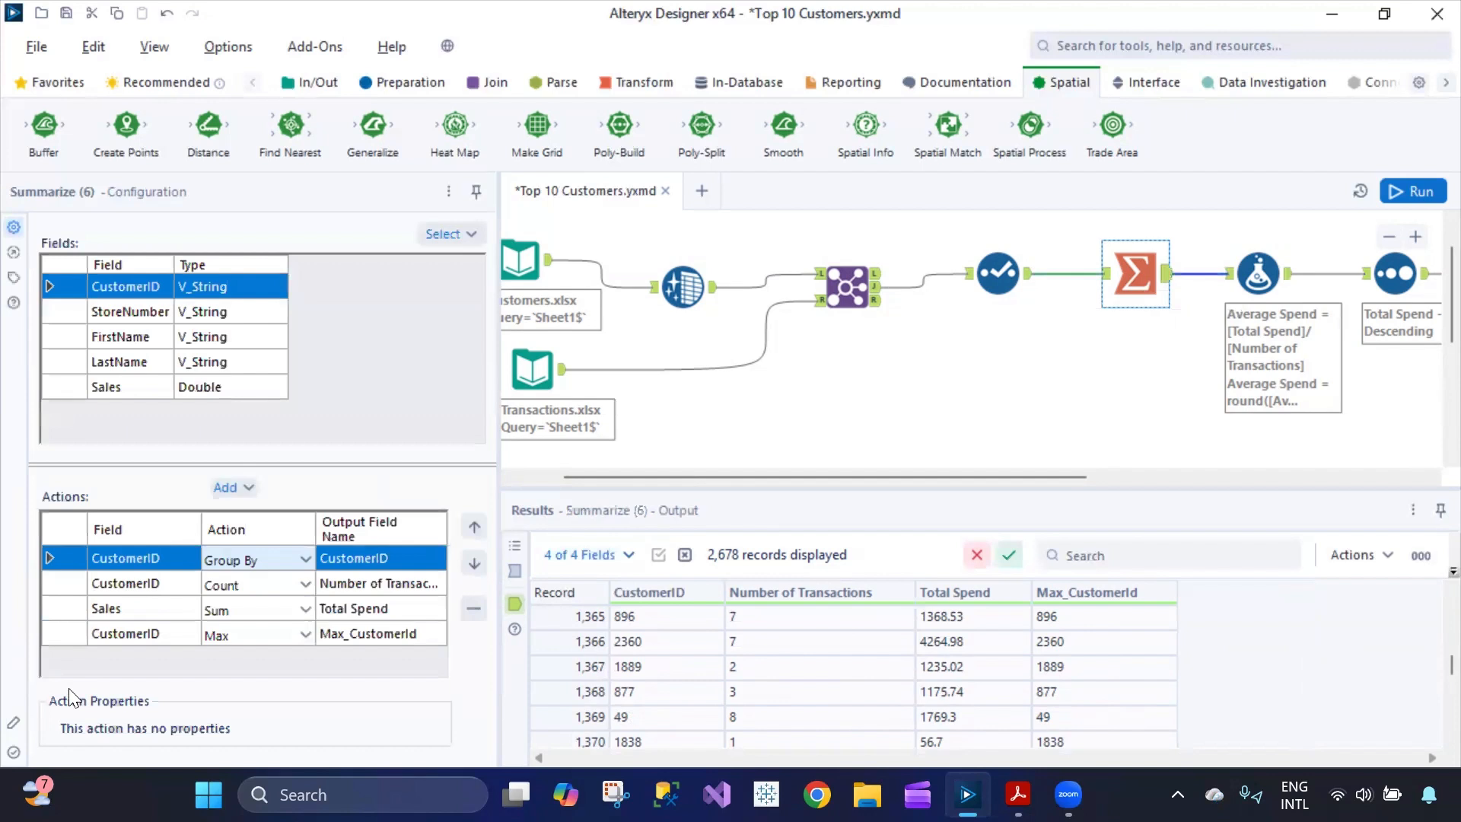
click(248, 484)
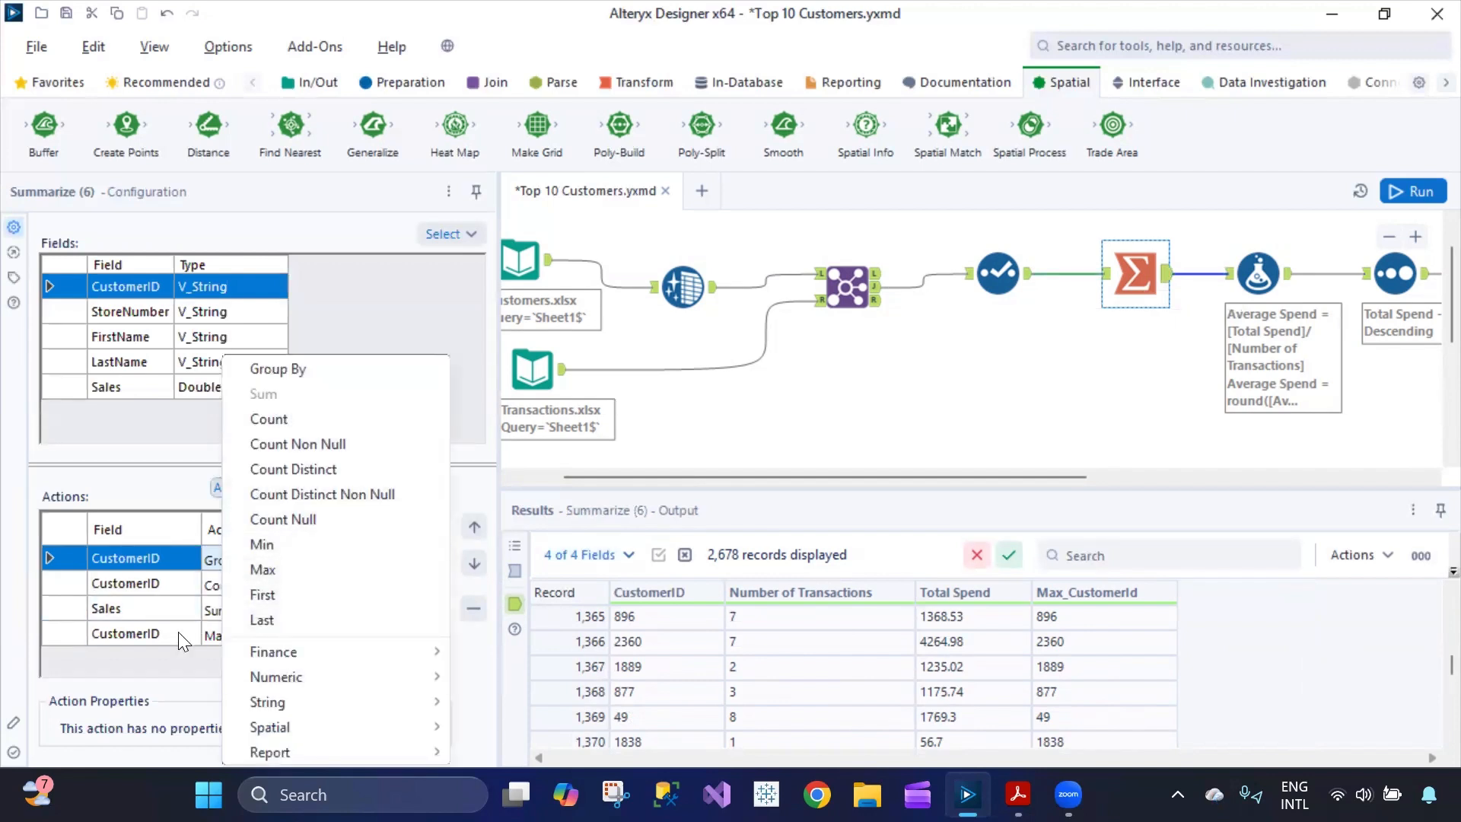
click(84, 584)
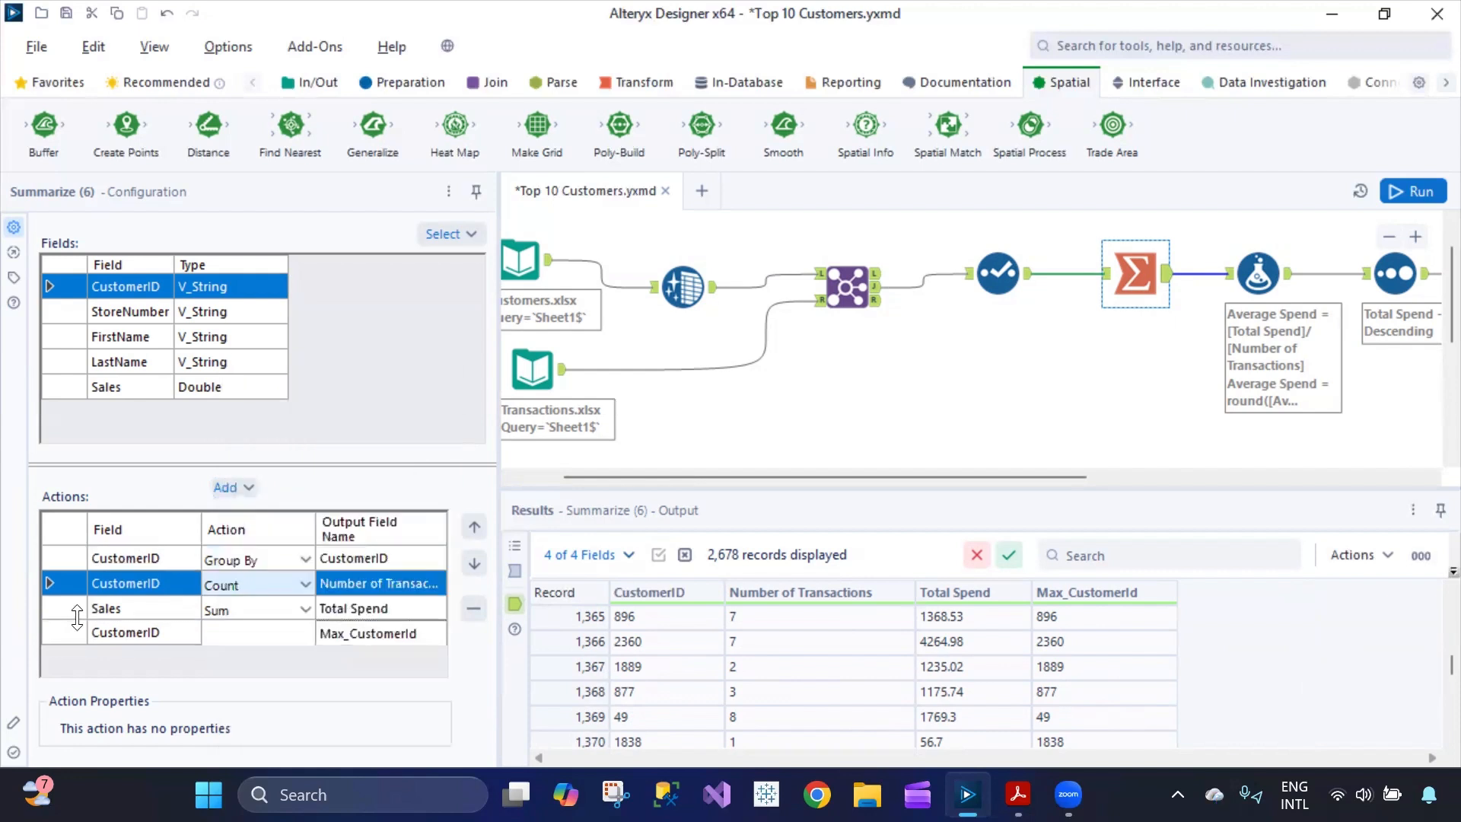
click(70, 633)
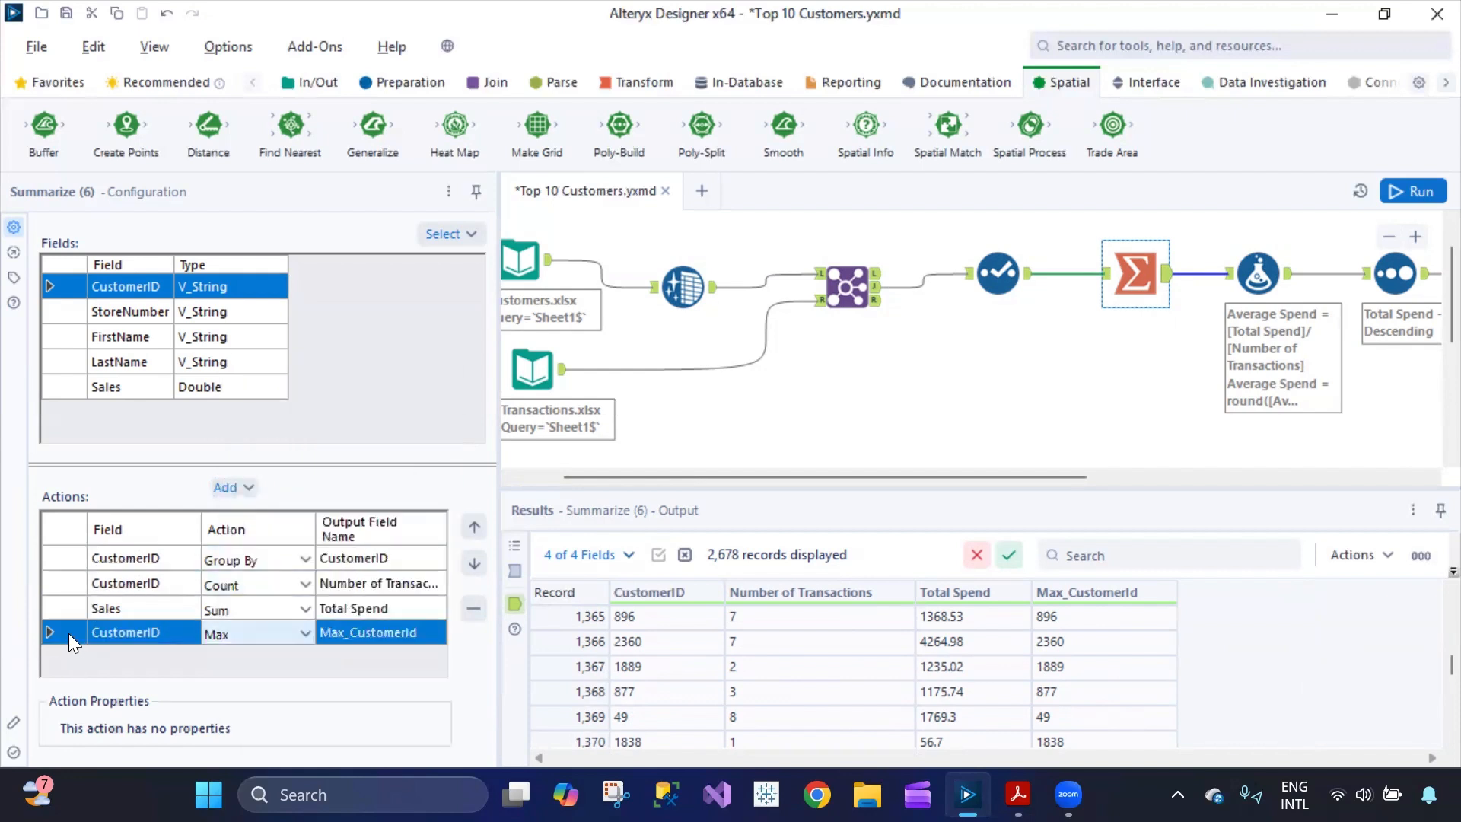
click(246, 482)
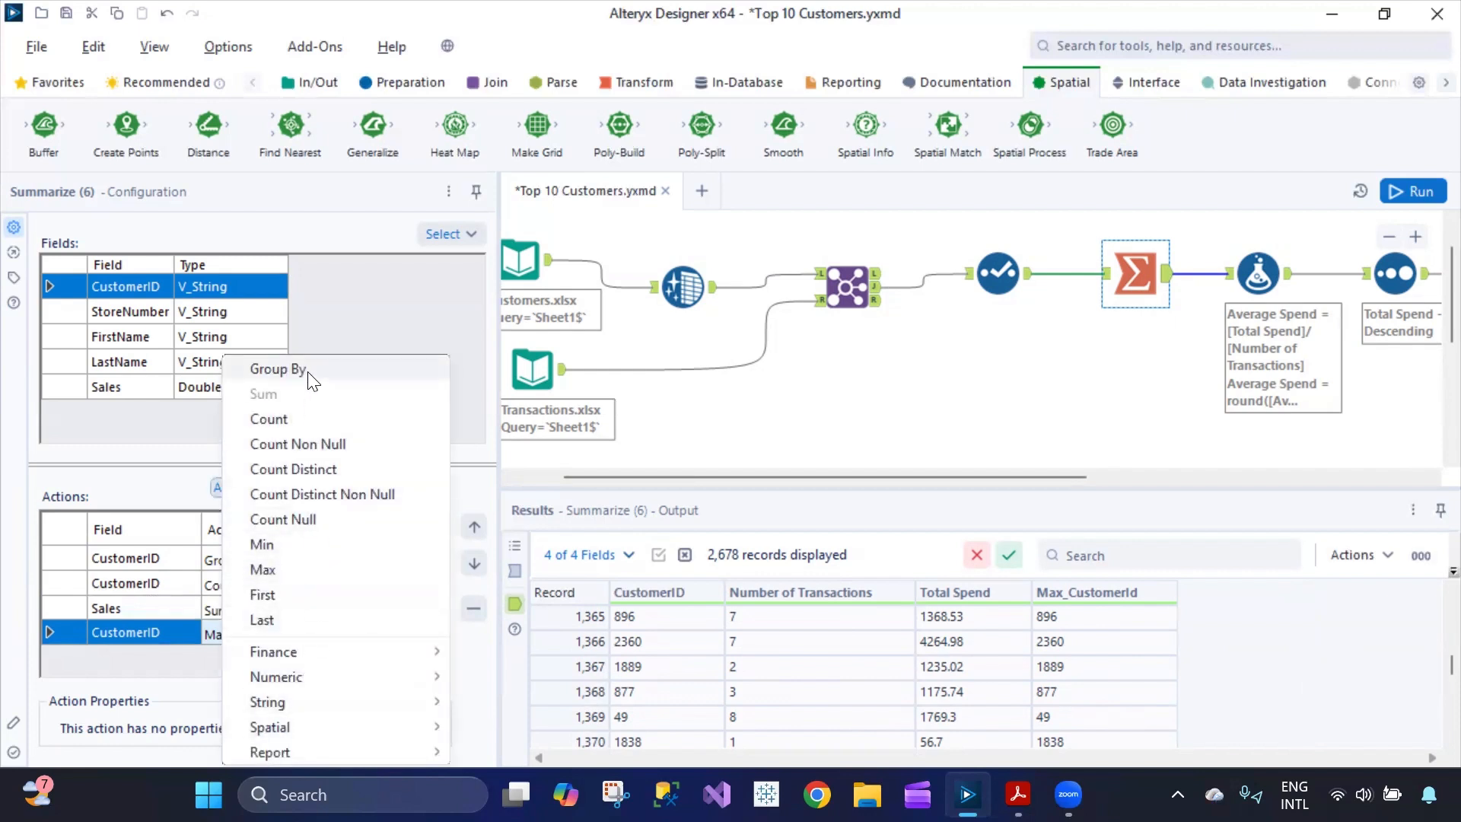
click(110, 662)
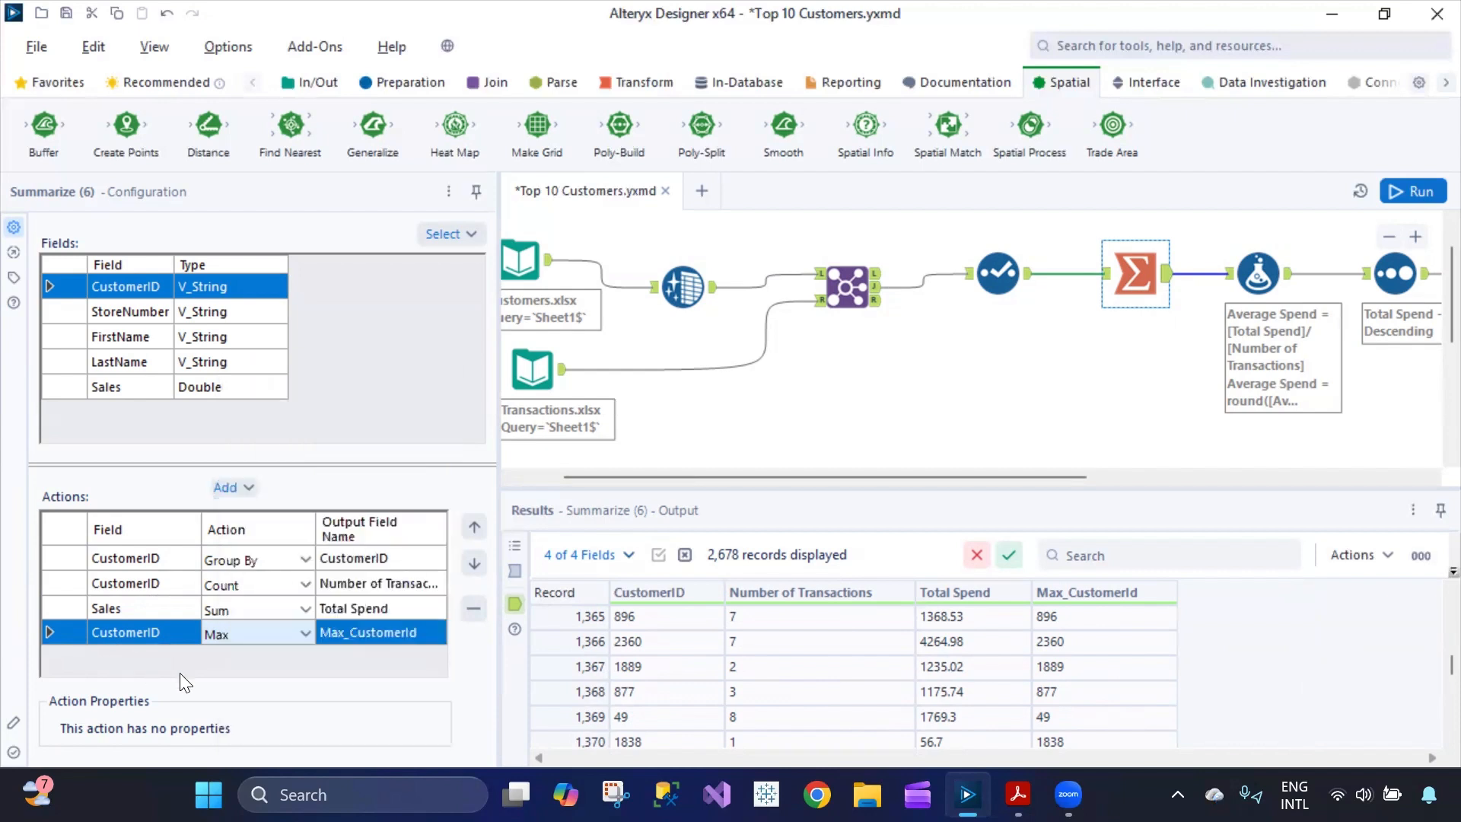
click(244, 487)
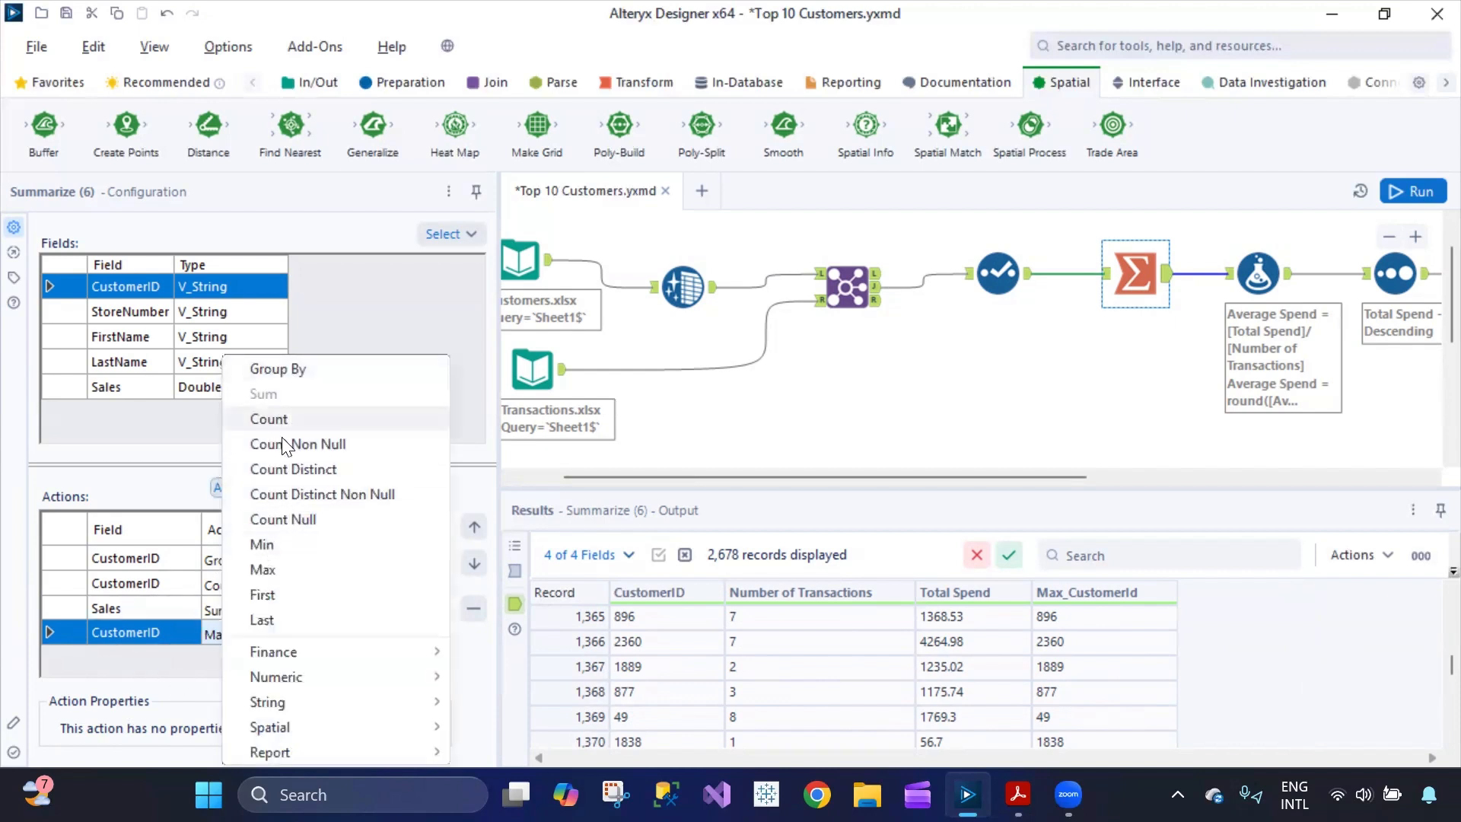
click(171, 612)
click(247, 612)
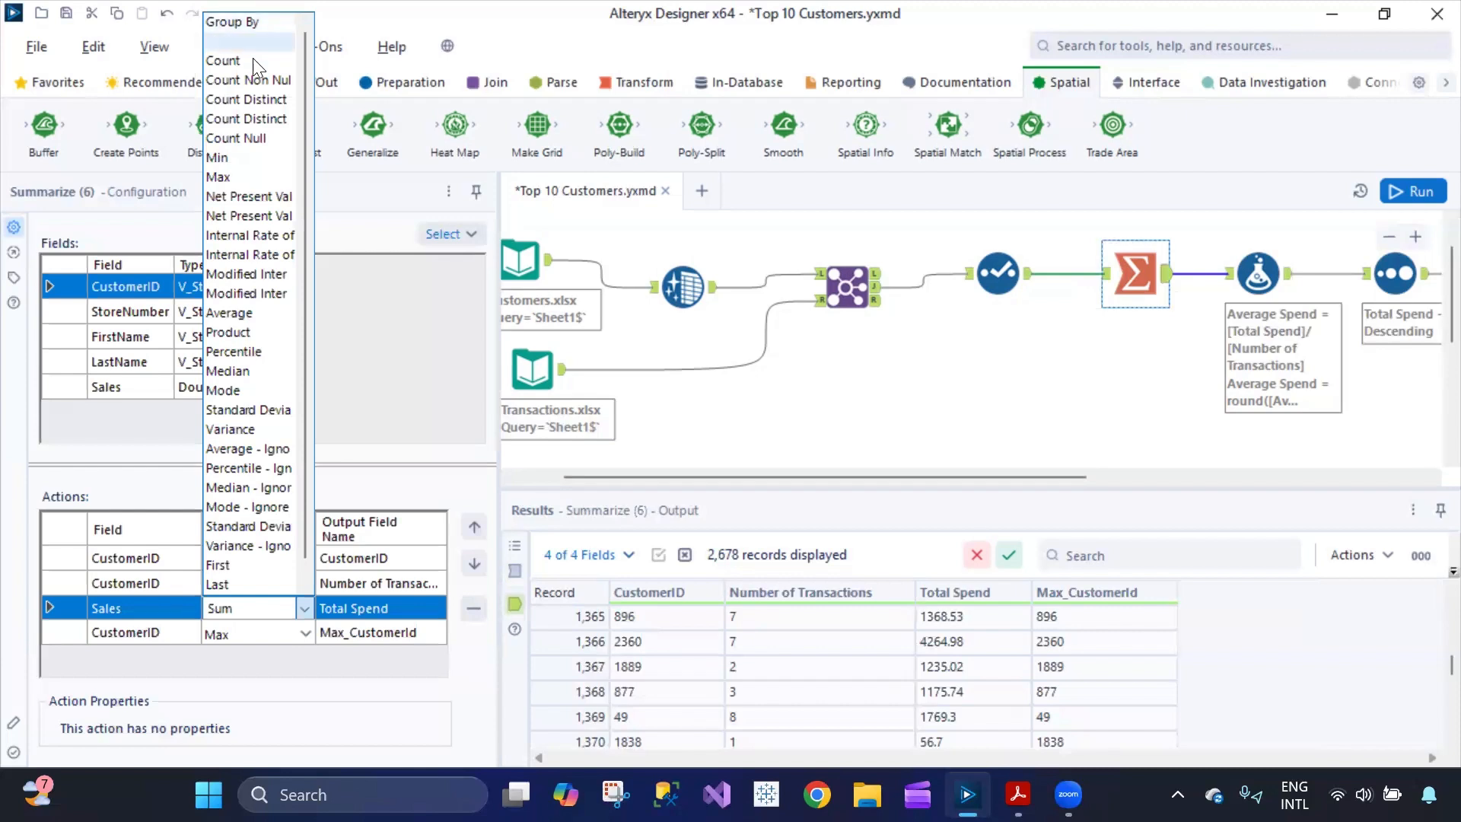
click(257, 683)
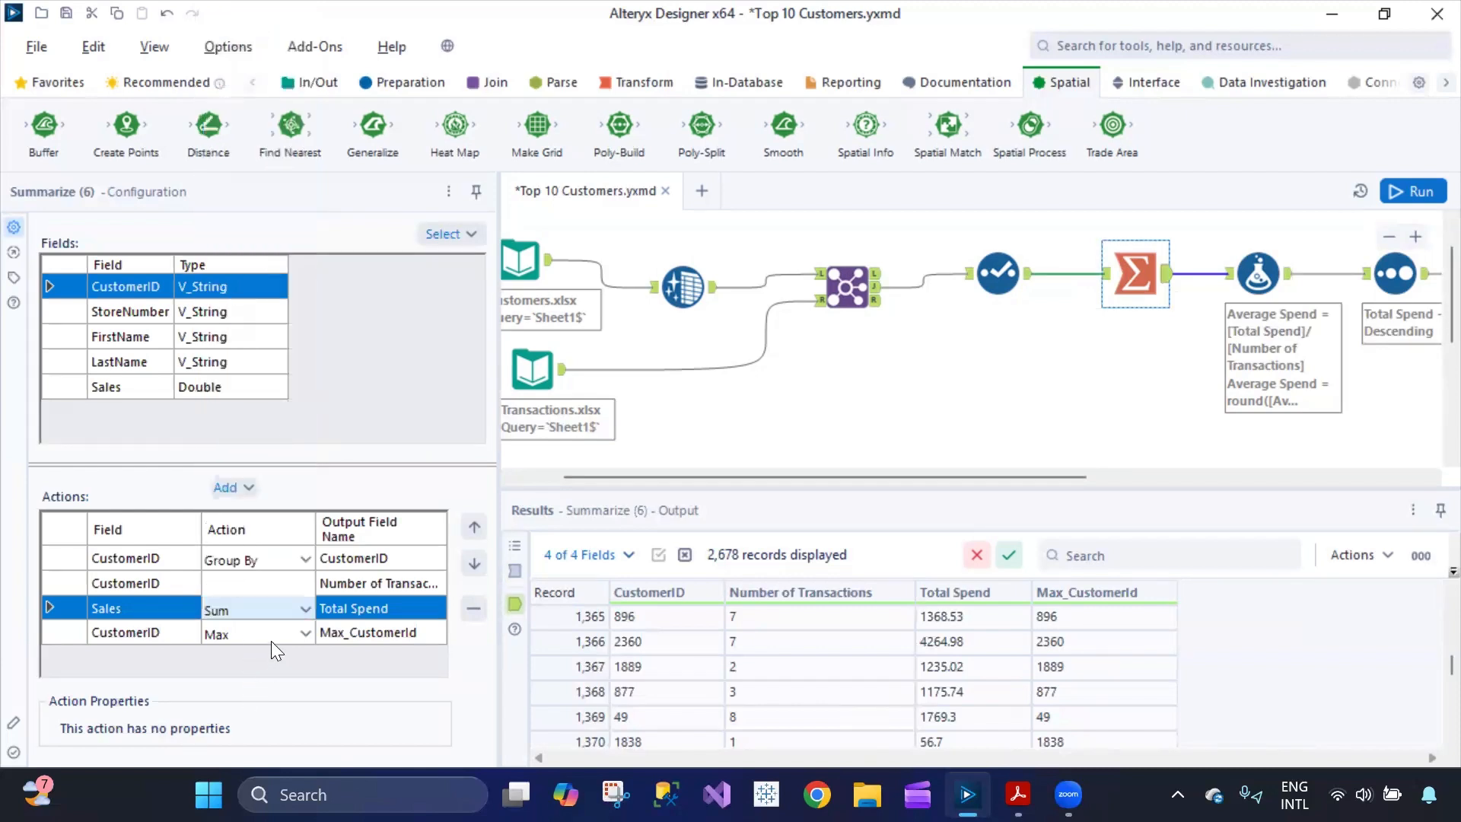
click(249, 485)
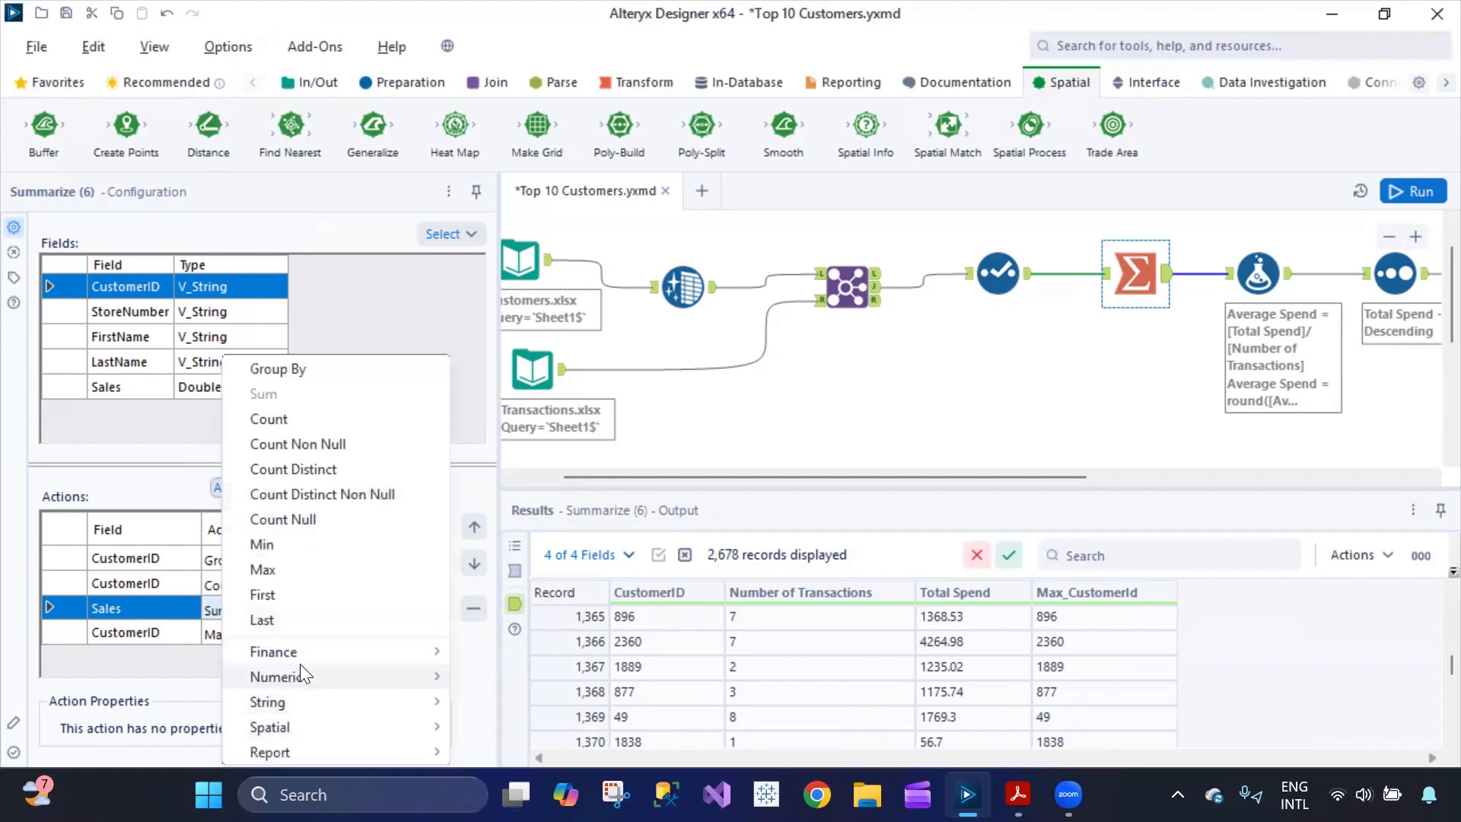
Check the Finance aggregations offered for the Sales action, and review the Sort tool's settings and output records
mouse_move(306, 664)
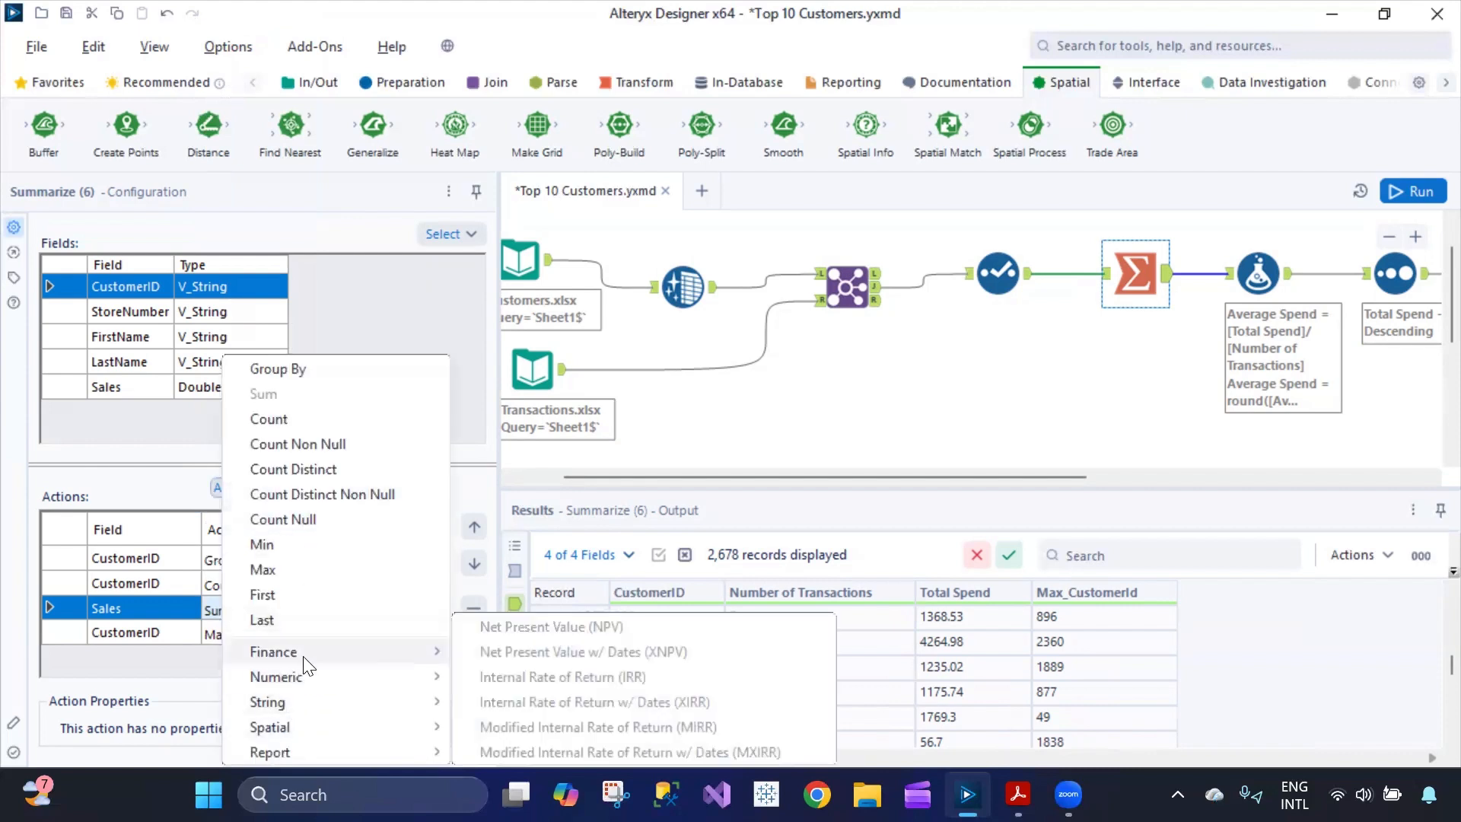
click(157, 688)
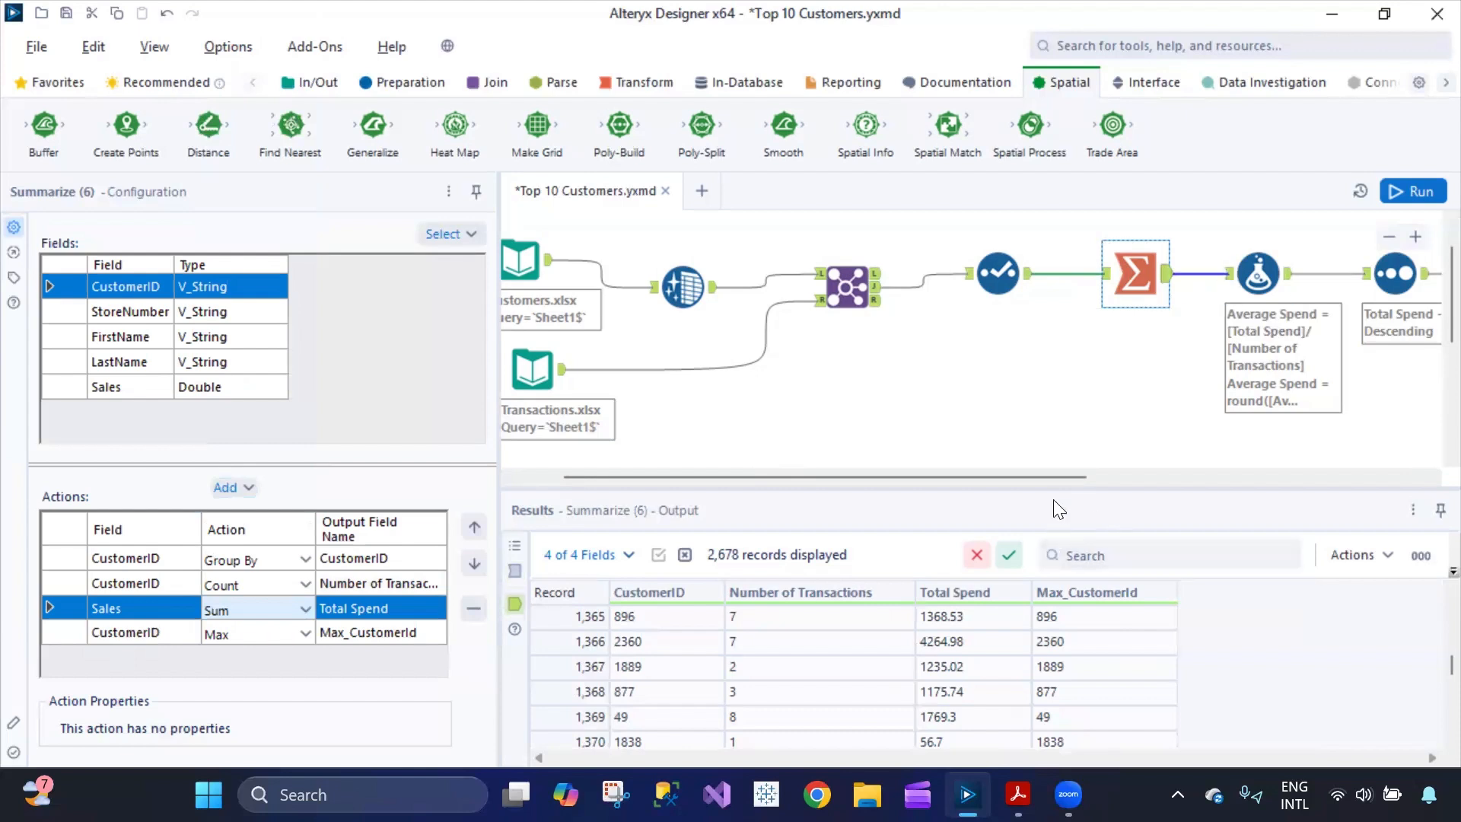
drag(1060, 478, 1164, 478)
click(1070, 273)
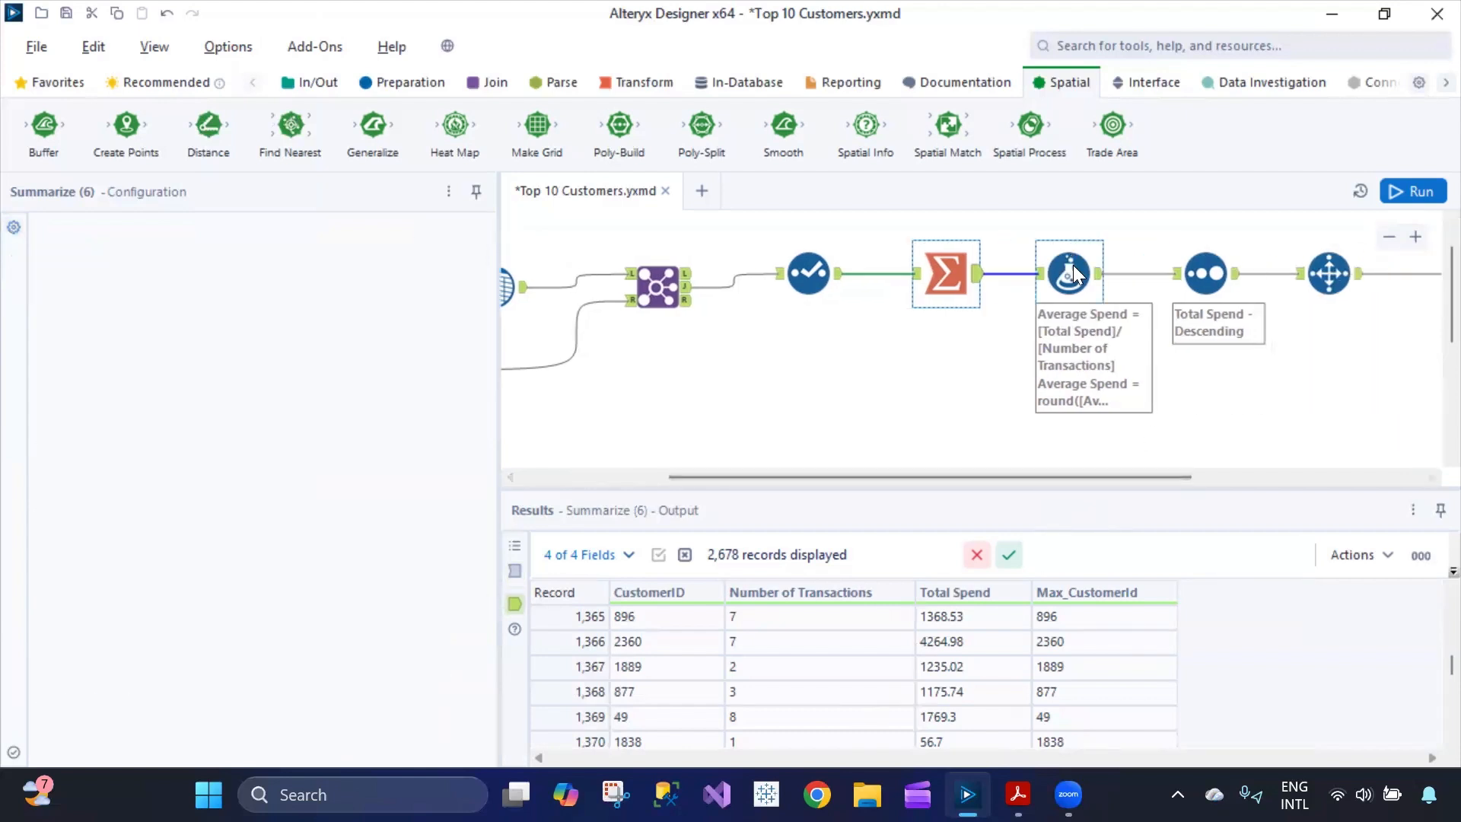
click(1201, 258)
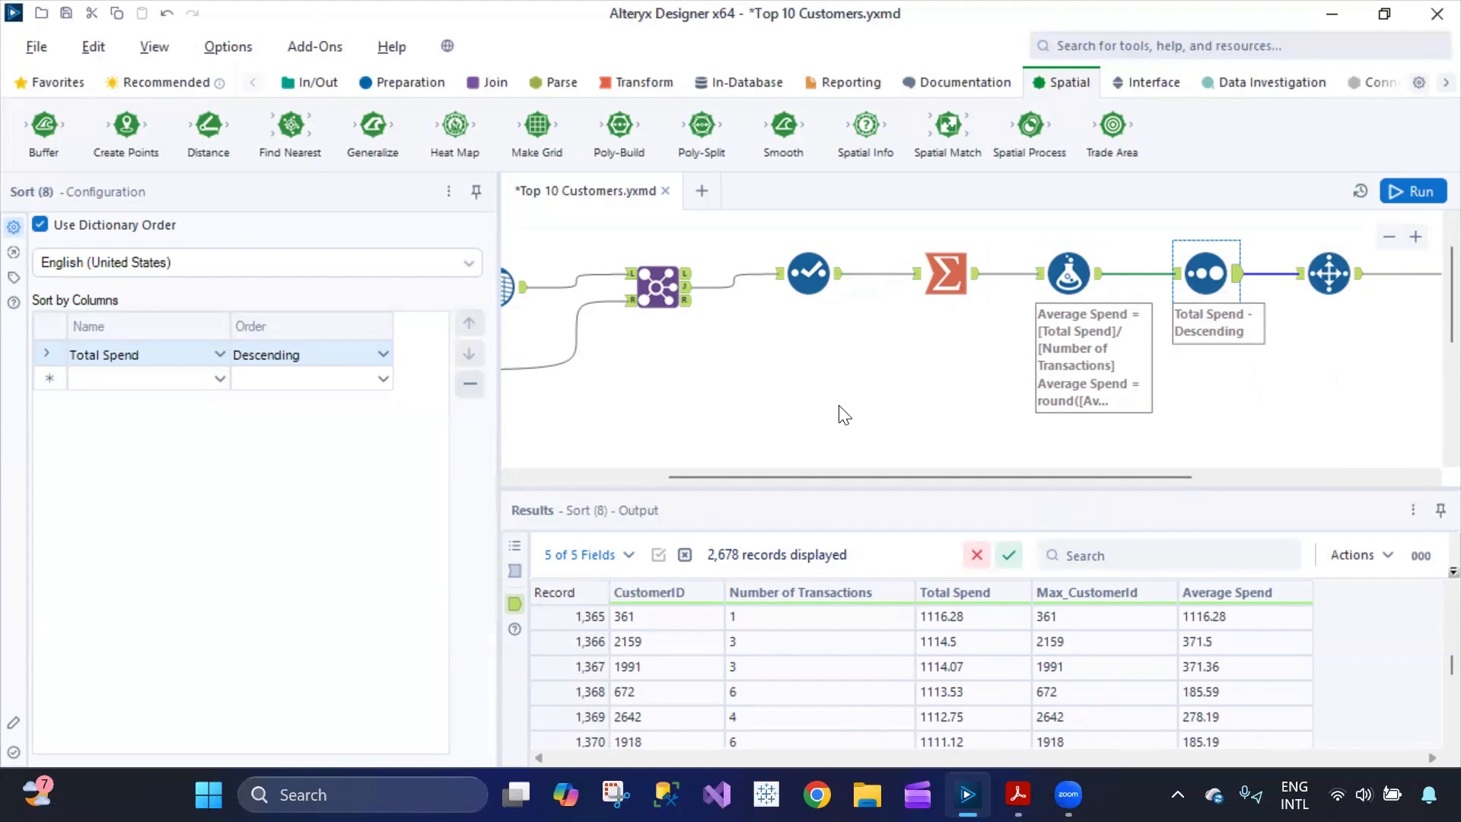
drag(829, 478, 495, 545)
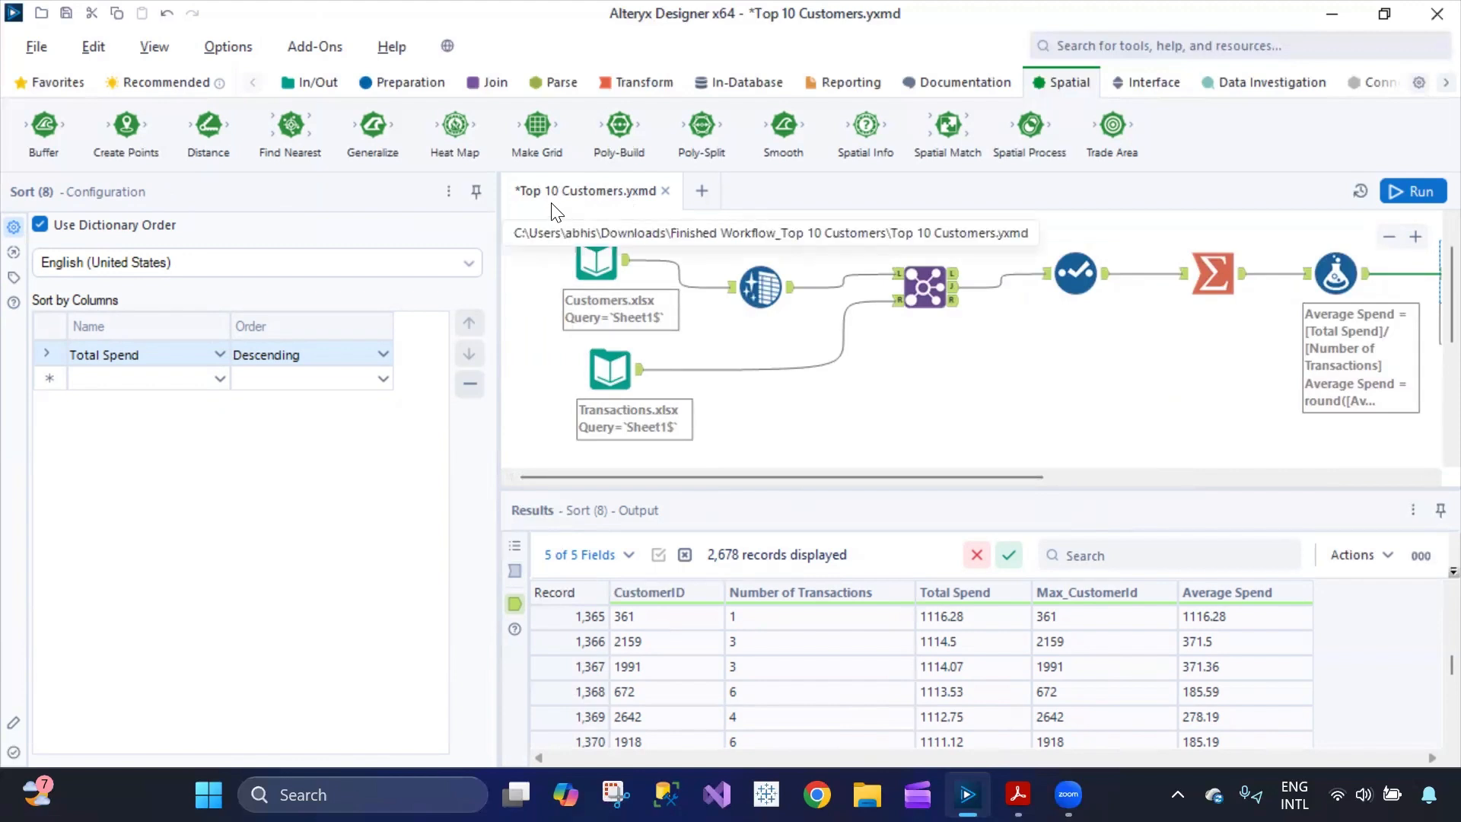
drag(998, 478, 1308, 478)
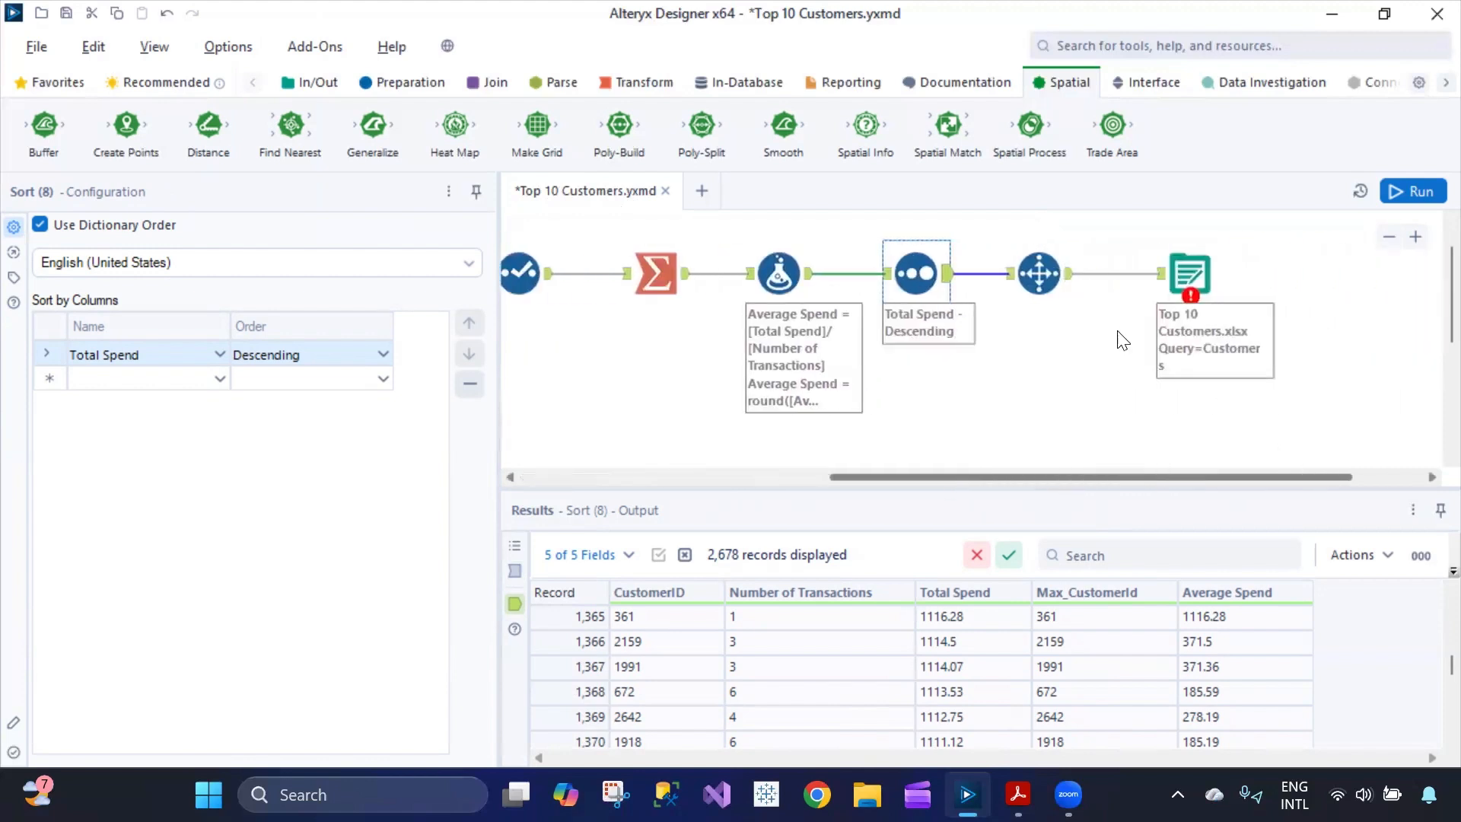
Set the Select Records tool's range to 1-10 and run the workflow
click(1040, 273)
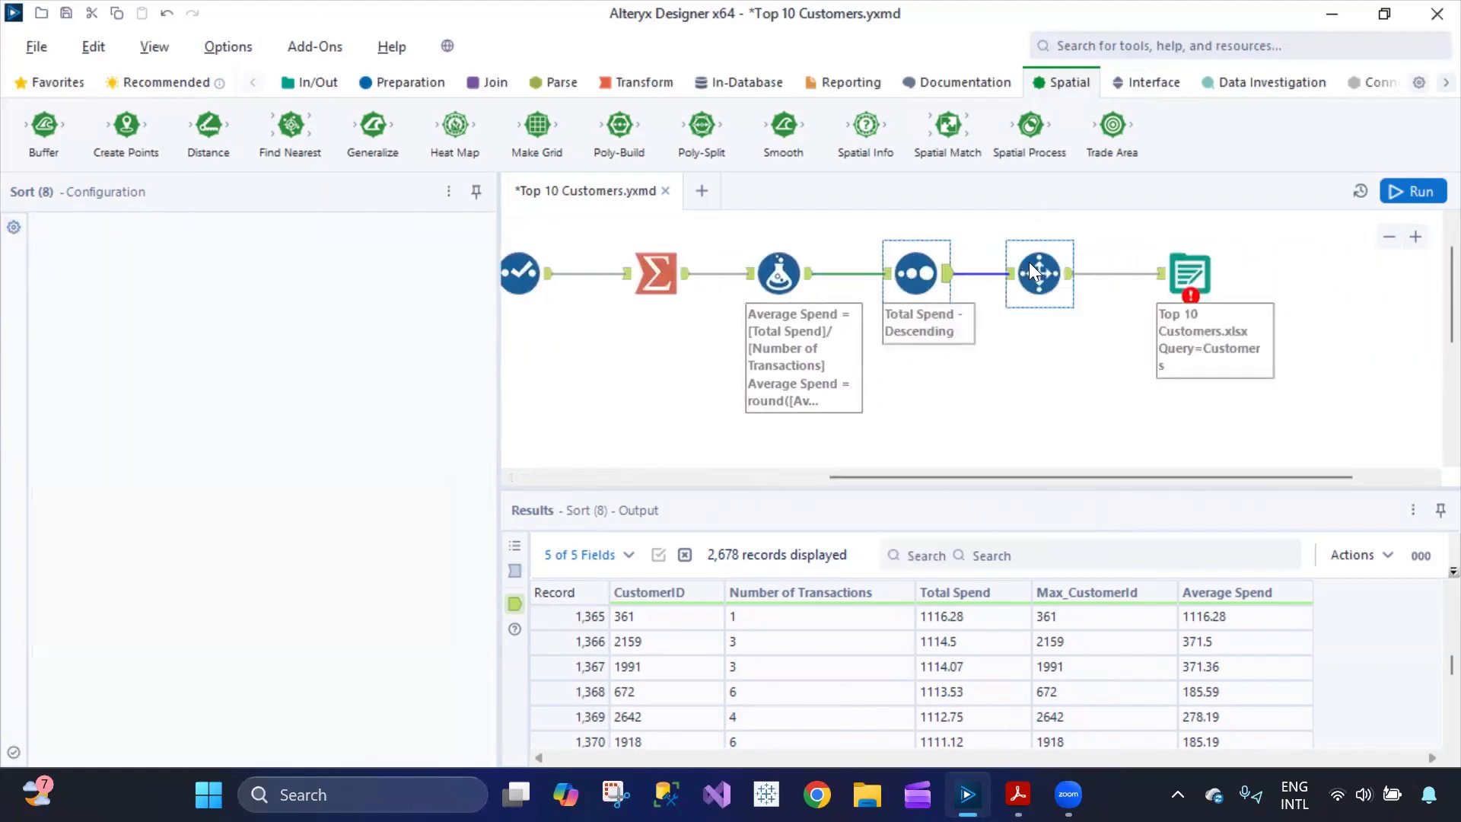
click(102, 407)
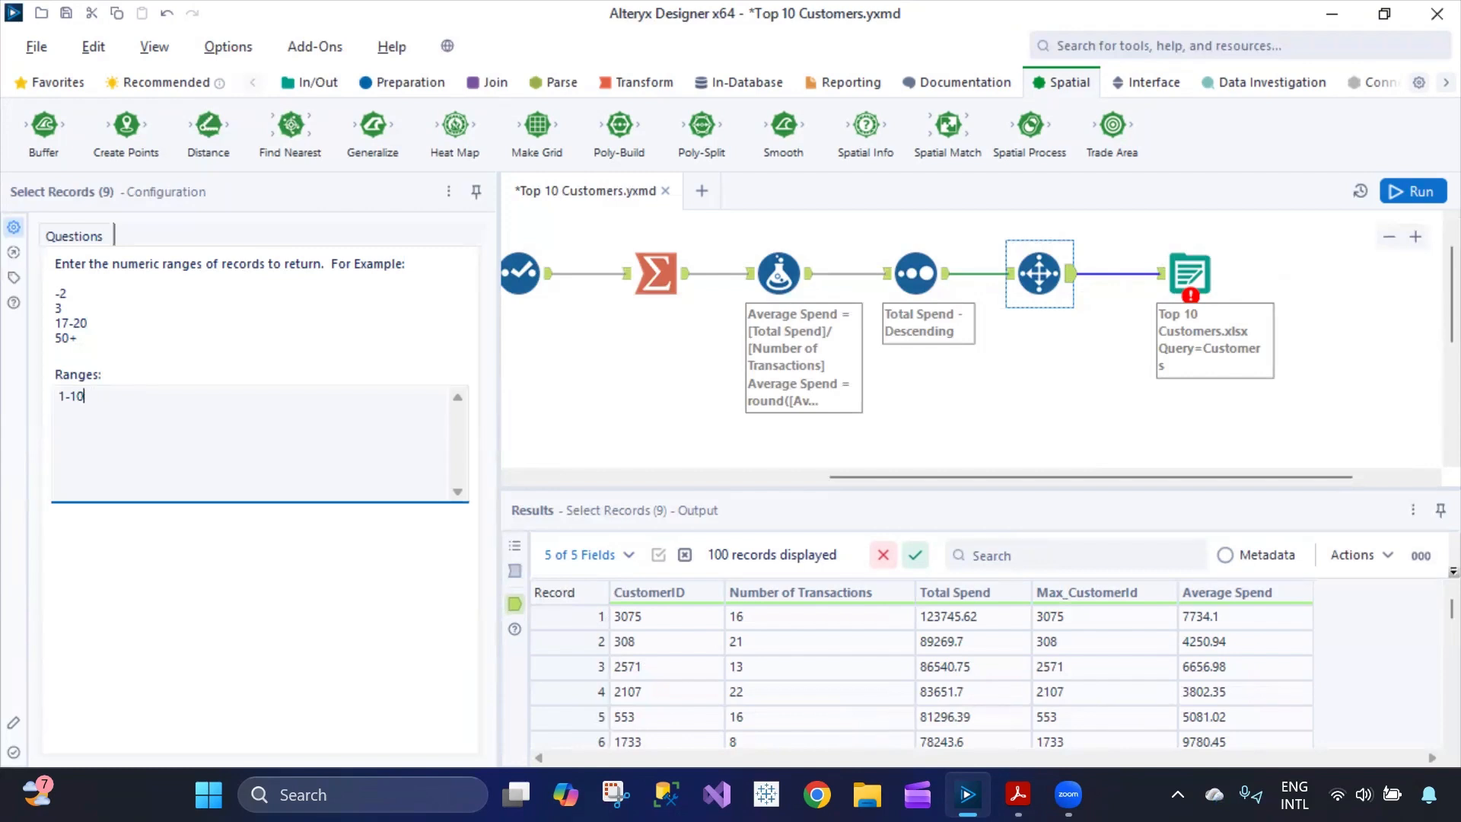
click(1047, 391)
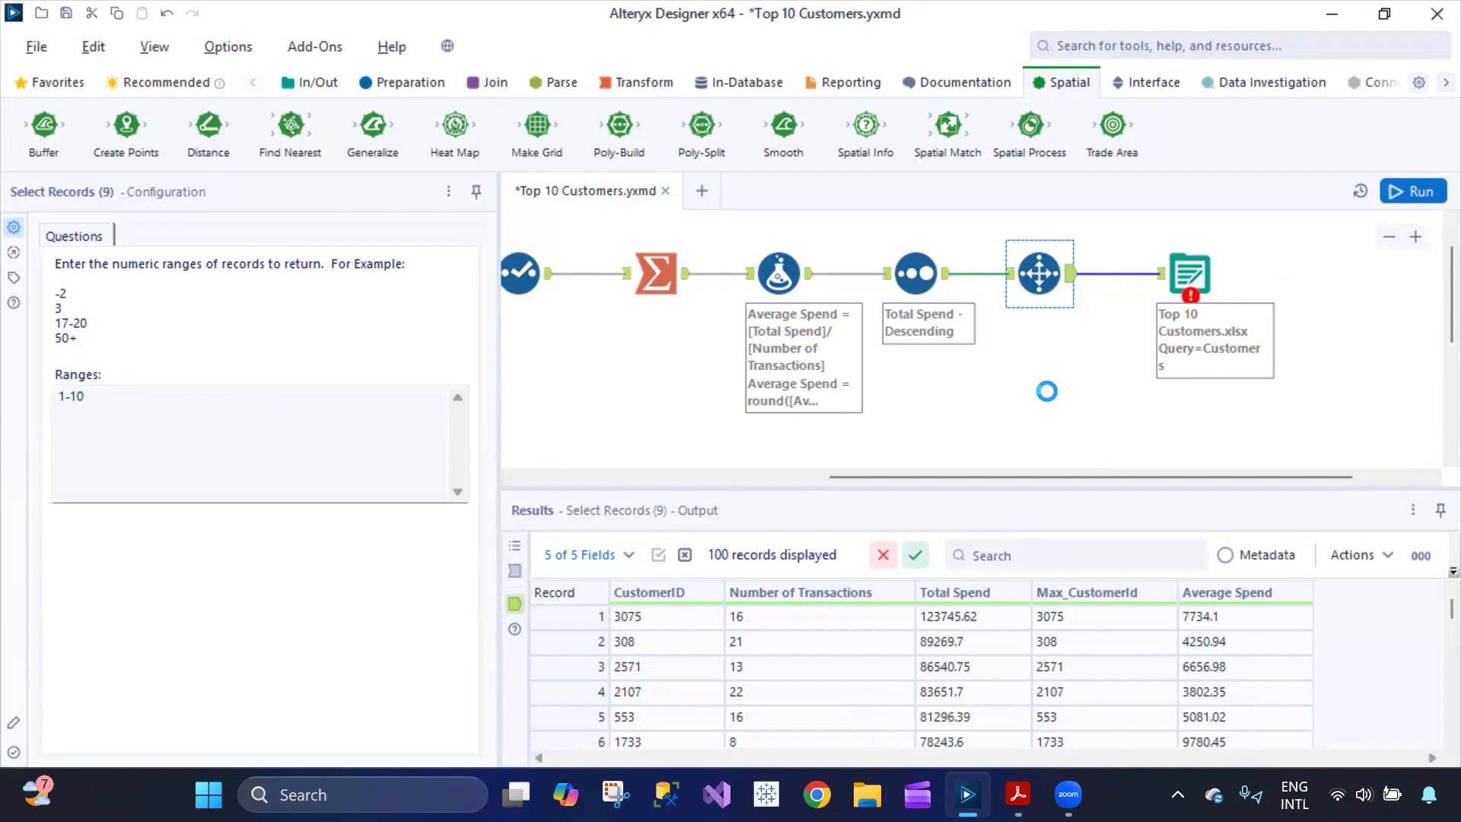
click(1389, 191)
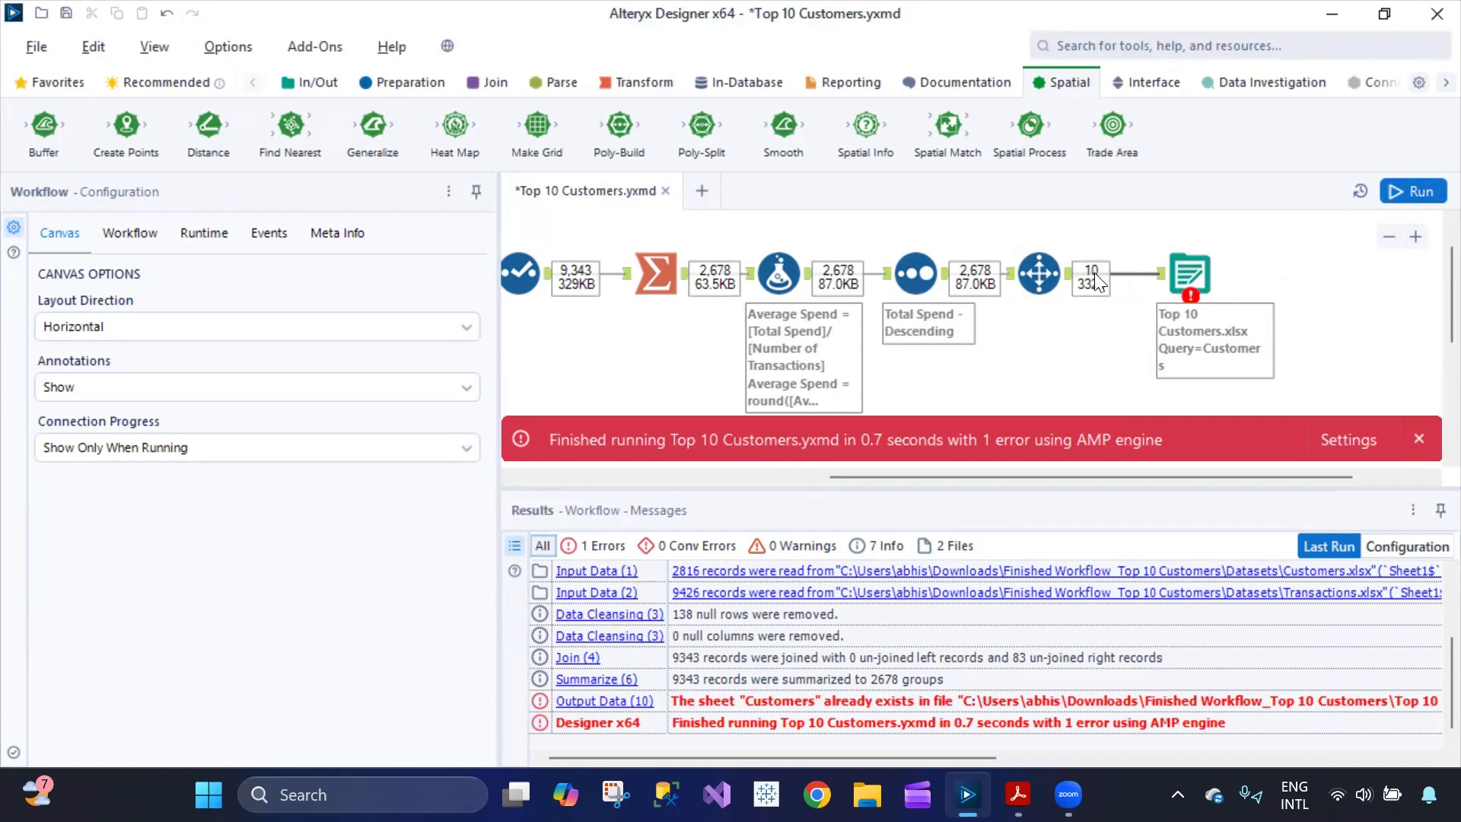
Examine the records output by the Select Records tool after the run
click(1040, 275)
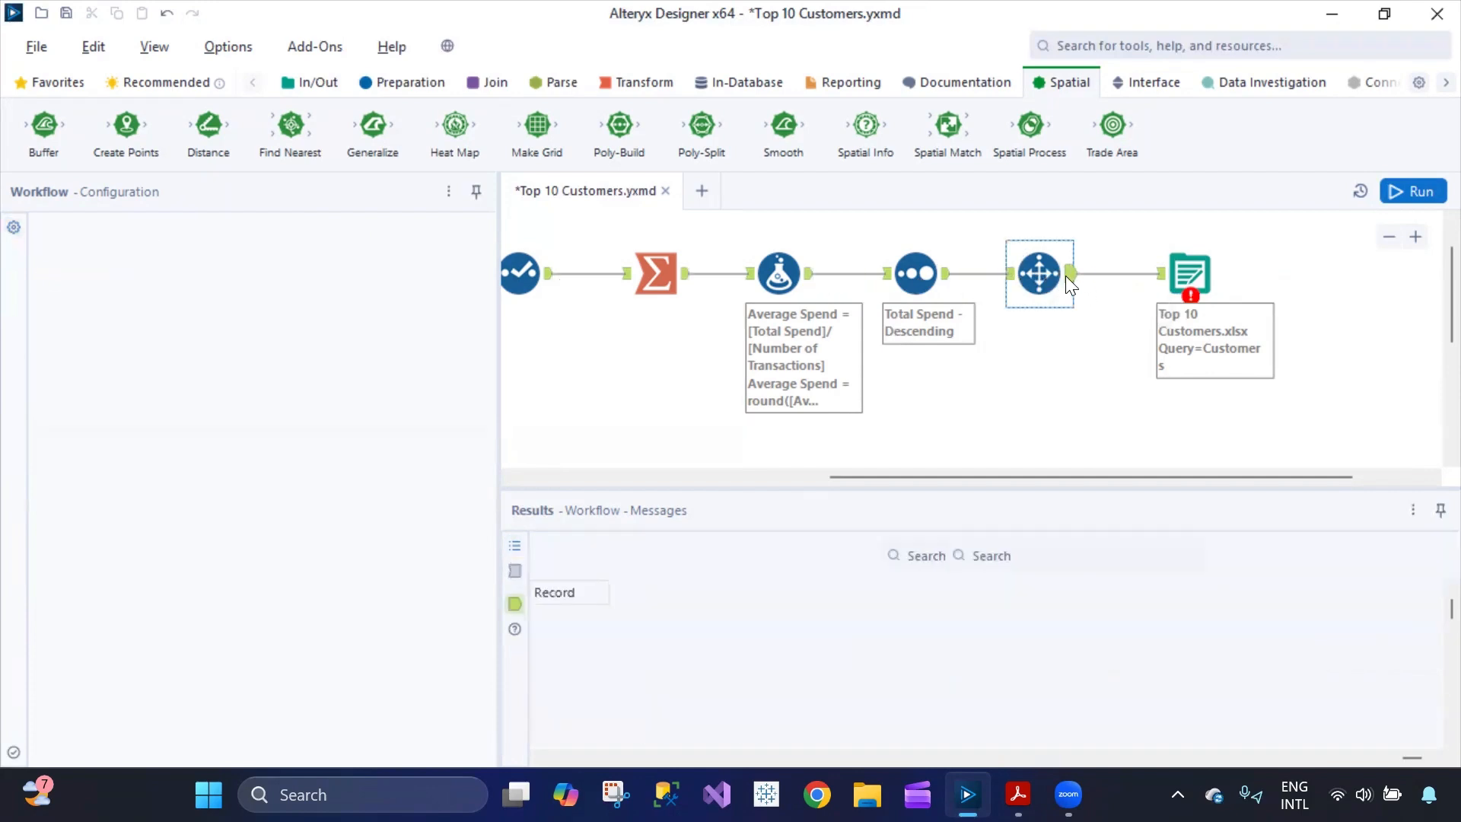
scroll(1162, 661, down, 3)
scroll(1161, 660, up, 3)
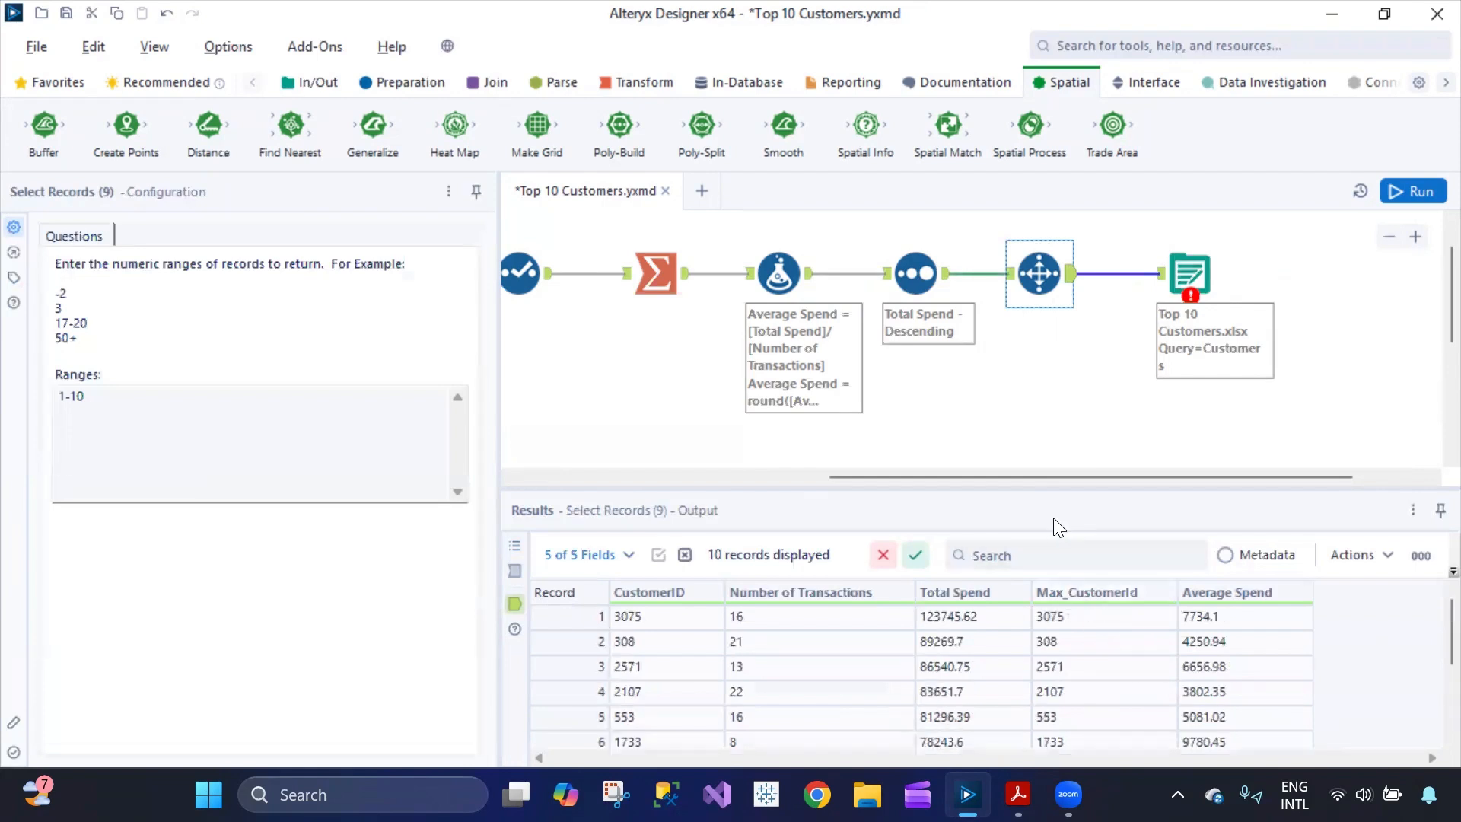
drag(940, 478, 624, 510)
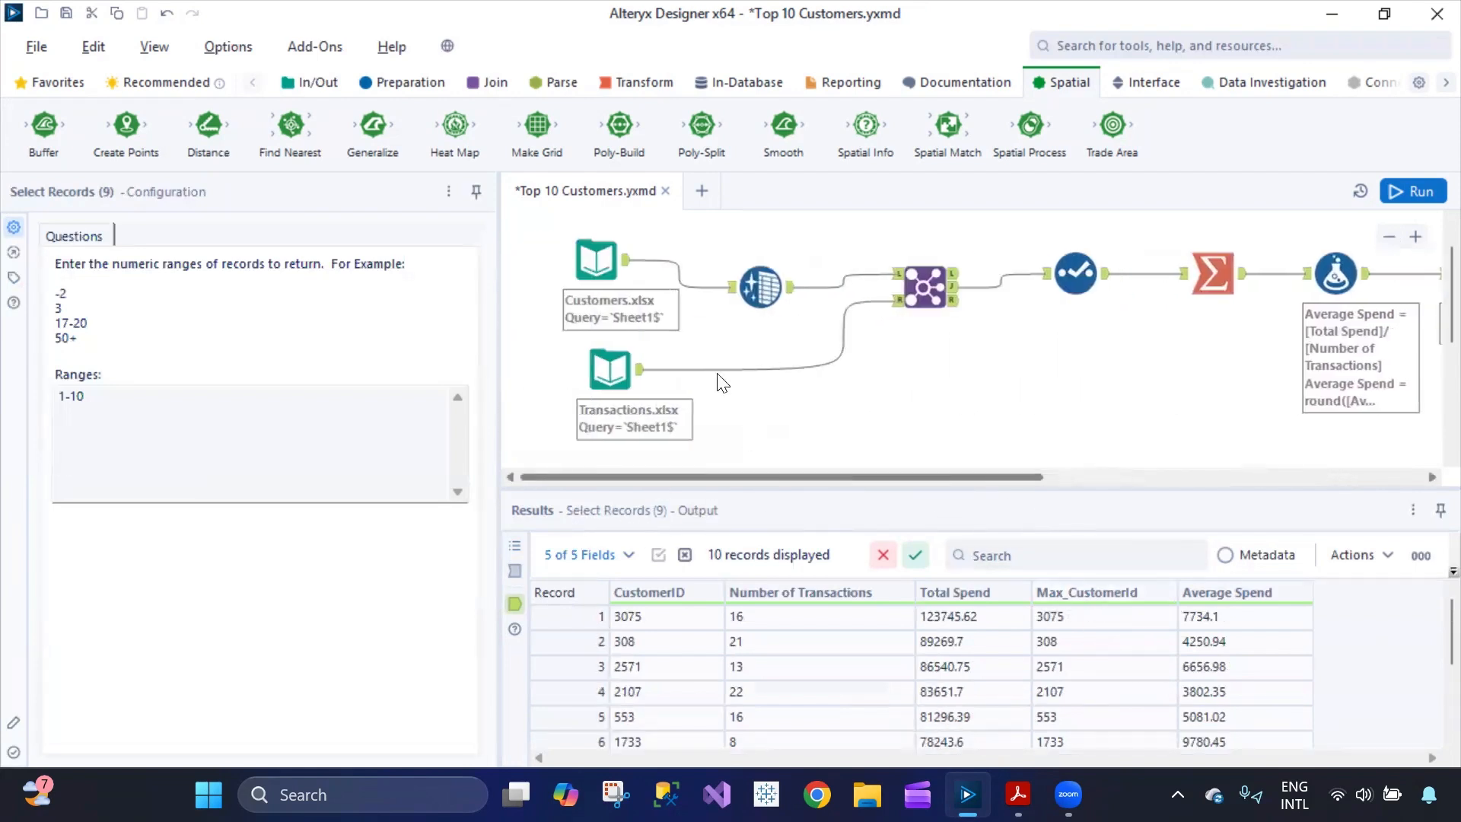
Switch to Acrobat to view the Alteryx 100-day learning plan, and return to Alteryx Designer to look over the whole workflow
click(1017, 795)
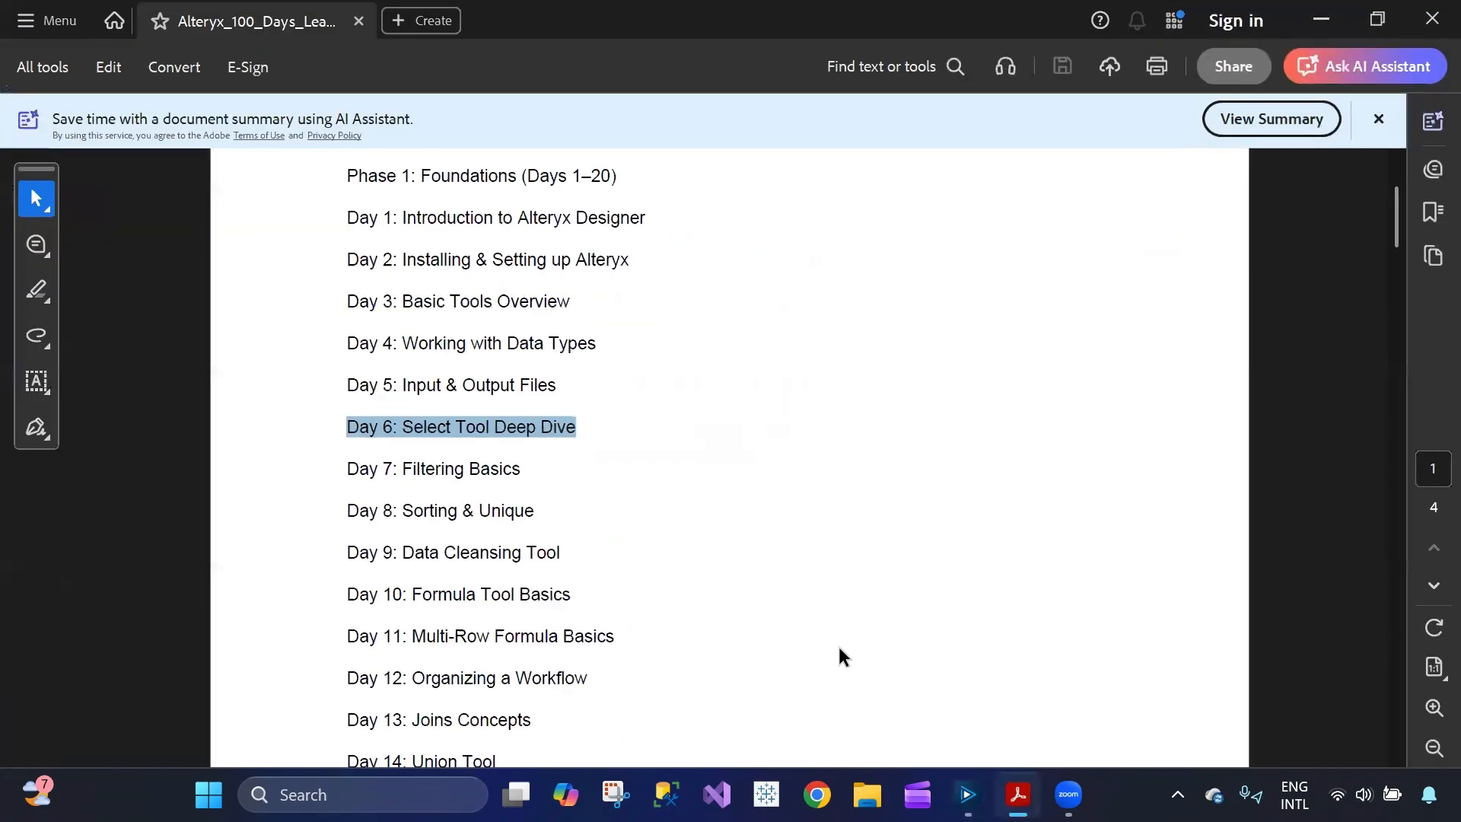
click(592, 632)
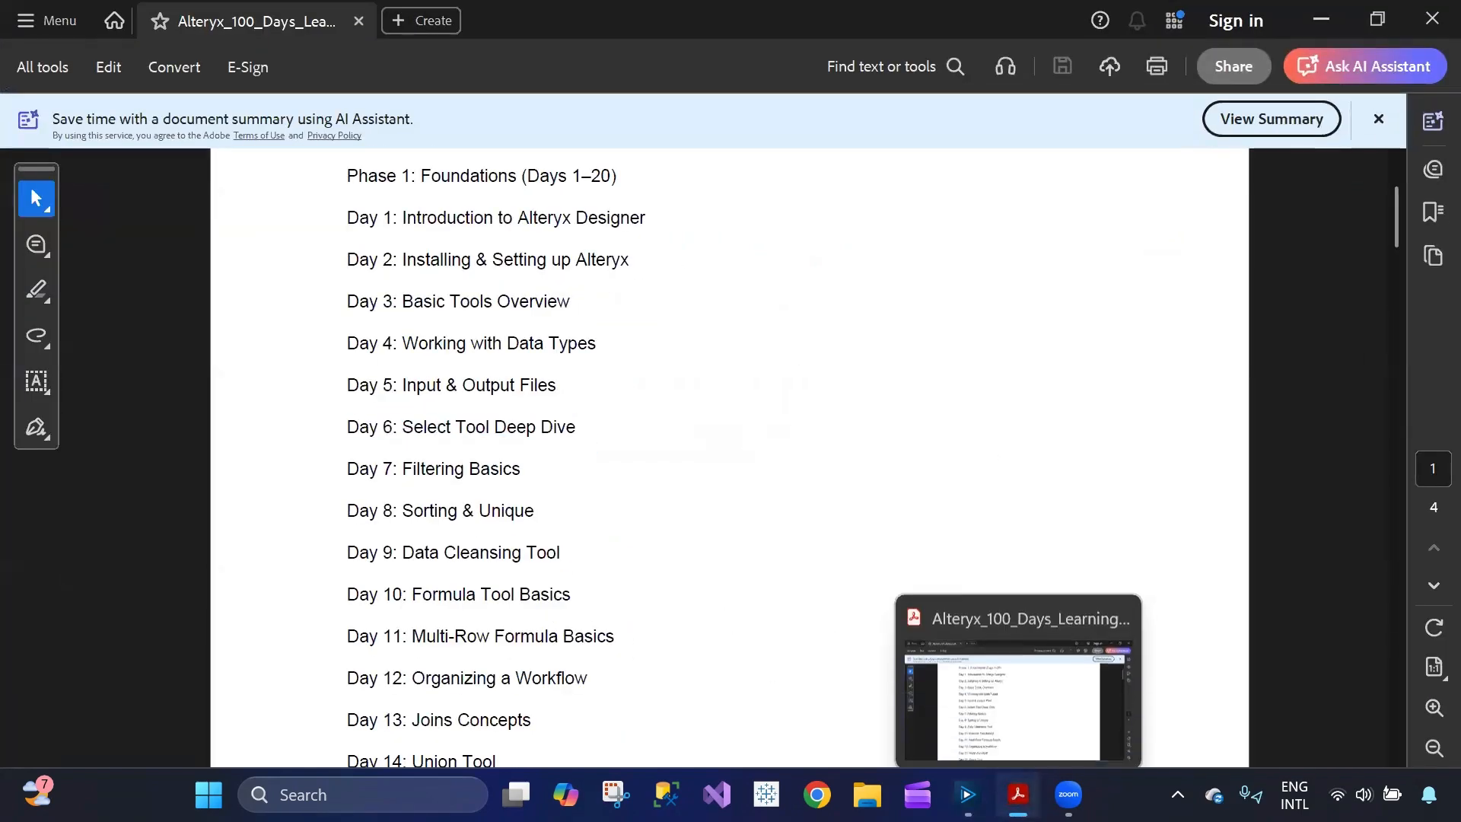
click(1017, 794)
click(789, 439)
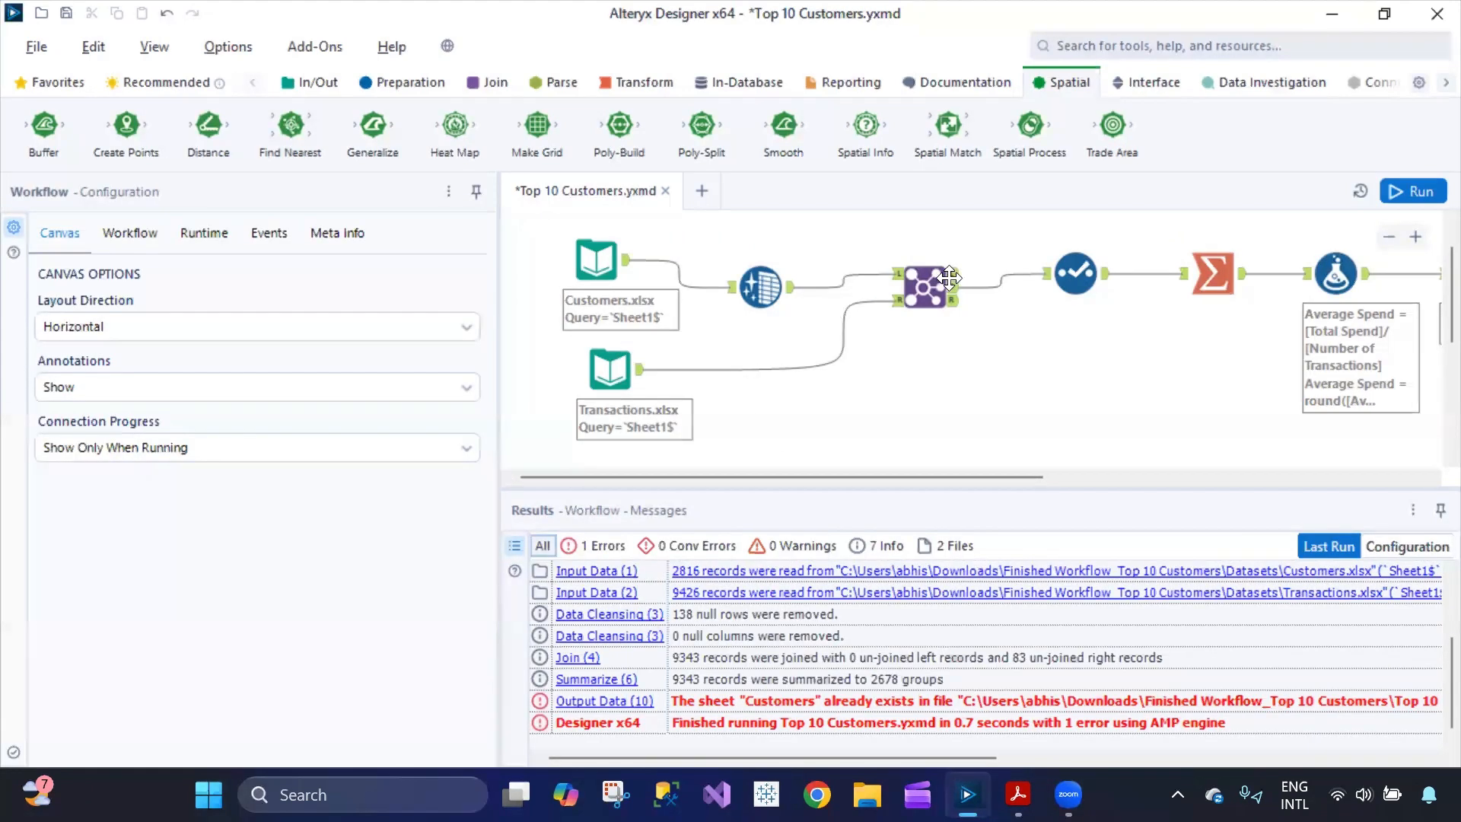
drag(1026, 476, 1176, 476)
scroll(1337, 444, right, 5)
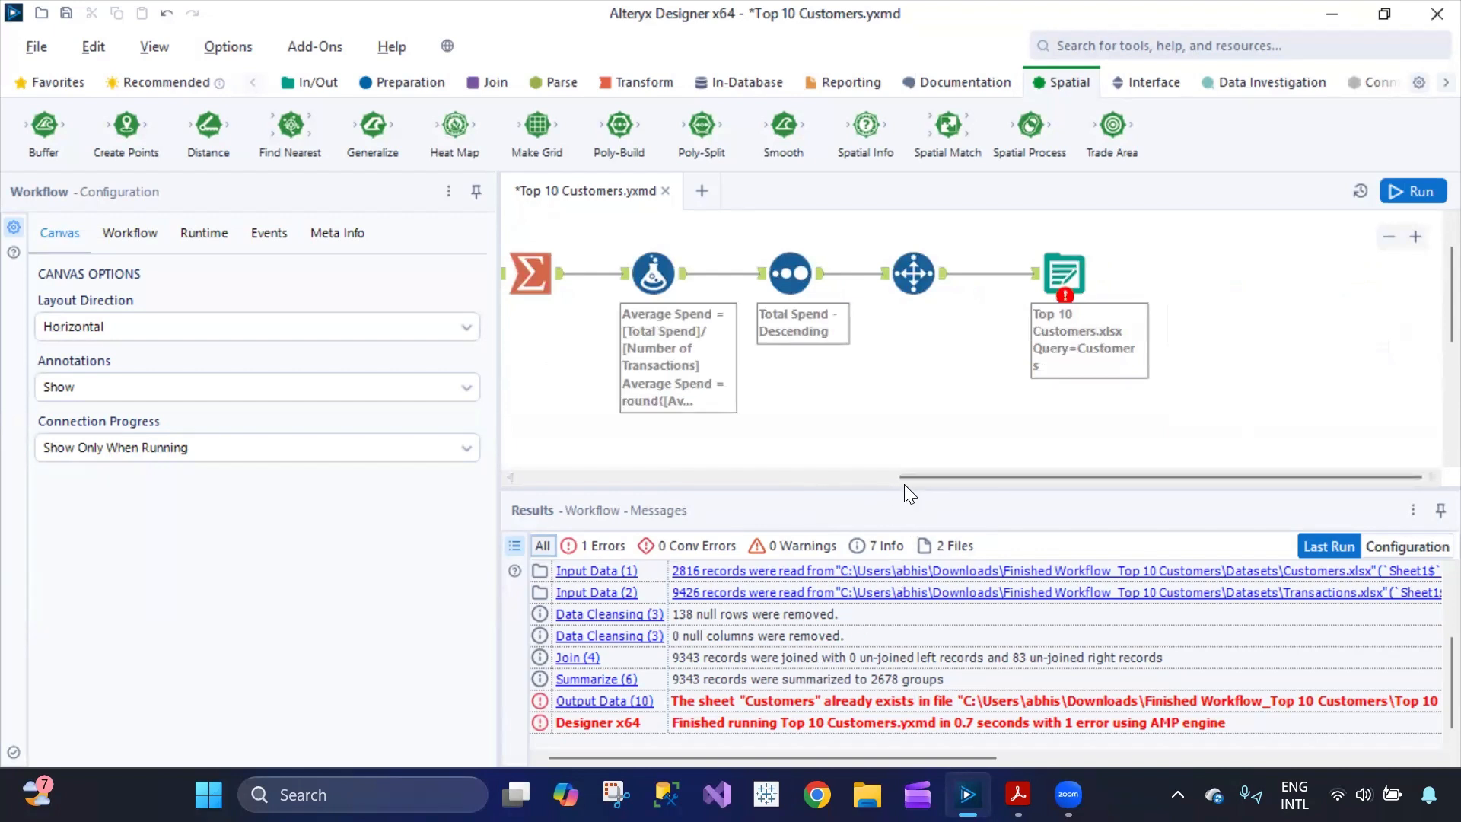
scroll(838, 488, left, 10)
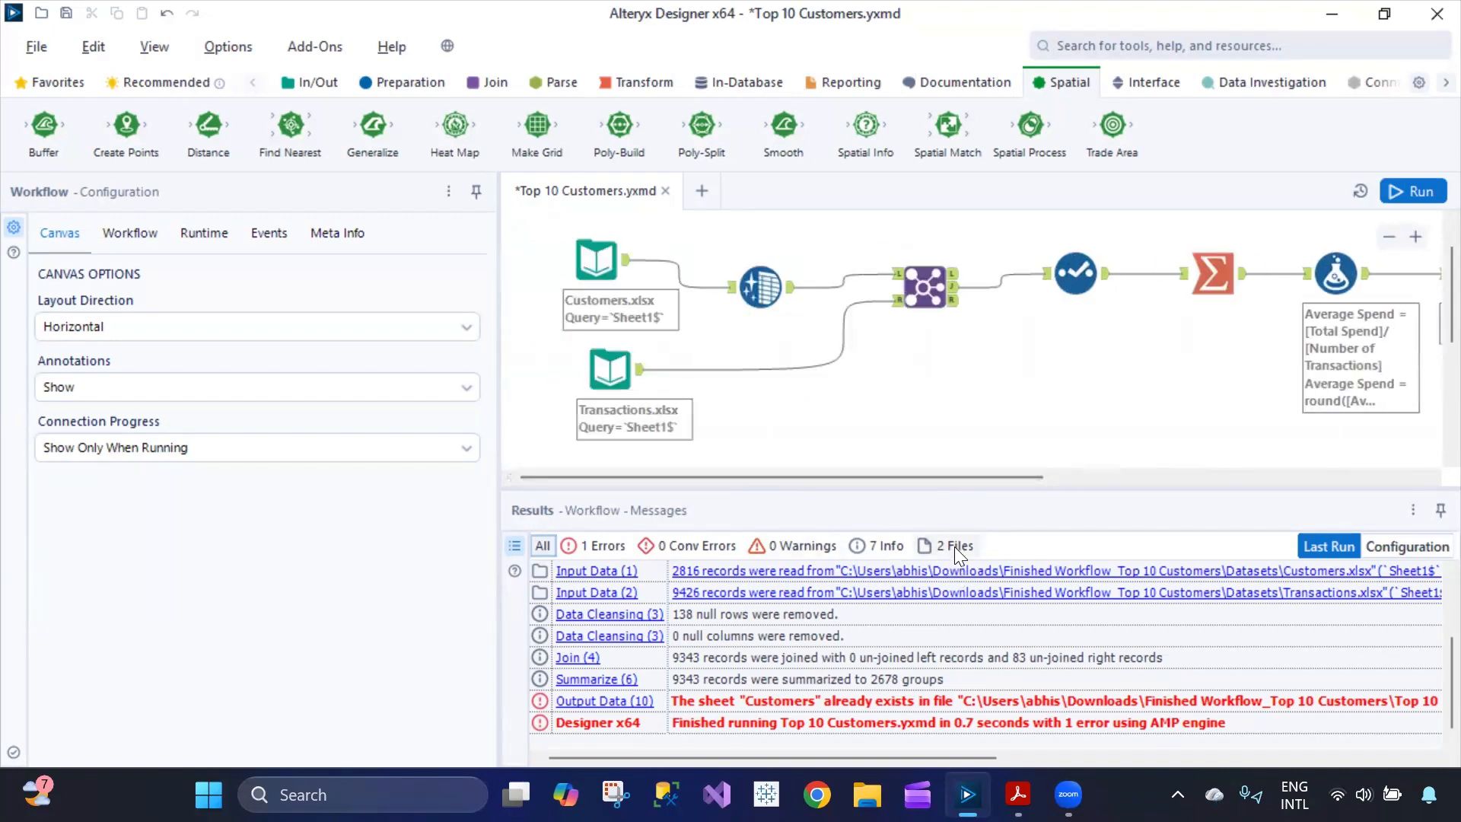